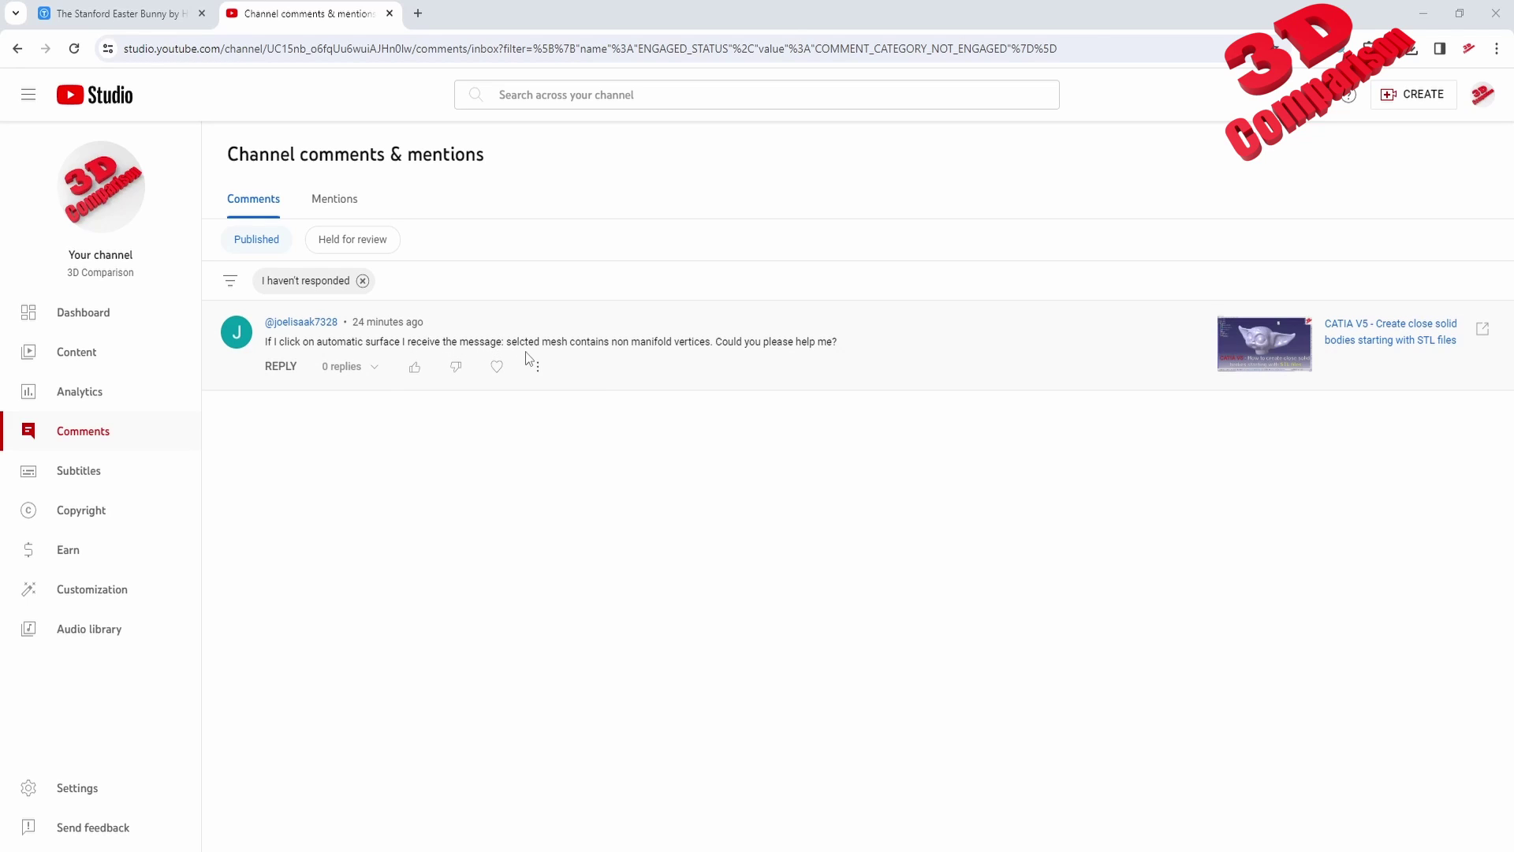
# Read the viewer comment about non-manifold vertices and open the Stanford Easter Bunny page on Thingiverse.
pyautogui.moveTo(620, 344); pyautogui.dragTo(701, 342)
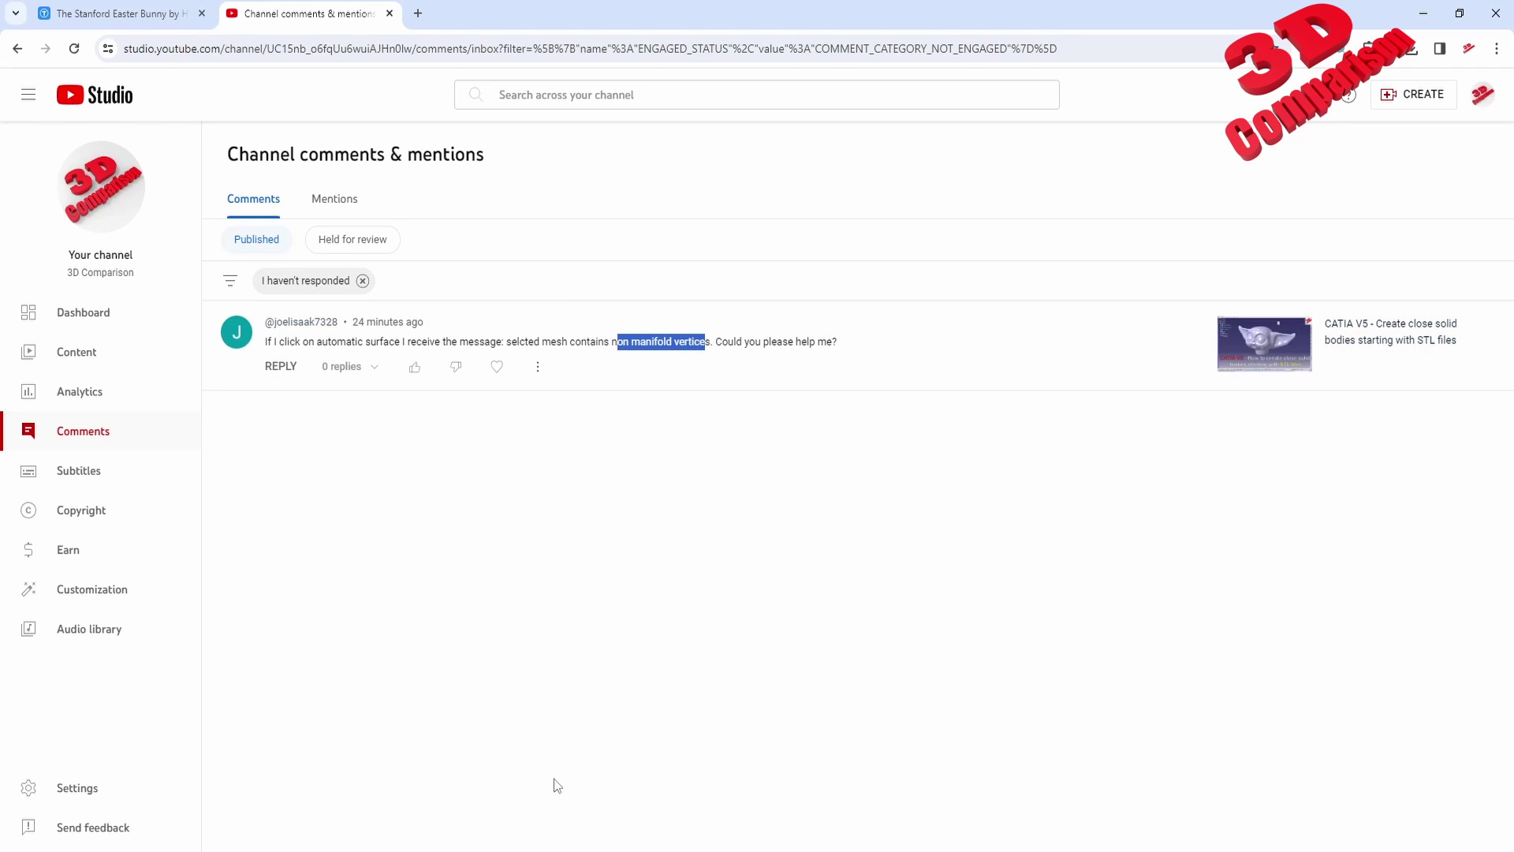
pyautogui.click(118, 13)
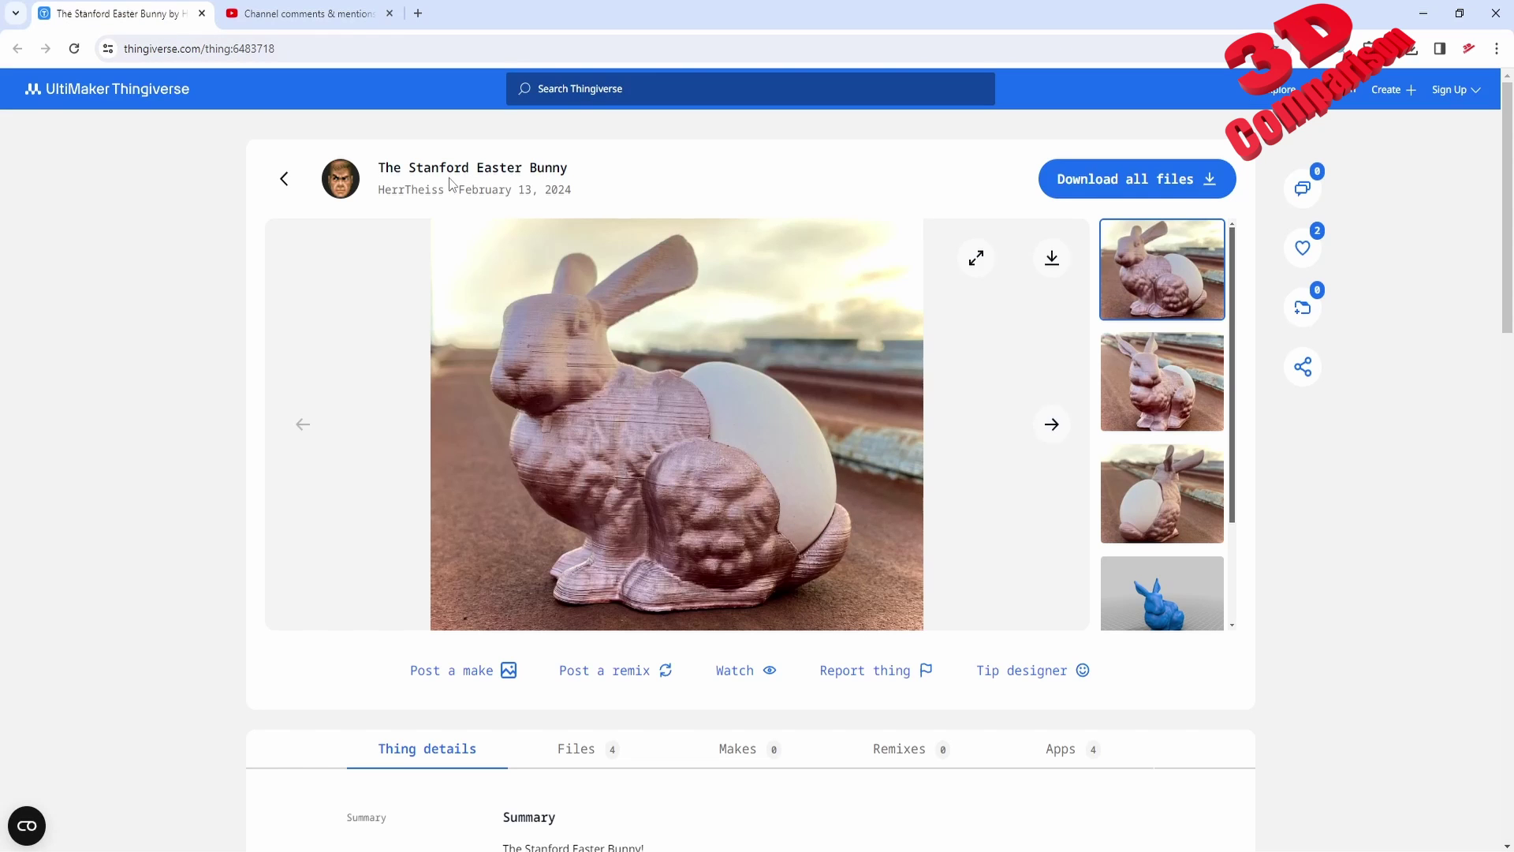
pyautogui.click(333, 49)
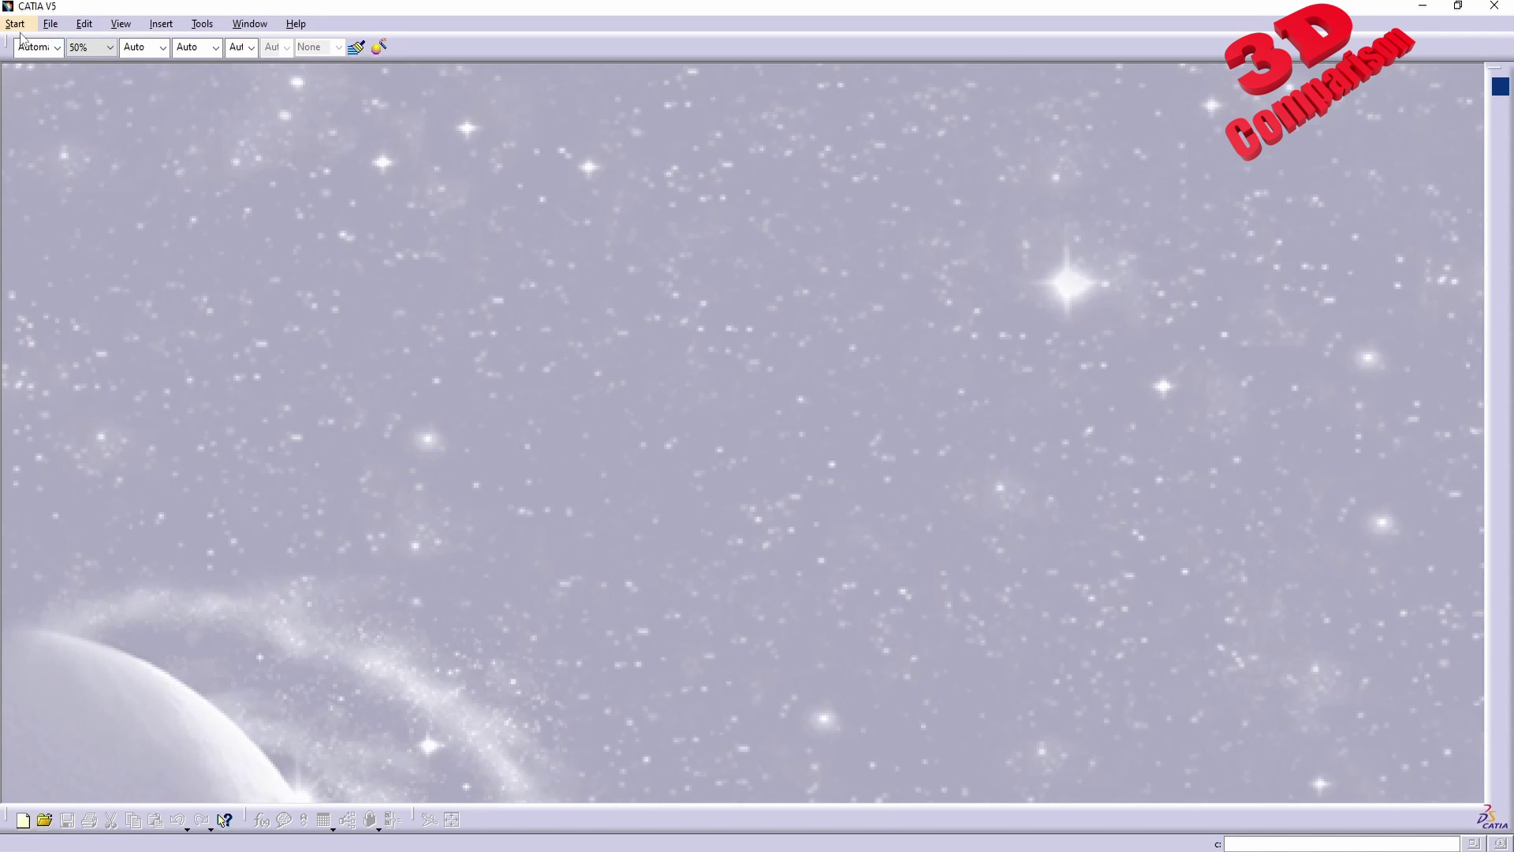
# Switch to CATIA and create a new part with the default name in the Digitized Shape Editor workbench.
pyautogui.click(17, 25)
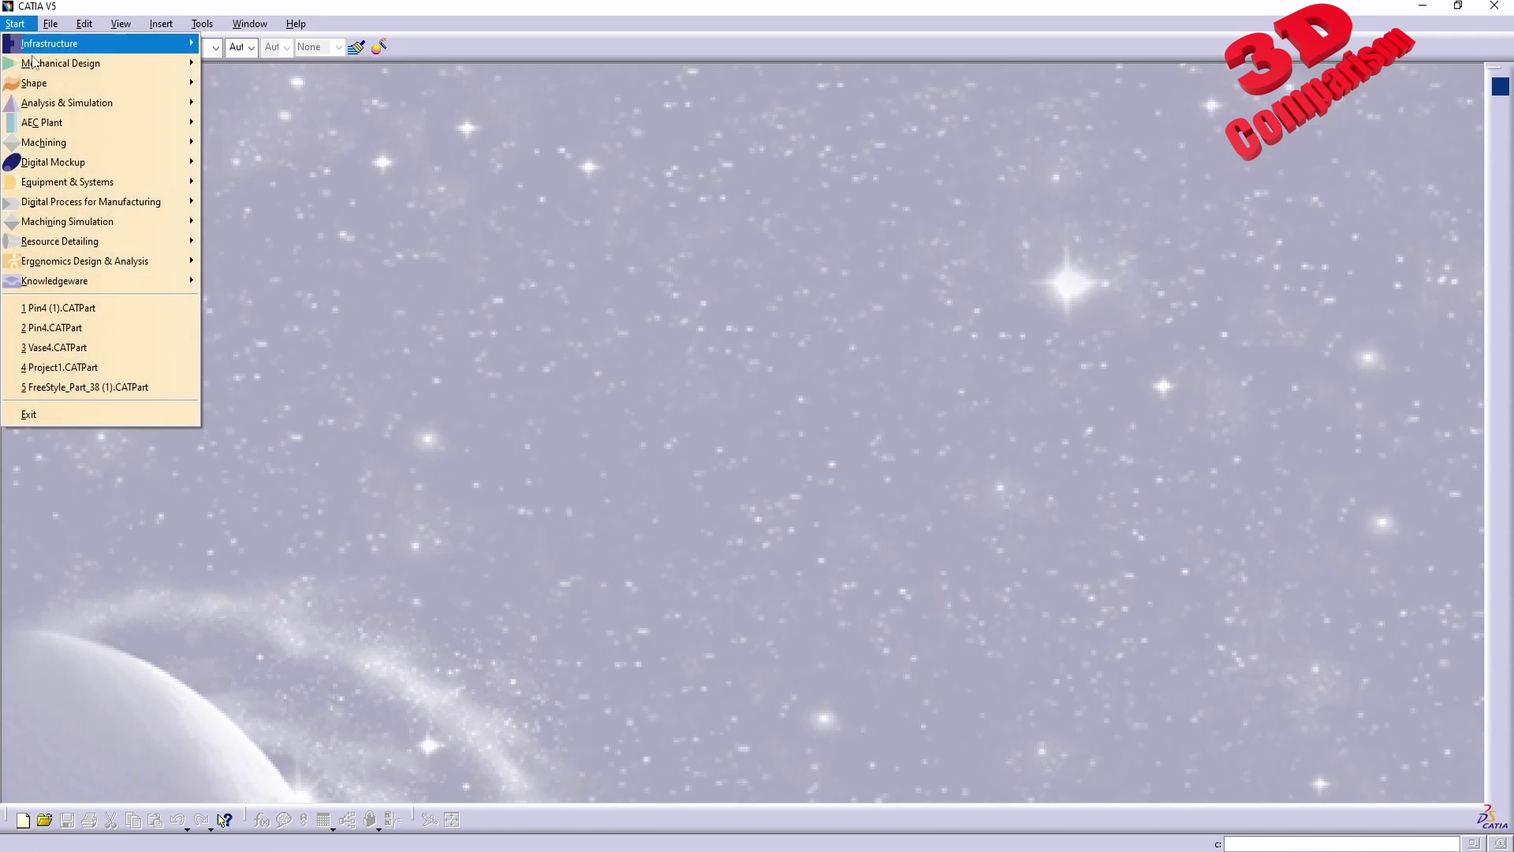
pyautogui.moveTo(84, 87)
pyautogui.click(304, 171)
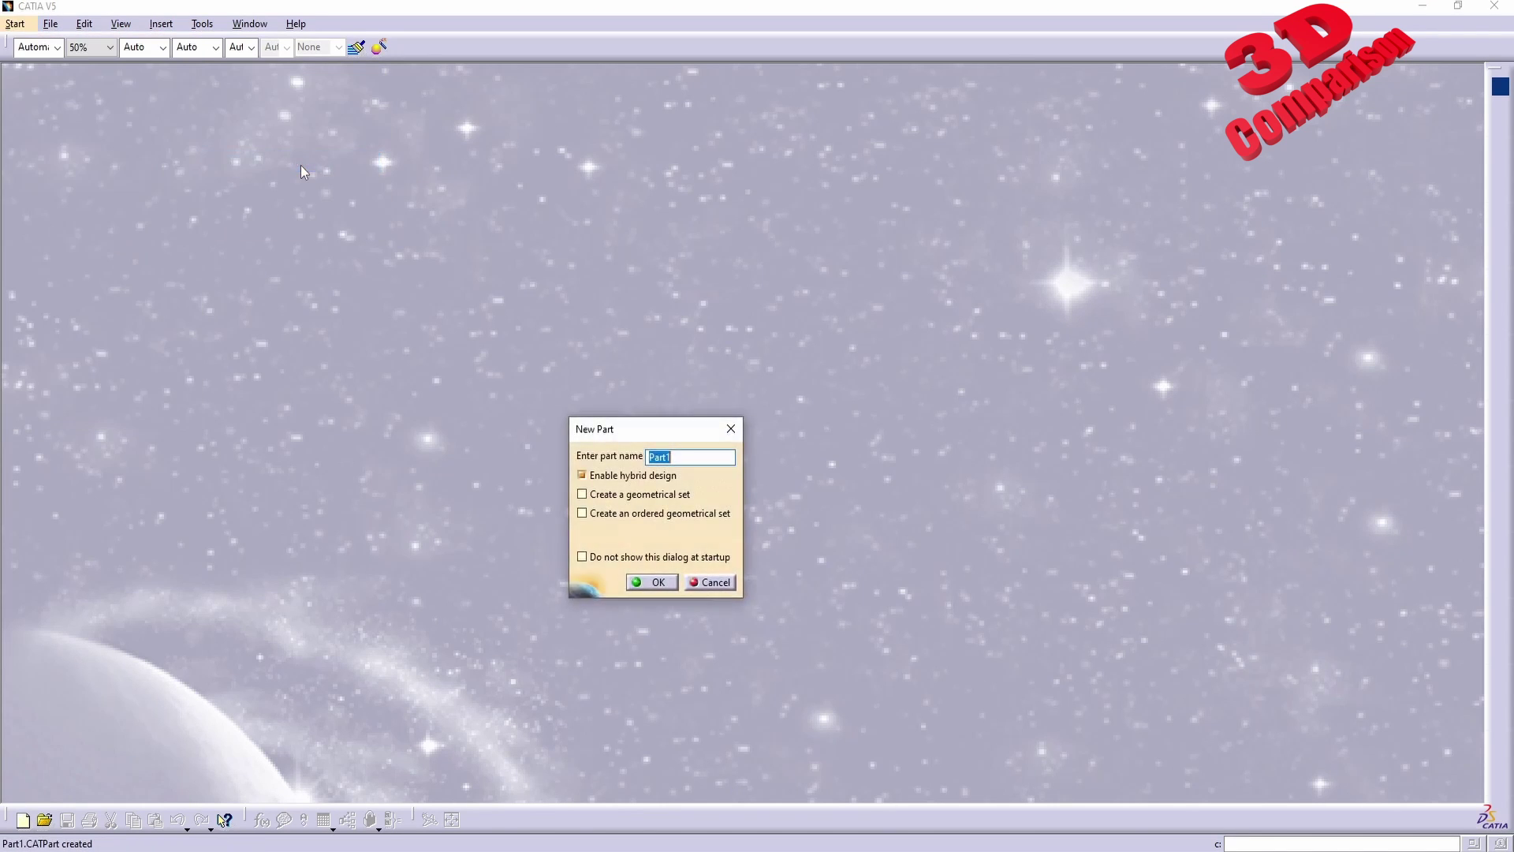
pyautogui.click(665, 582)
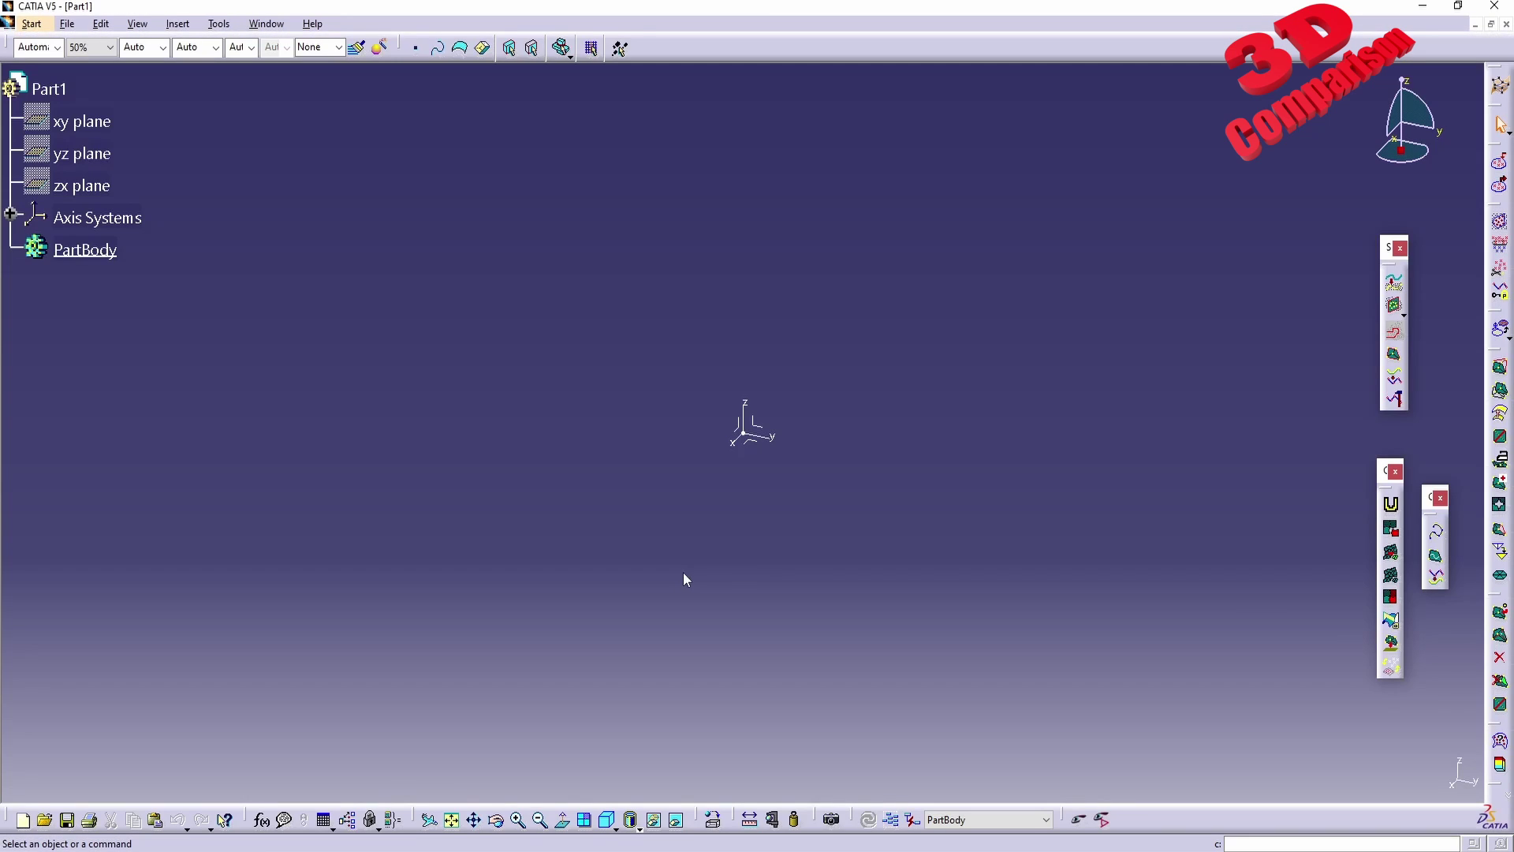
# Import the Stanford Easter Bunny STL file as a grouped mesh with scale factor 1 in millimetres.
pyautogui.click(1500, 162)
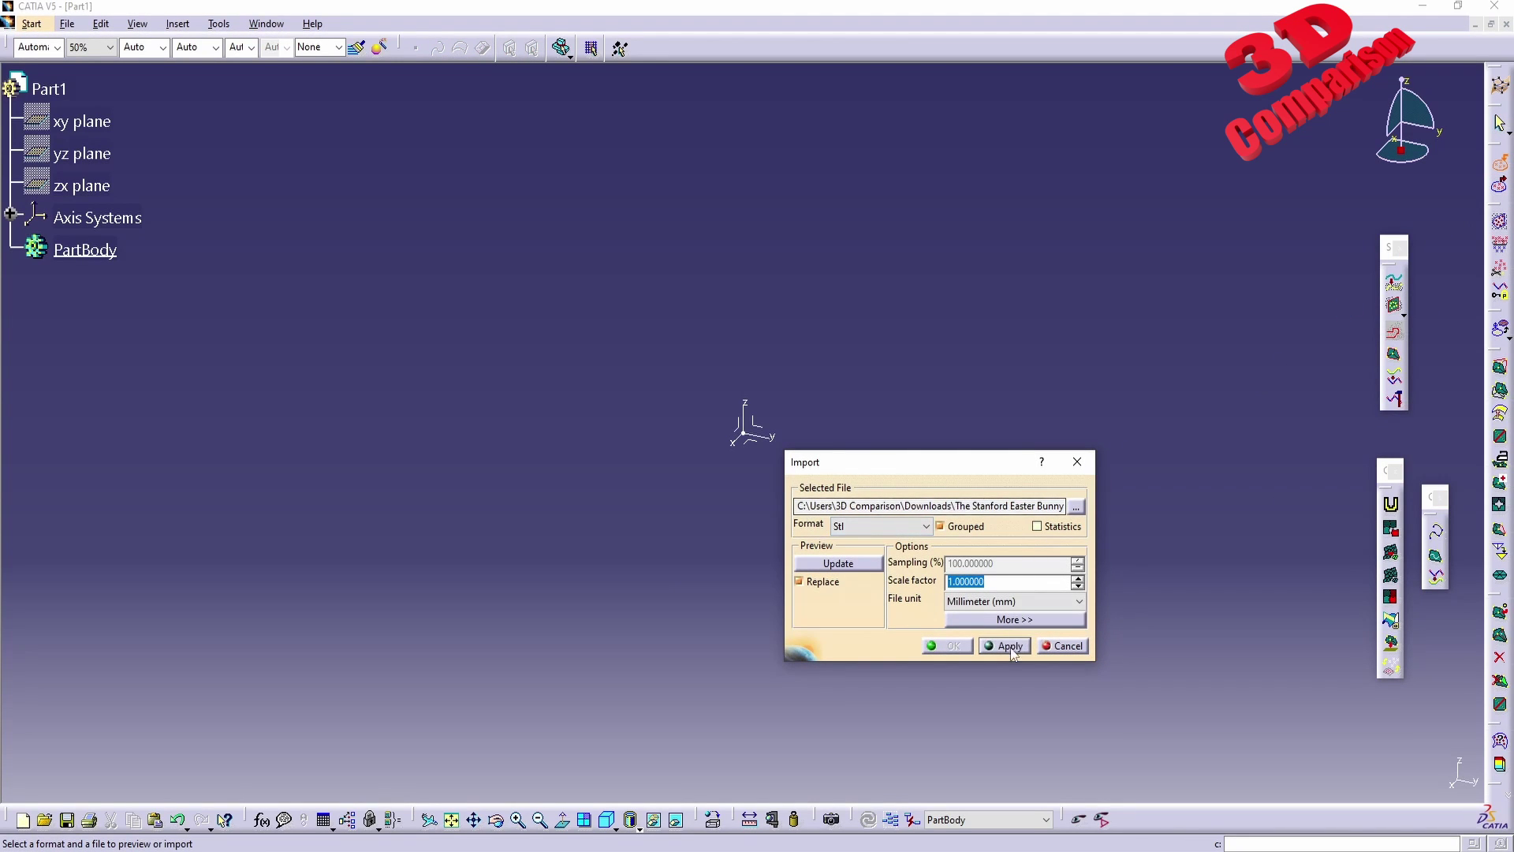
pyautogui.click(964, 645)
pyautogui.click(967, 646)
pyautogui.moveTo(652, 577); pyautogui.dragTo(741, 426, button='middle')
pyautogui.click(154, 184)
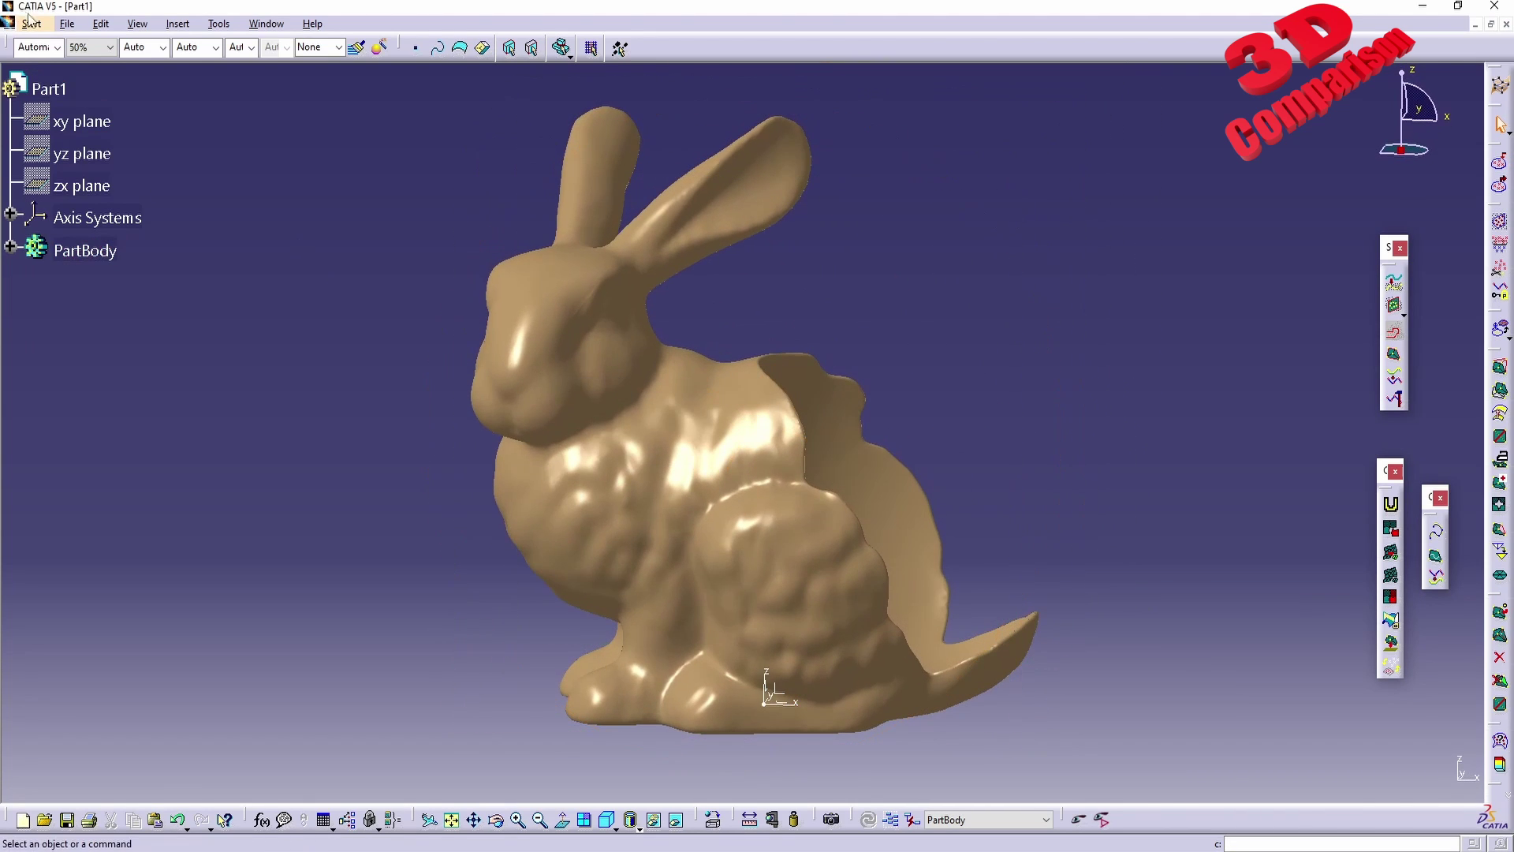
# Try to create an Automatic Surface from the bunny mesh in the Quick Surface Reconstruction workbench.
pyautogui.click(32, 20)
pyautogui.moveTo(119, 82)
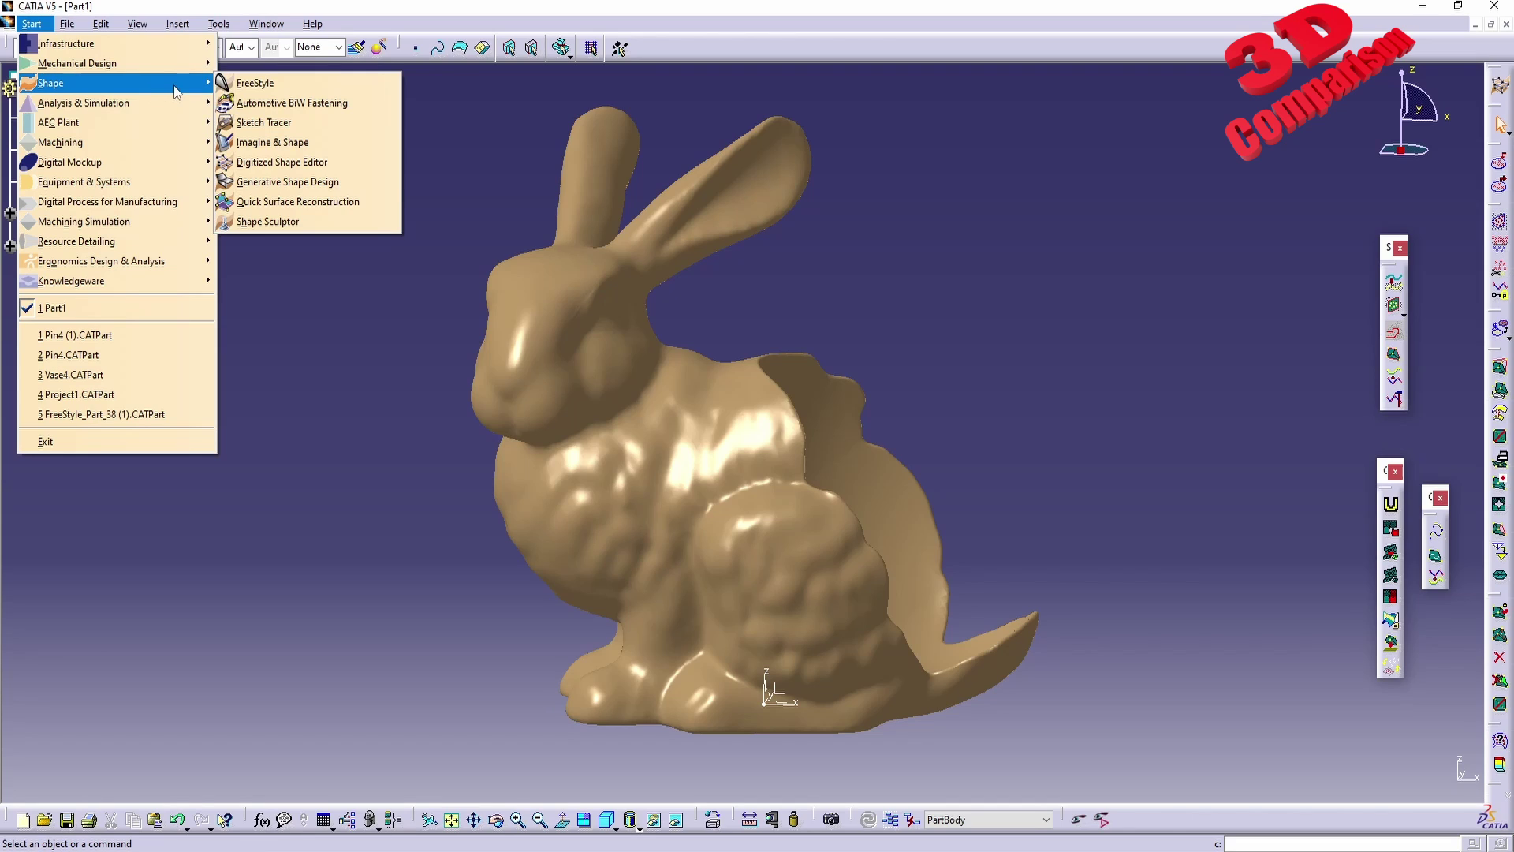
pyautogui.click(286, 202)
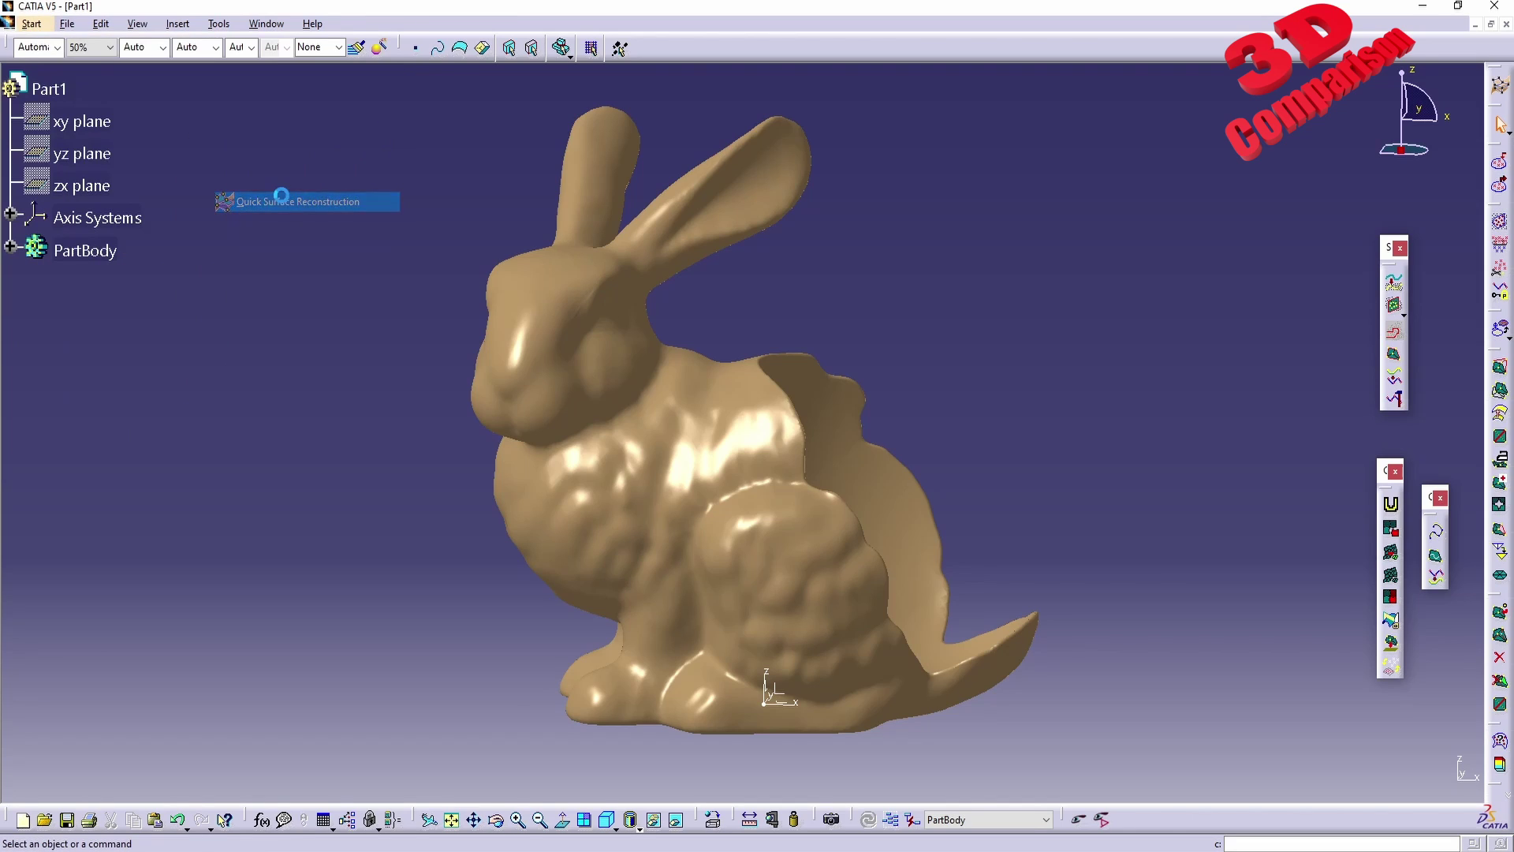
pyautogui.click(1452, 558)
pyautogui.click(808, 516)
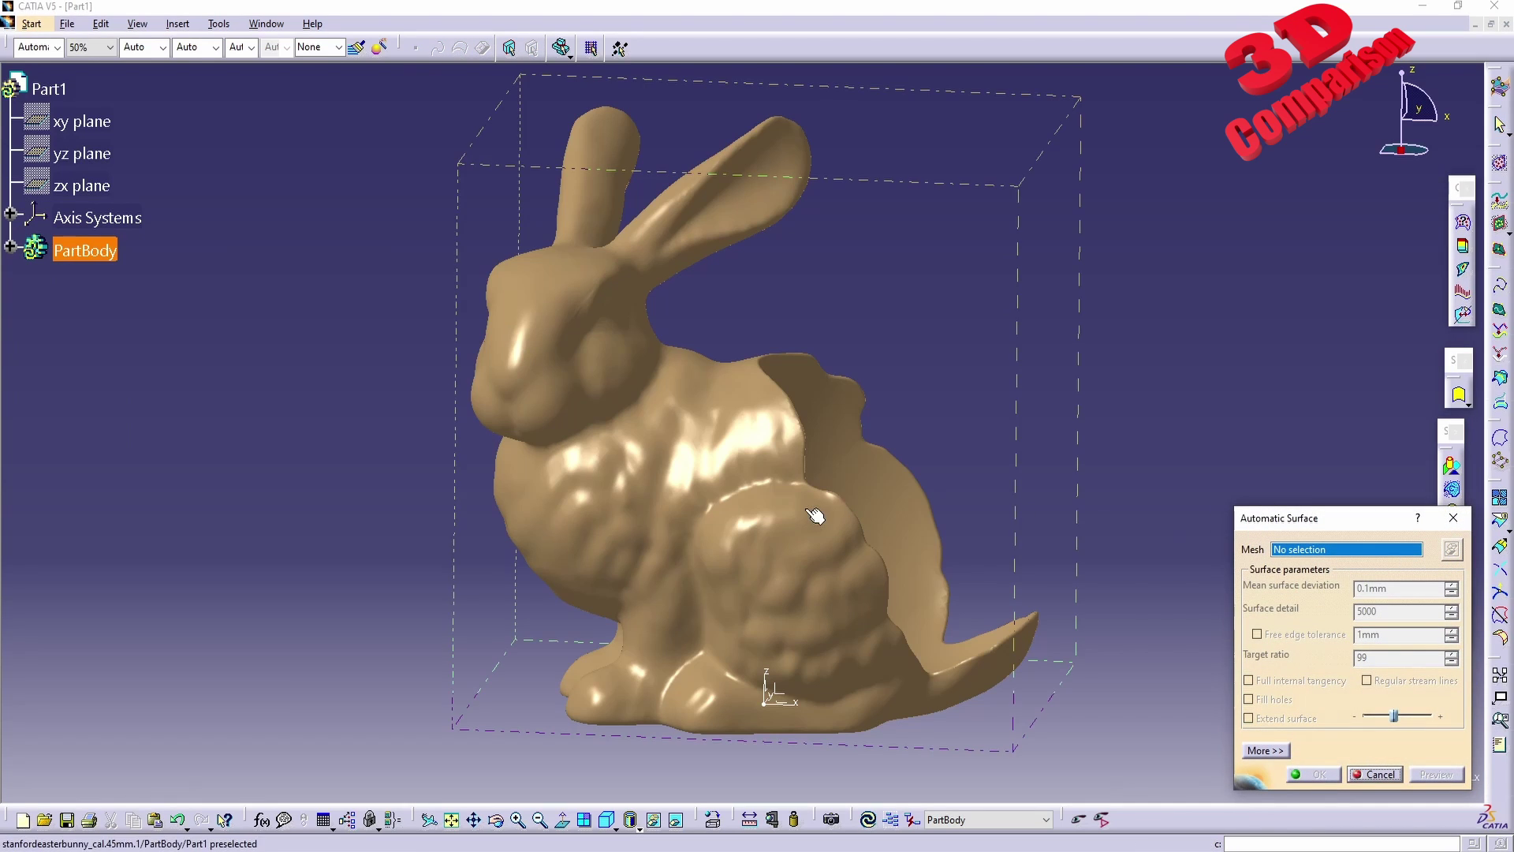
pyautogui.moveTo(746, 380); pyautogui.dragTo(311, 416)
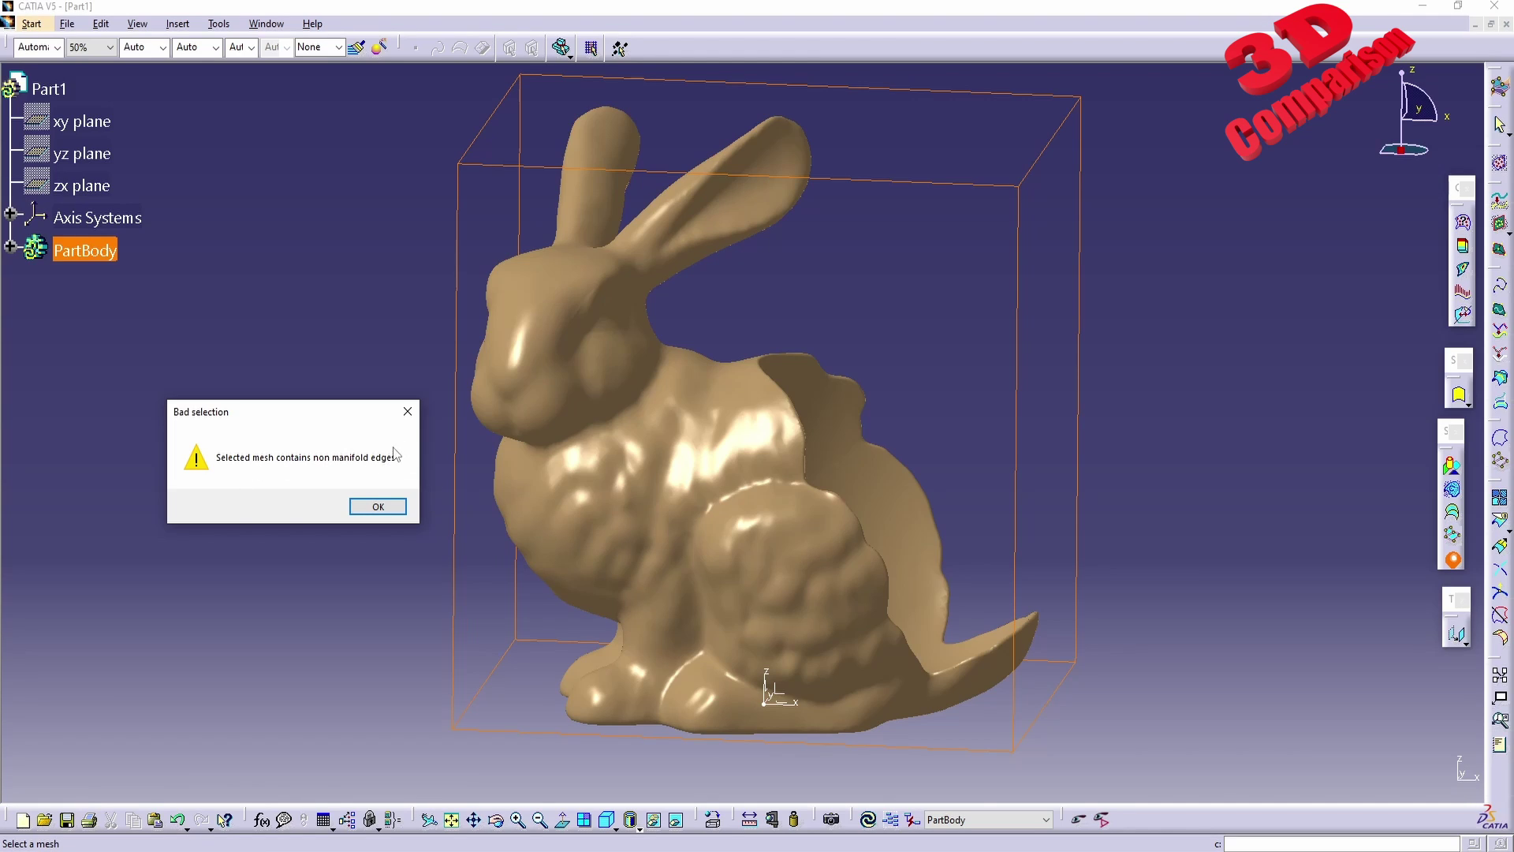
pyautogui.click(379, 506)
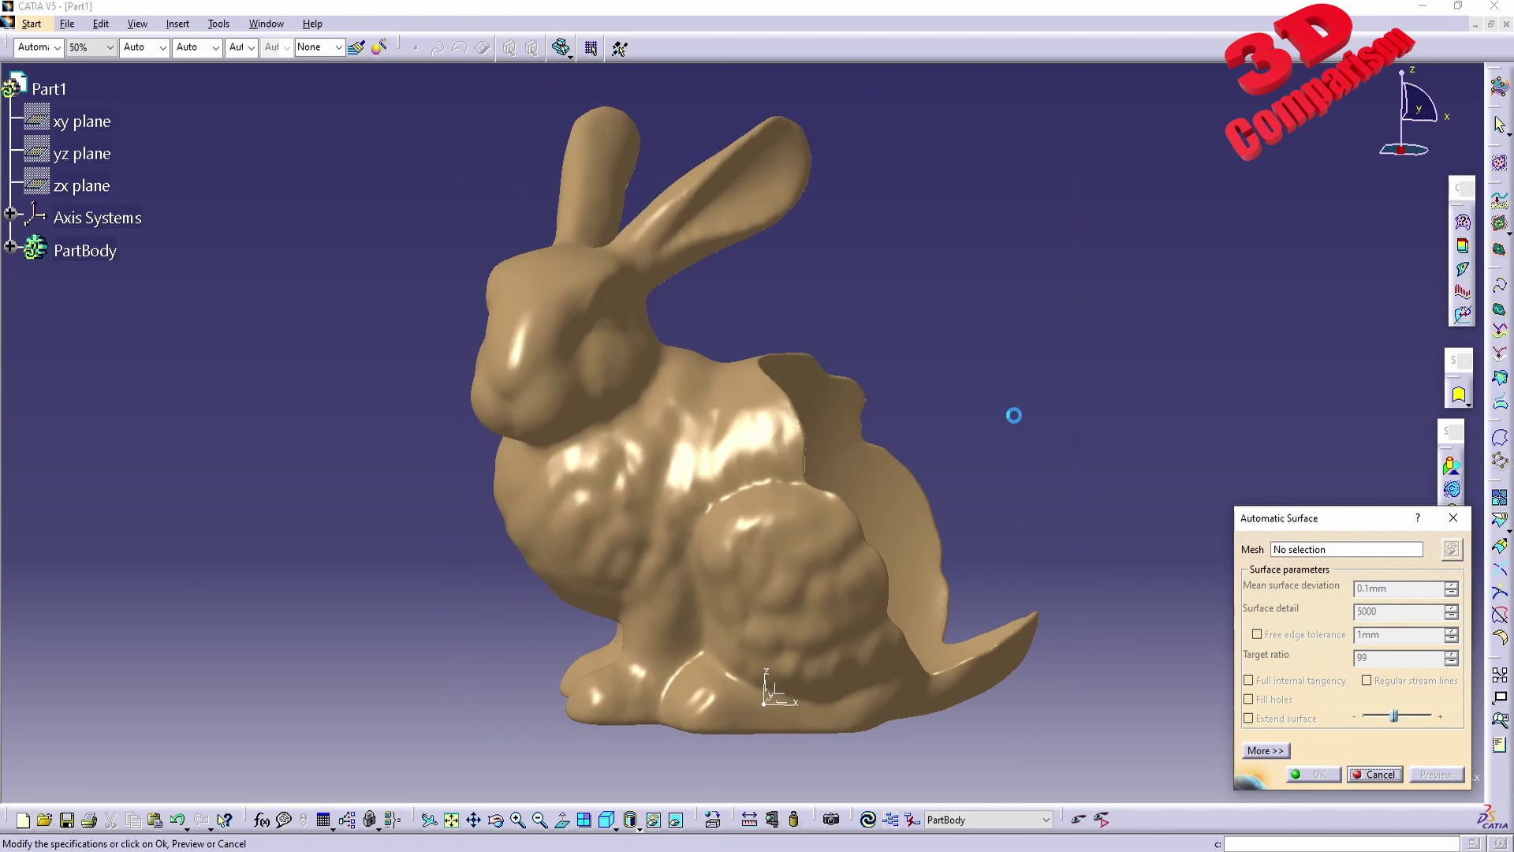
pyautogui.click(1372, 774)
# Return to the Digitized Shape Editor workbench and analyze the bunny mesh with Mesh Cleaner.
pyautogui.click(31, 24)
pyautogui.click(335, 155)
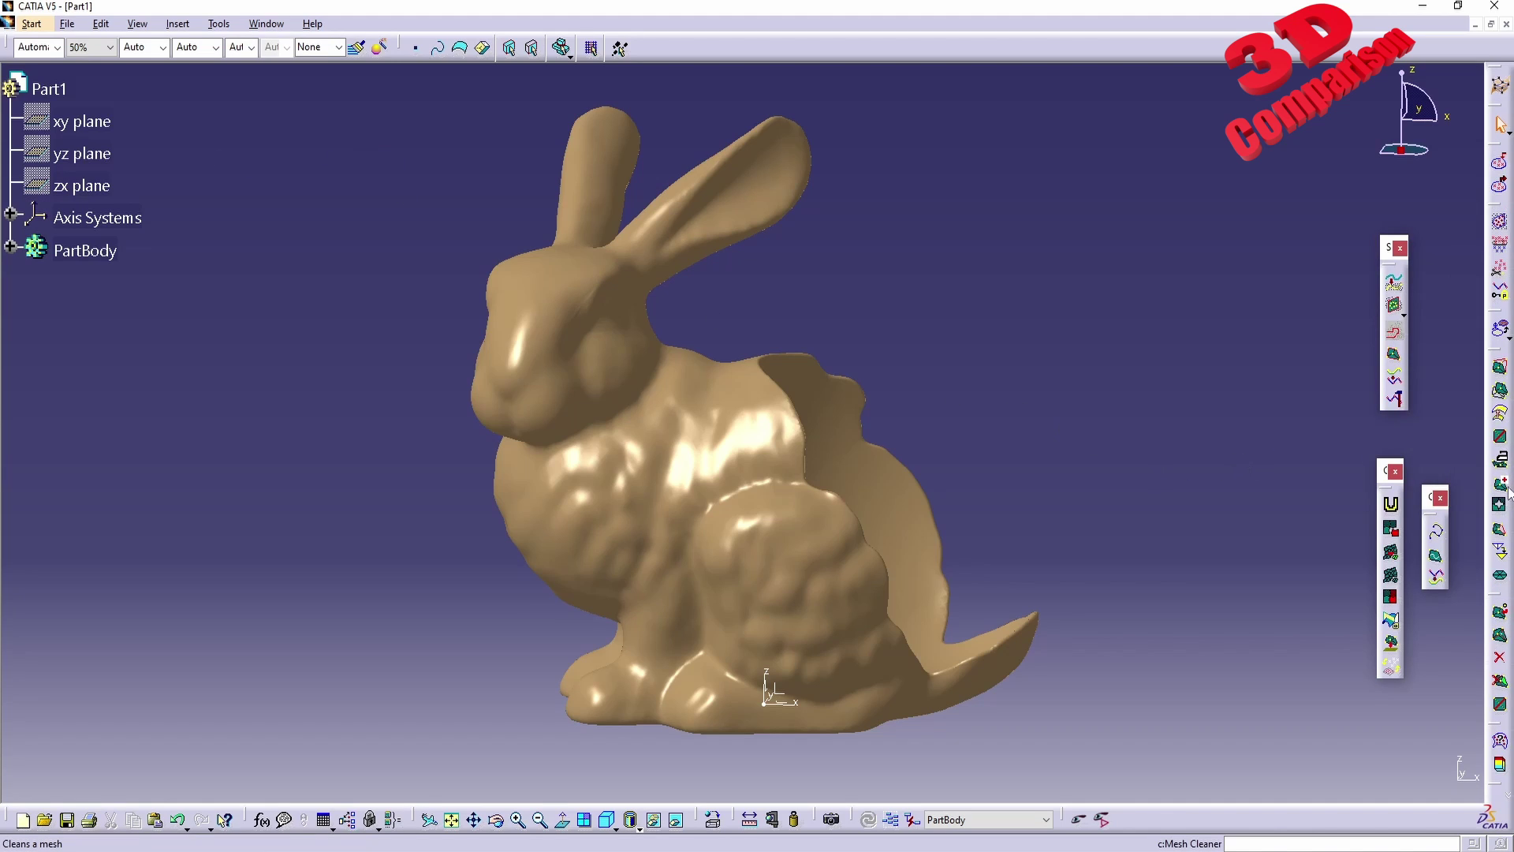
pyautogui.click(1501, 488)
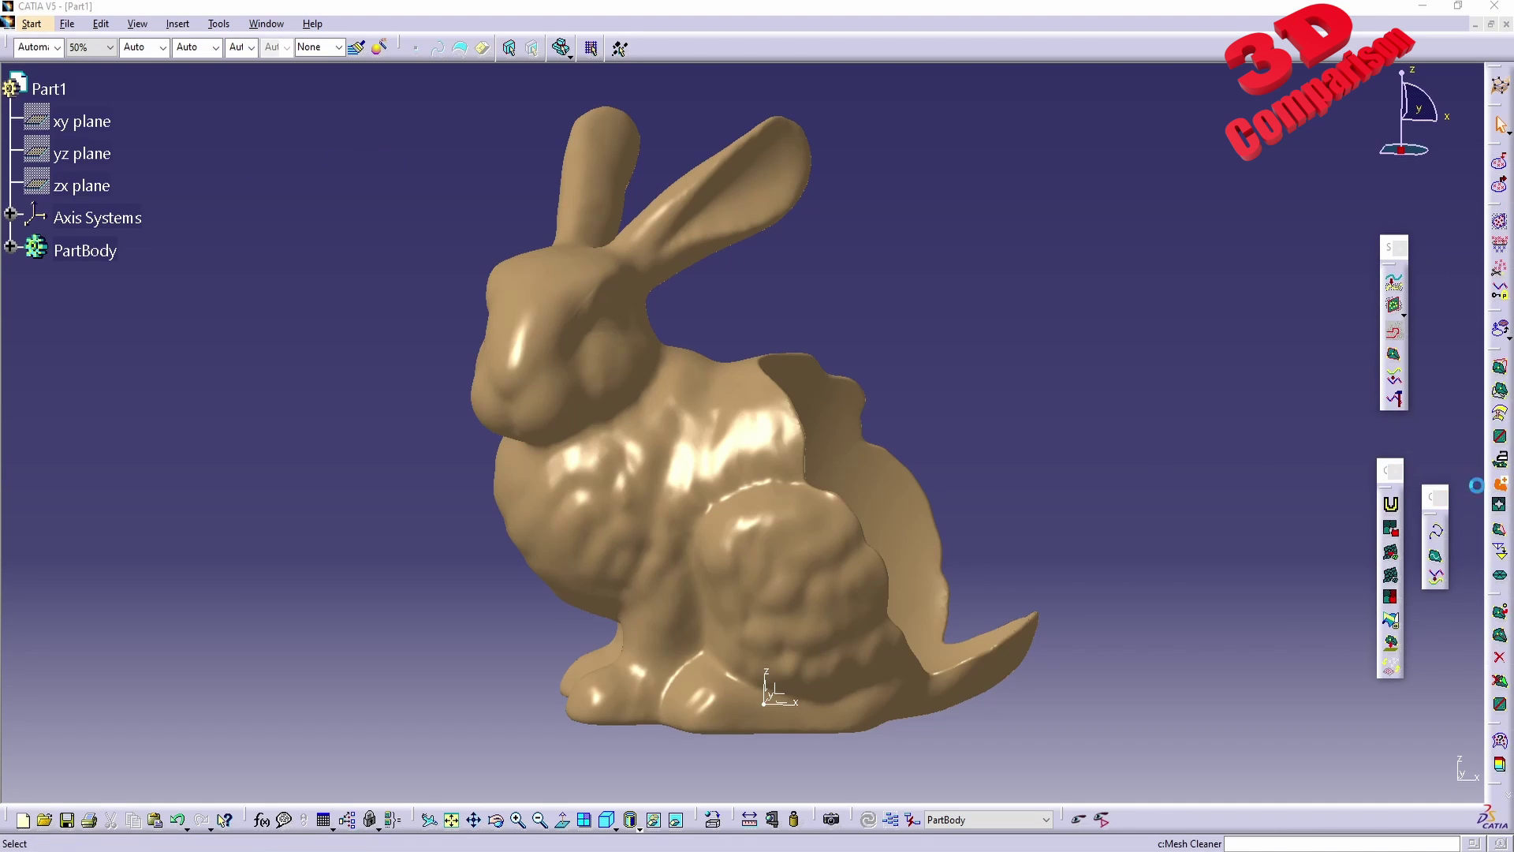
pyautogui.click(781, 467)
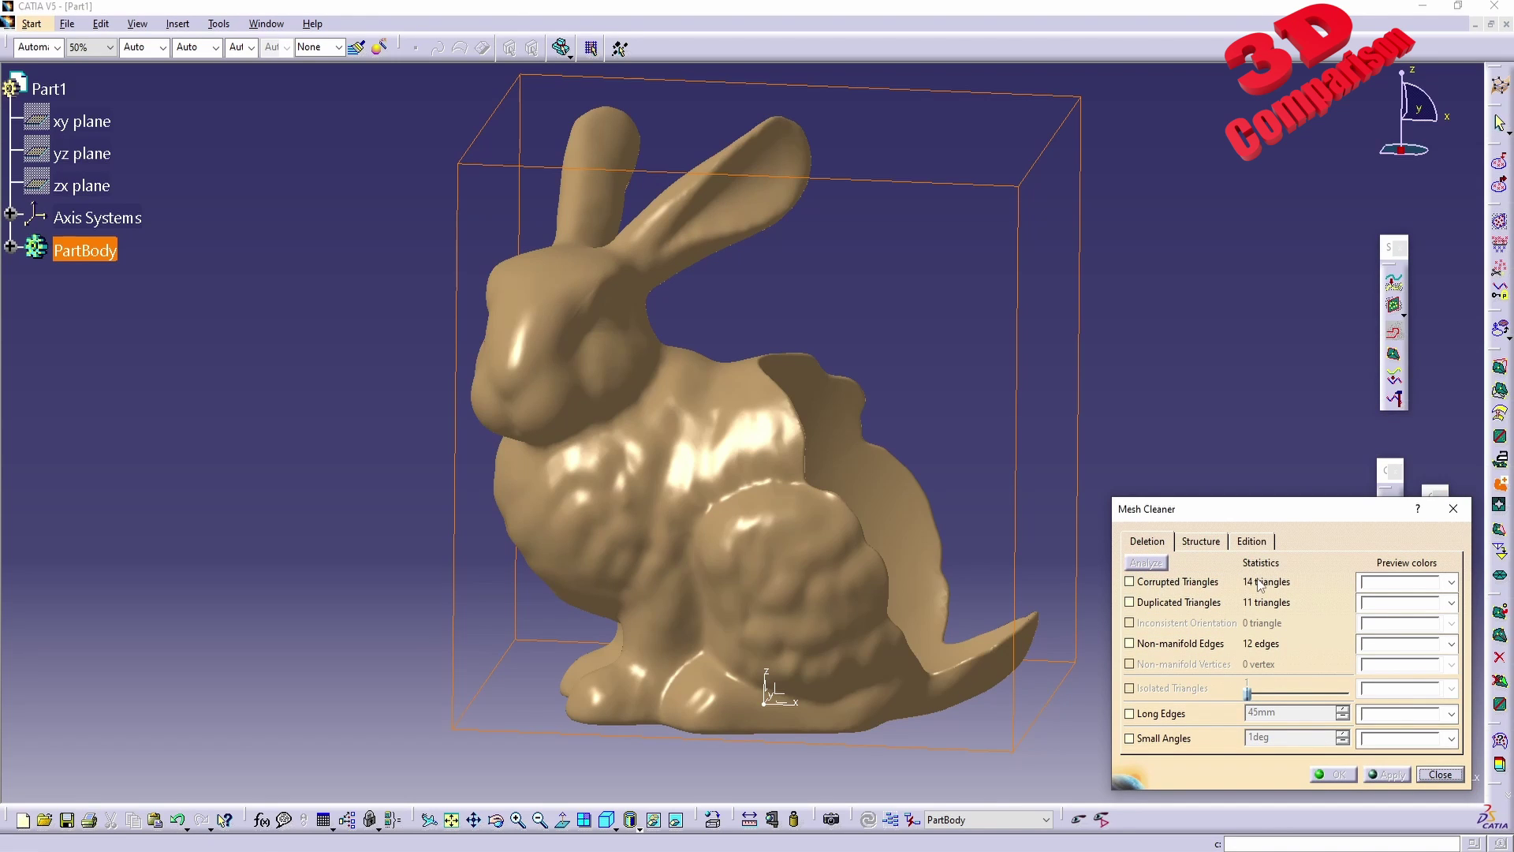
# Delete the corrupted triangles, duplicated triangles and non-manifold edges from the bunny mesh with Mesh Cleaner.
pyautogui.click(1195, 587)
pyautogui.moveTo(935, 530); pyautogui.dragTo(710, 442, button='middle')
pyautogui.moveTo(372, 532); pyautogui.dragTo(603, 373, button='middle')
pyautogui.moveTo(824, 360); pyautogui.dragTo(1093, 597, button='middle')
pyautogui.click(1189, 603)
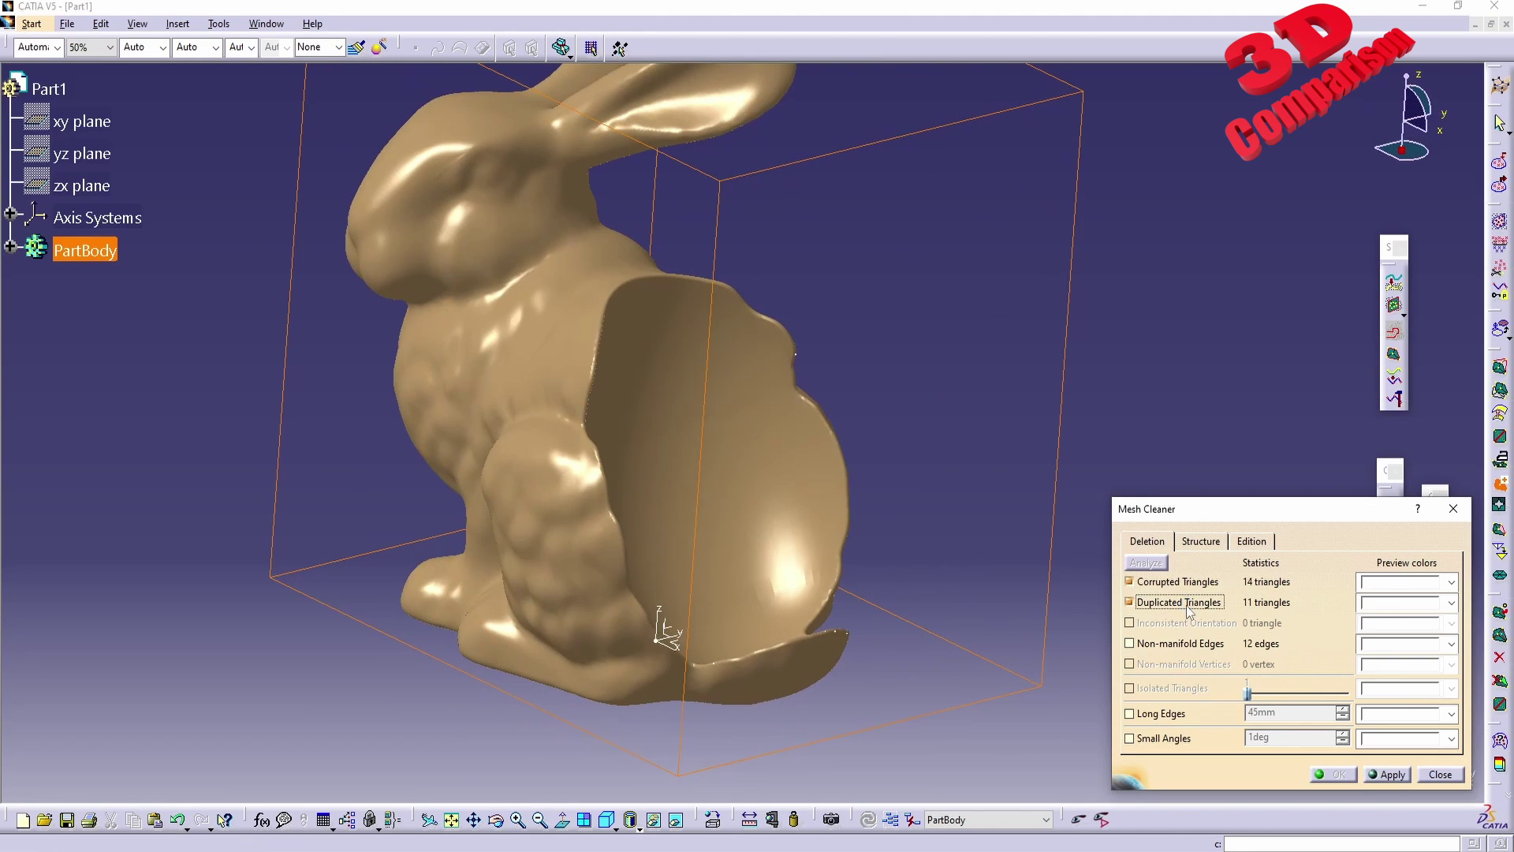
pyautogui.click(1193, 646)
pyautogui.moveTo(638, 343); pyautogui.dragTo(785, 294, button='middle')
pyautogui.scroll(4, 811, 410)
pyautogui.moveTo(653, 551)
pyautogui.mouseDown(button='middle')
pyautogui.moveTo(717, 448)
pyautogui.moveTo(726, 321)
pyautogui.moveTo(767, 405)
pyautogui.moveTo(775, 265)
pyautogui.moveTo(749, 505)
pyautogui.moveTo(781, 734)
pyautogui.moveTo(789, 471)
pyautogui.moveTo(913, 520)
pyautogui.moveTo(899, 453)
pyautogui.moveTo(909, 612)
pyautogui.moveTo(806, 436)
pyautogui.moveTo(679, 559)
pyautogui.moveTo(899, 439)
pyautogui.moveTo(707, 524)
pyautogui.moveTo(778, 544)
pyautogui.moveTo(765, 560)
pyautogui.moveTo(795, 599)
pyautogui.mouseUp(button='middle')
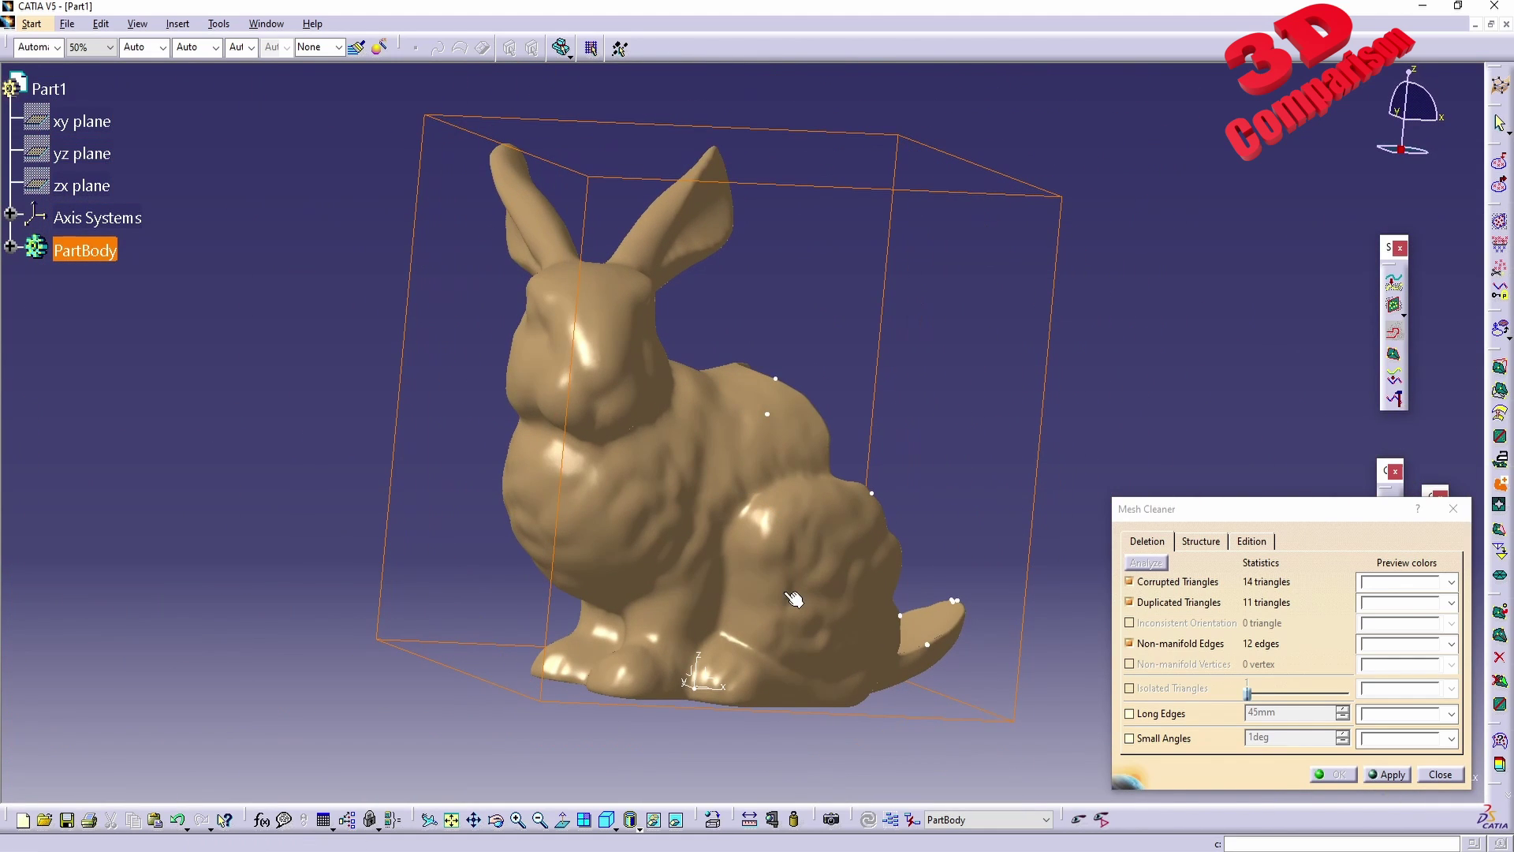
pyautogui.click(1386, 774)
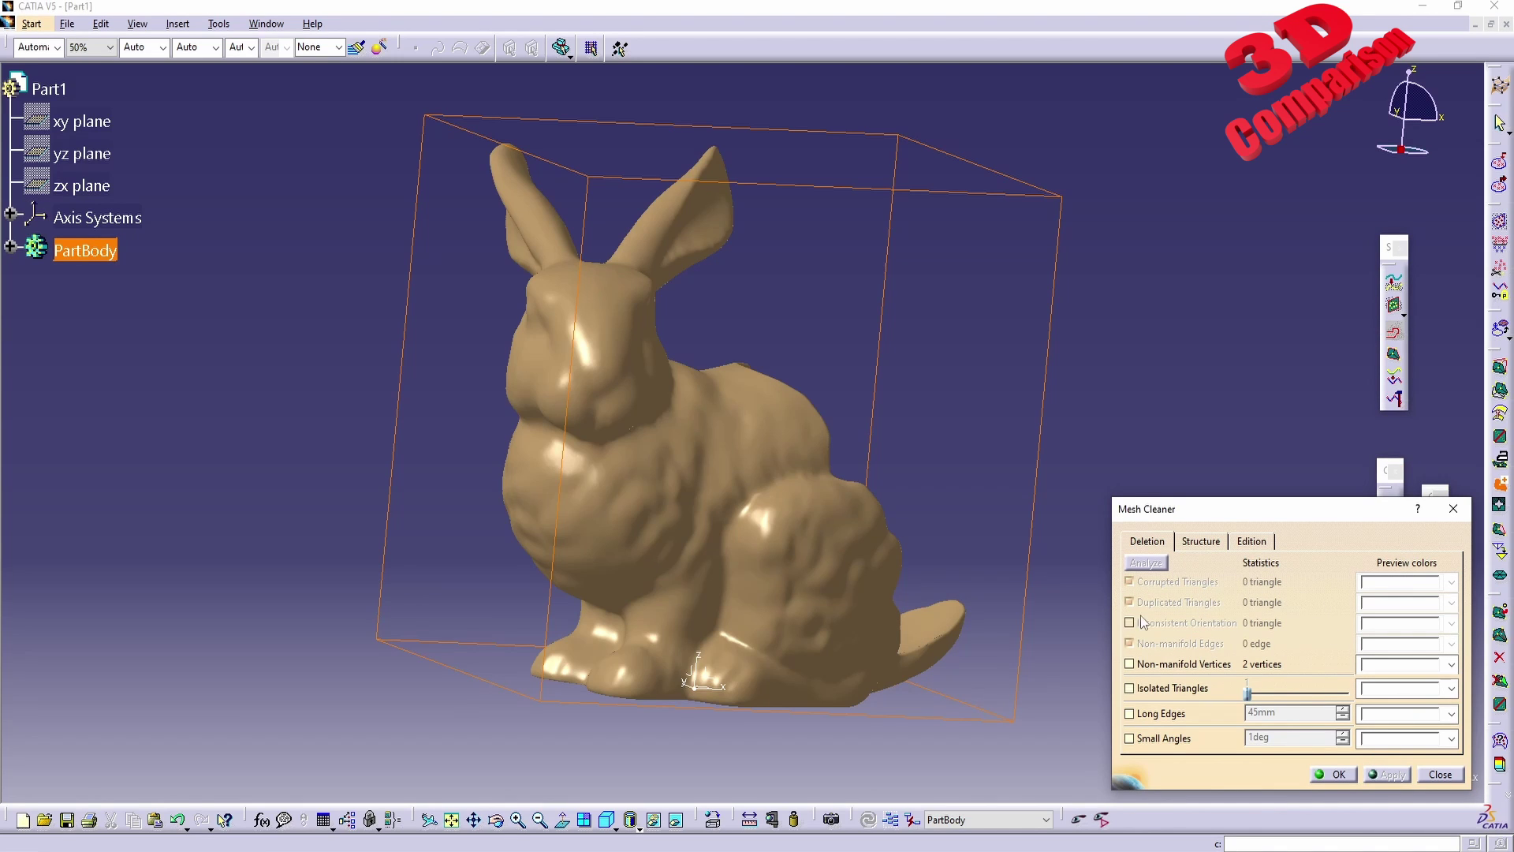
pyautogui.moveTo(526, 524); pyautogui.dragTo(801, 396, button='middle')
pyautogui.moveTo(903, 636); pyautogui.dragTo(759, 419, button='middle')
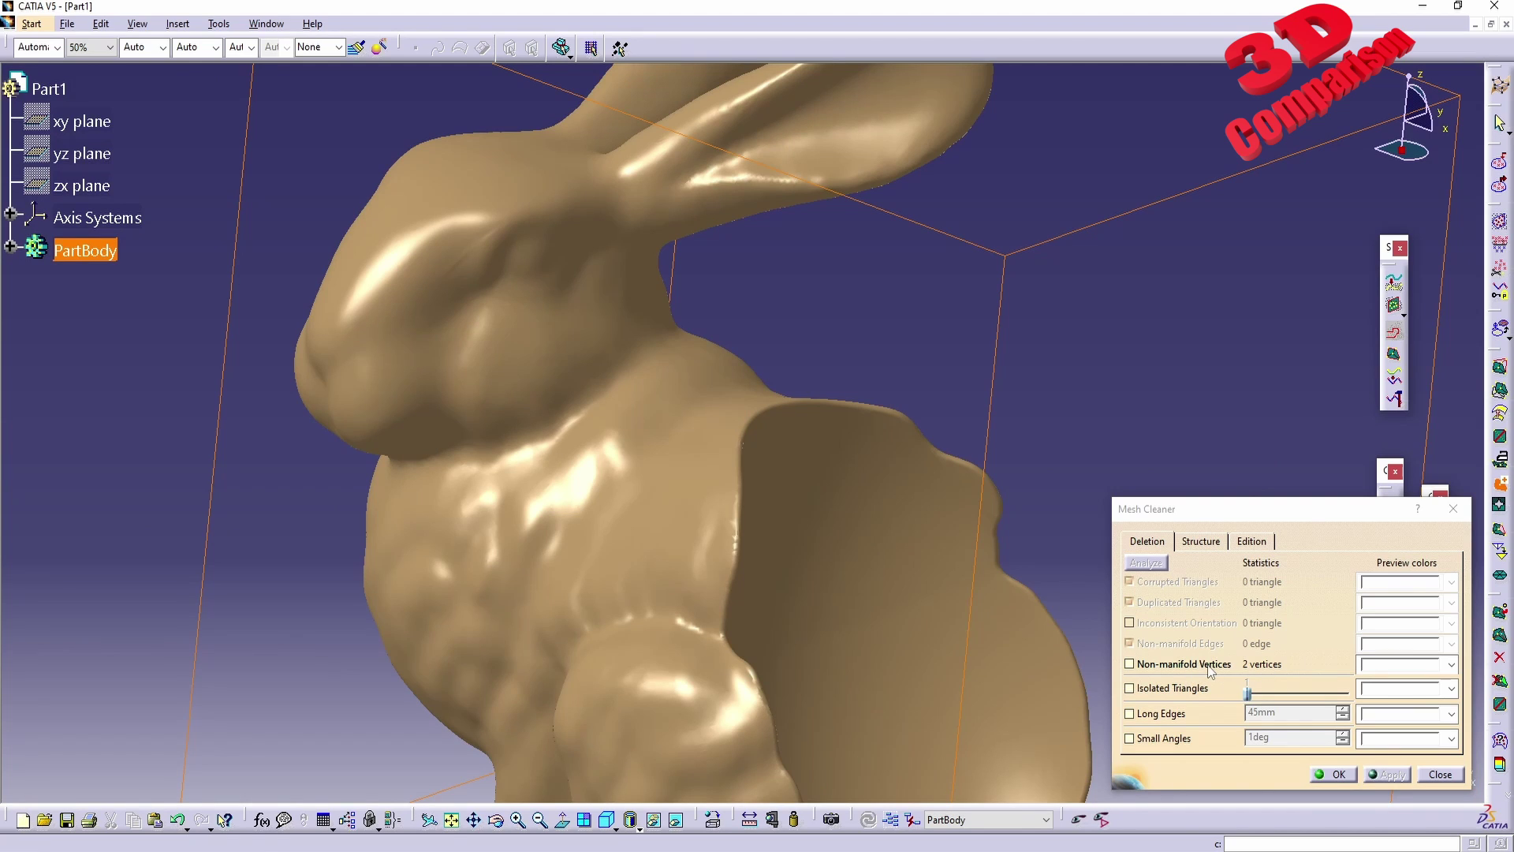
pyautogui.click(1335, 775)
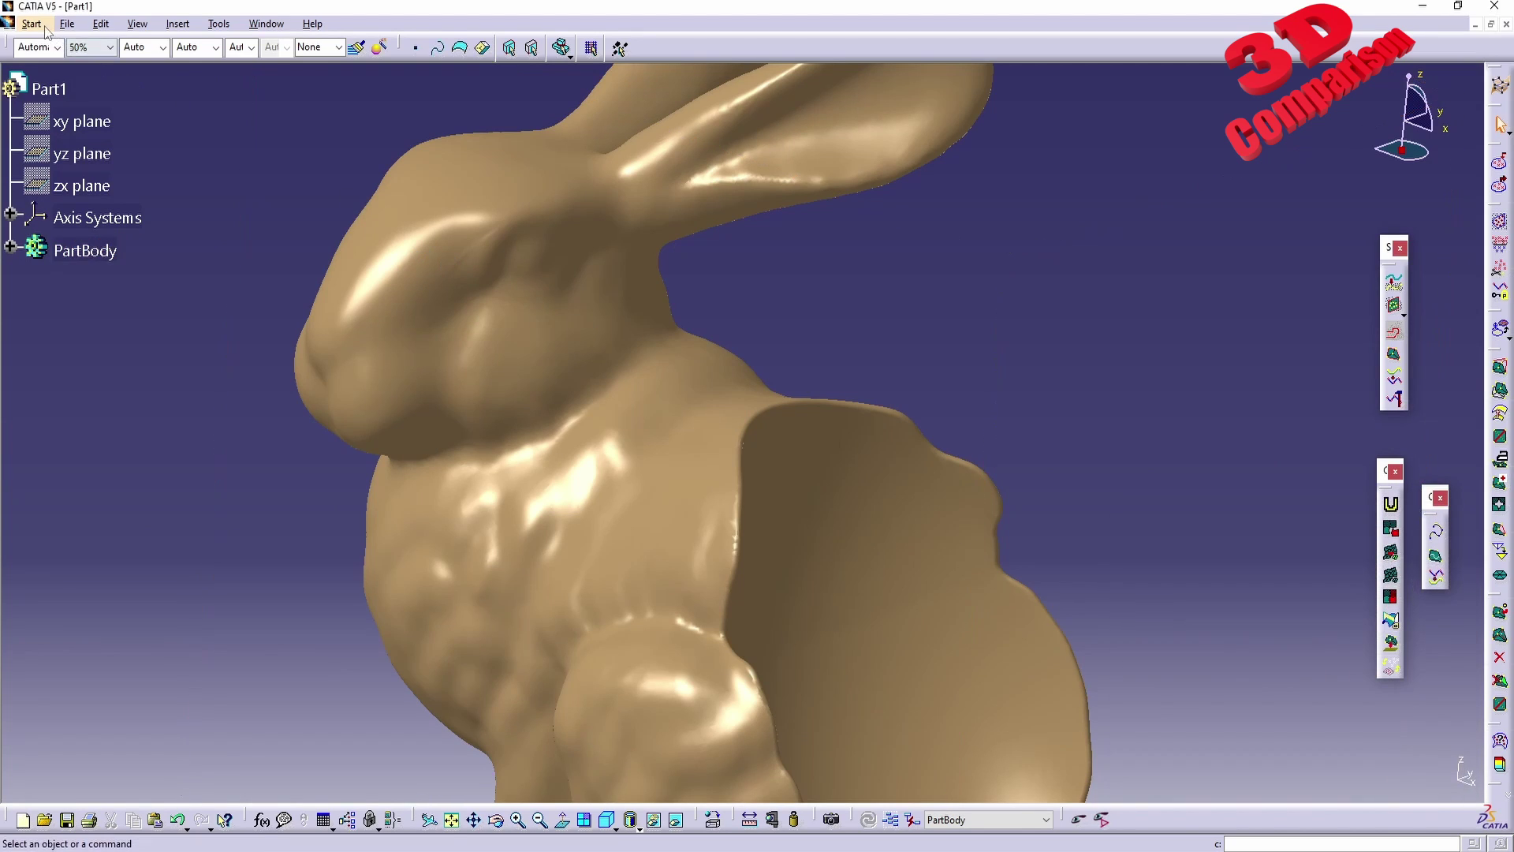
# Try Automatic Surface again on the cleaned bunny mesh in the Quick Surface Reconstruction workbench.
pyautogui.click(44, 27)
pyautogui.moveTo(118, 83)
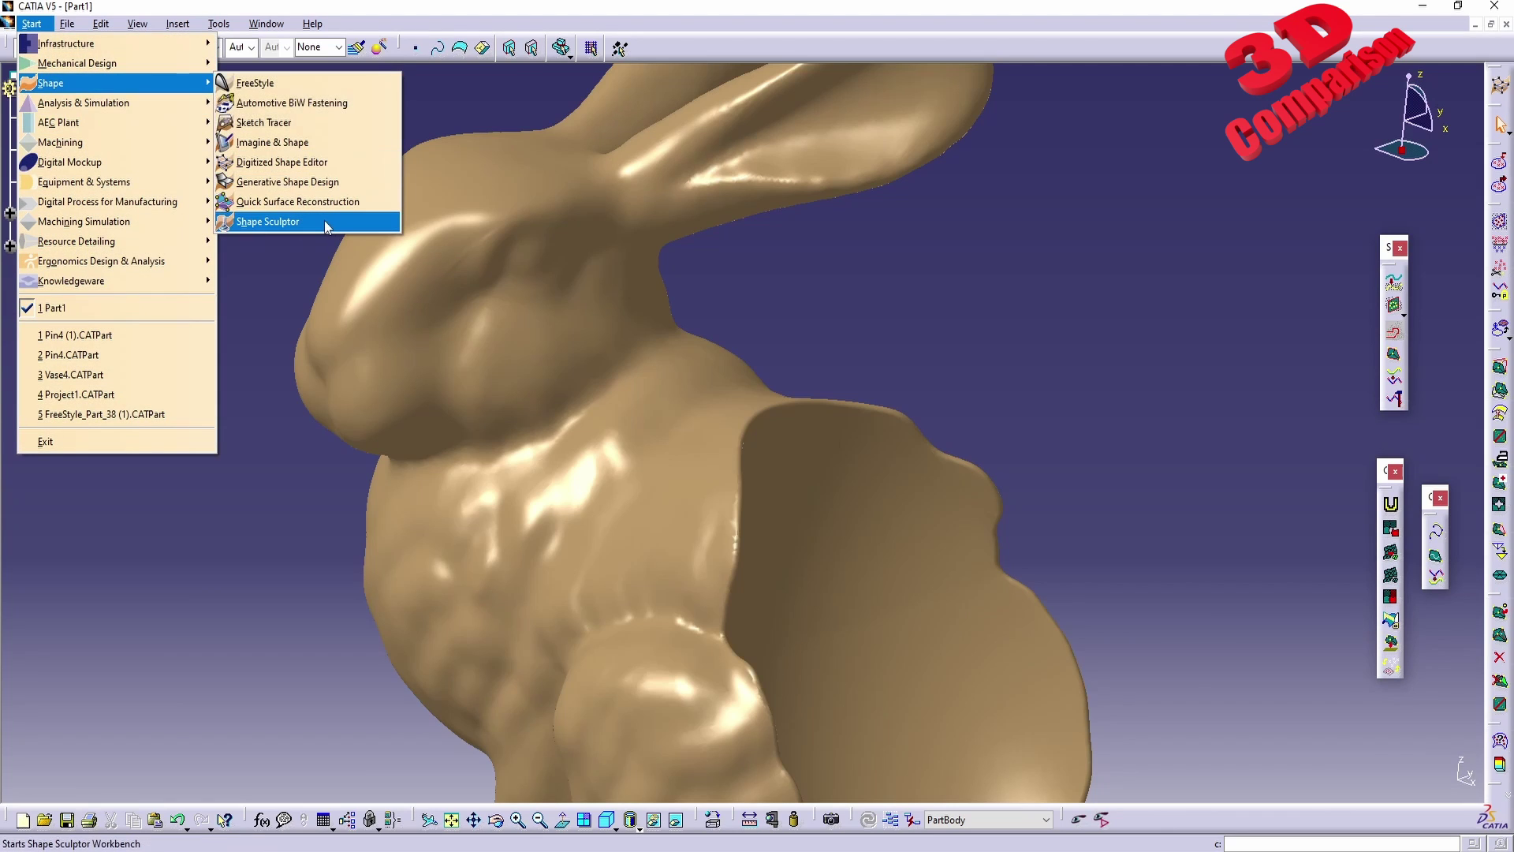
pyautogui.click(339, 200)
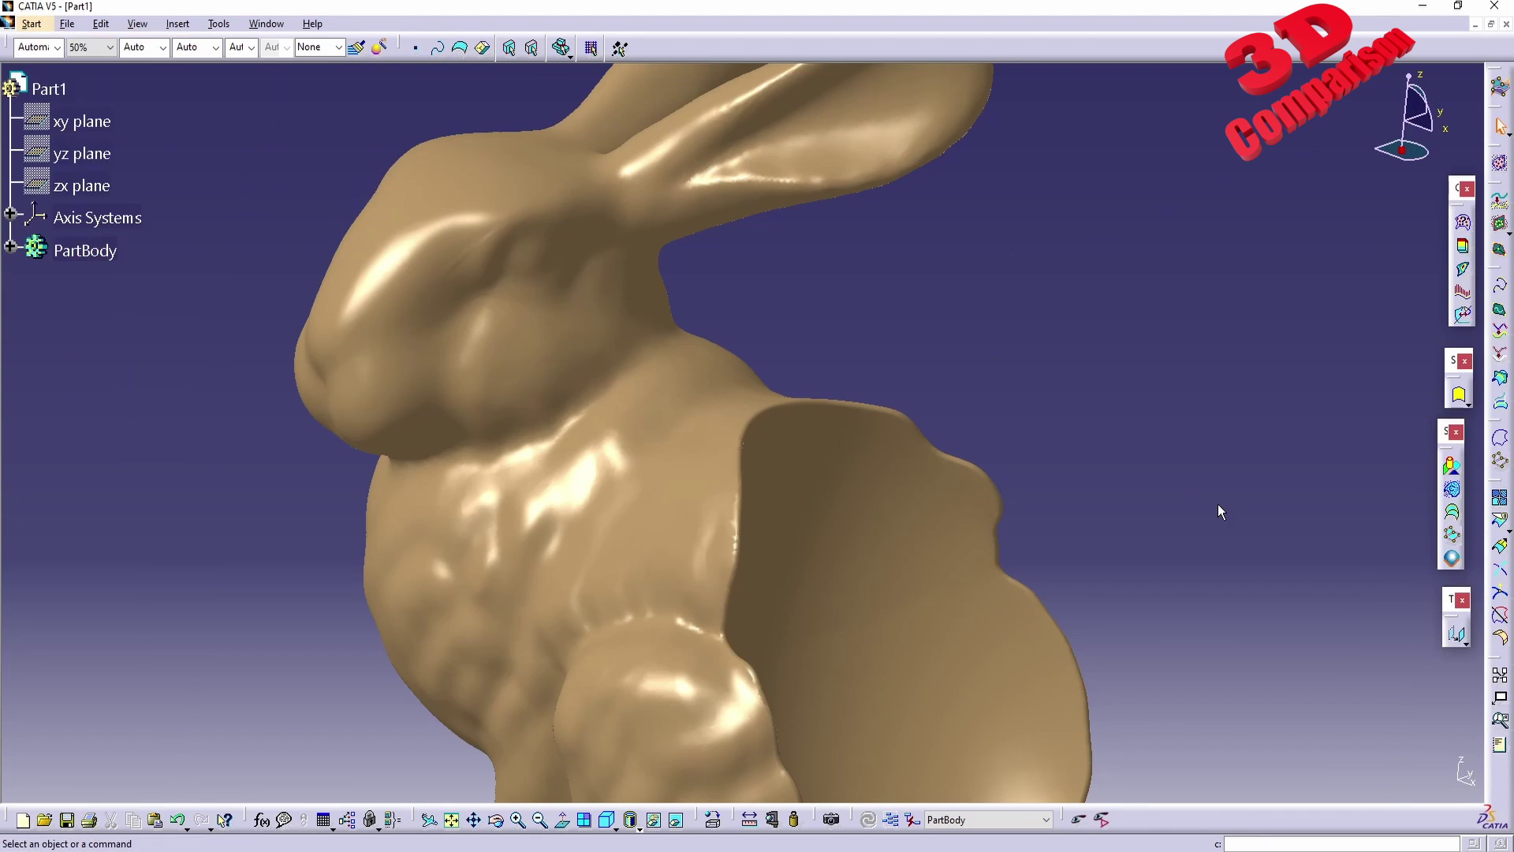
pyautogui.click(1453, 560)
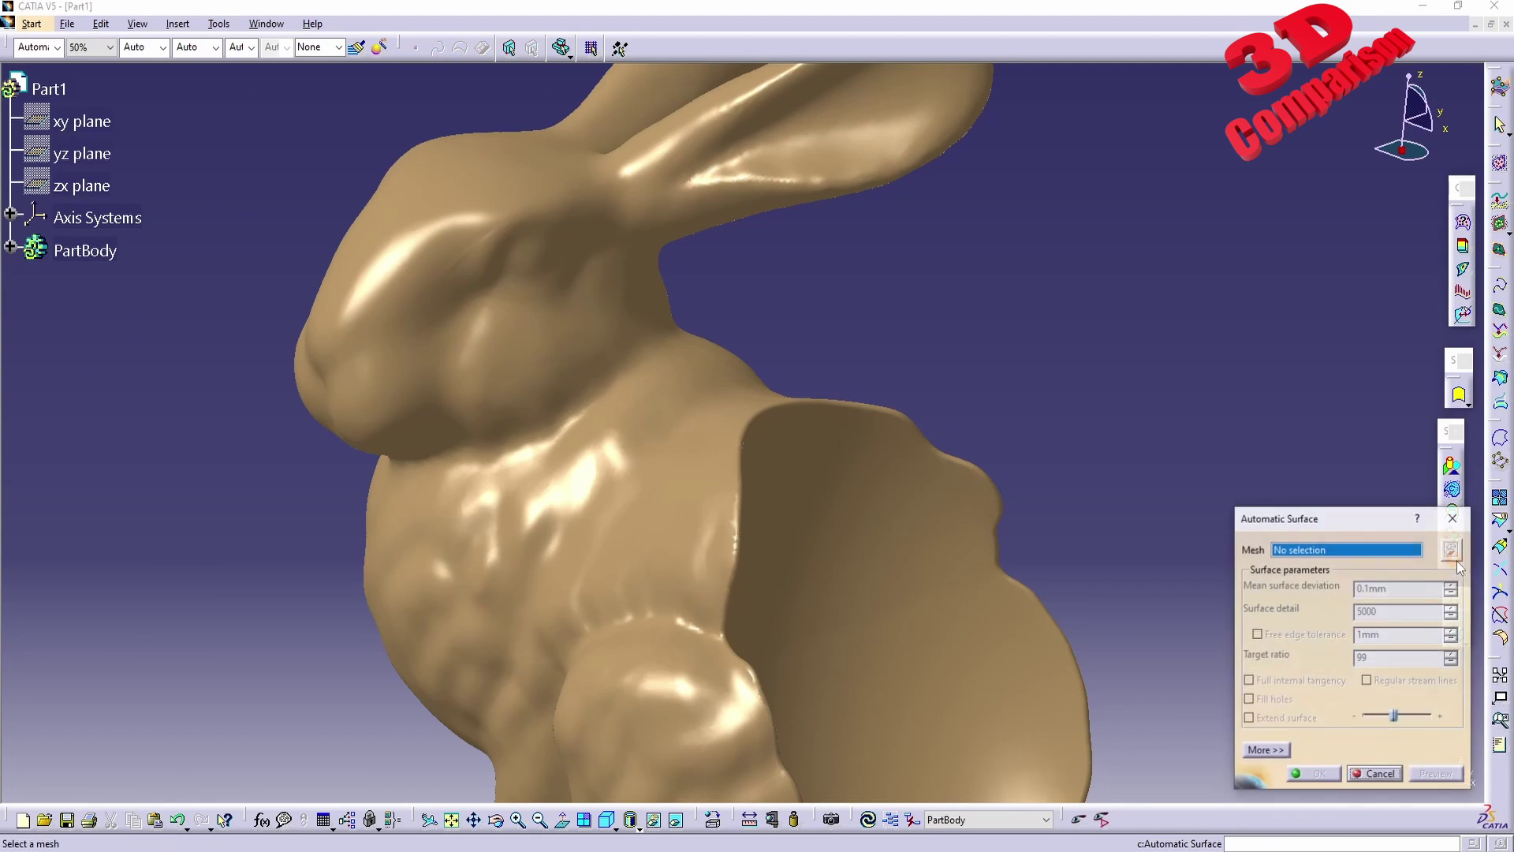
pyautogui.click(881, 526)
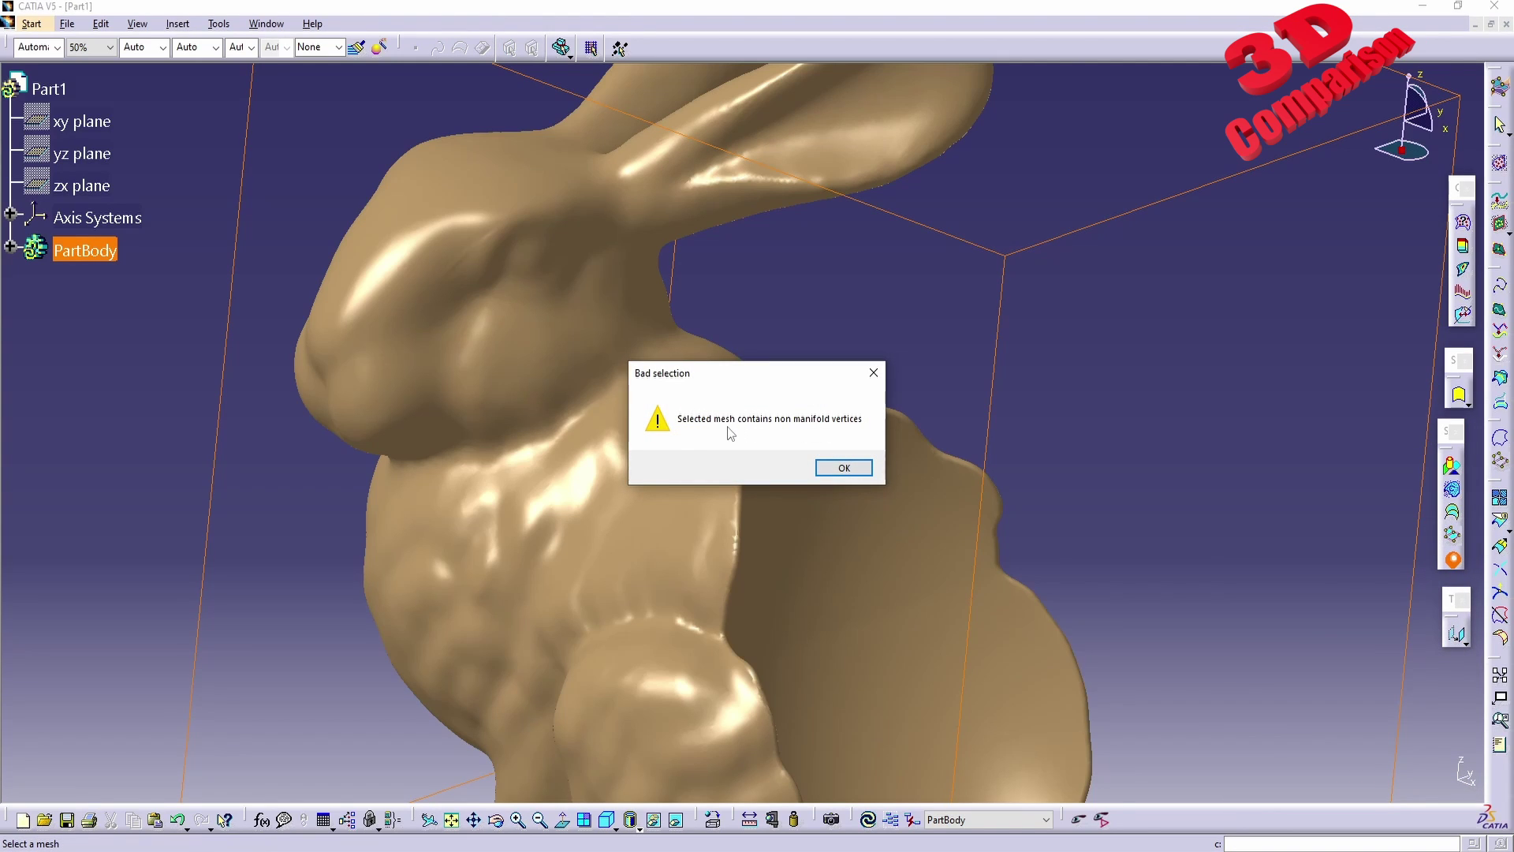
pyautogui.click(844, 467)
pyautogui.click(1376, 773)
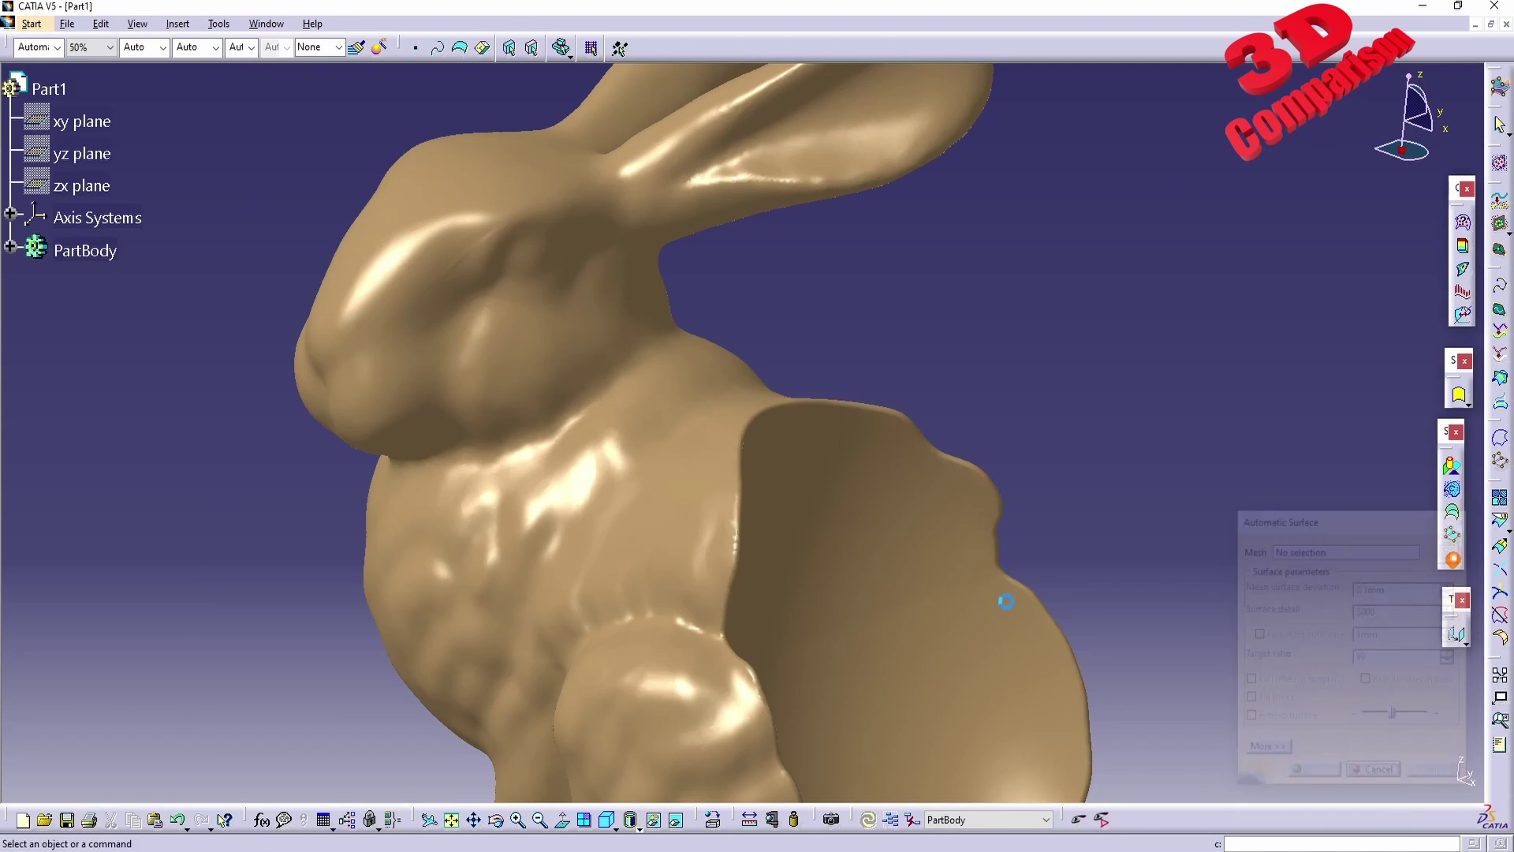
# Delete the non-manifold vertices from the bunny mesh with Mesh Cleaner in the Digitized Shape Editor workbench.
pyautogui.click(33, 23)
pyautogui.moveTo(63, 82)
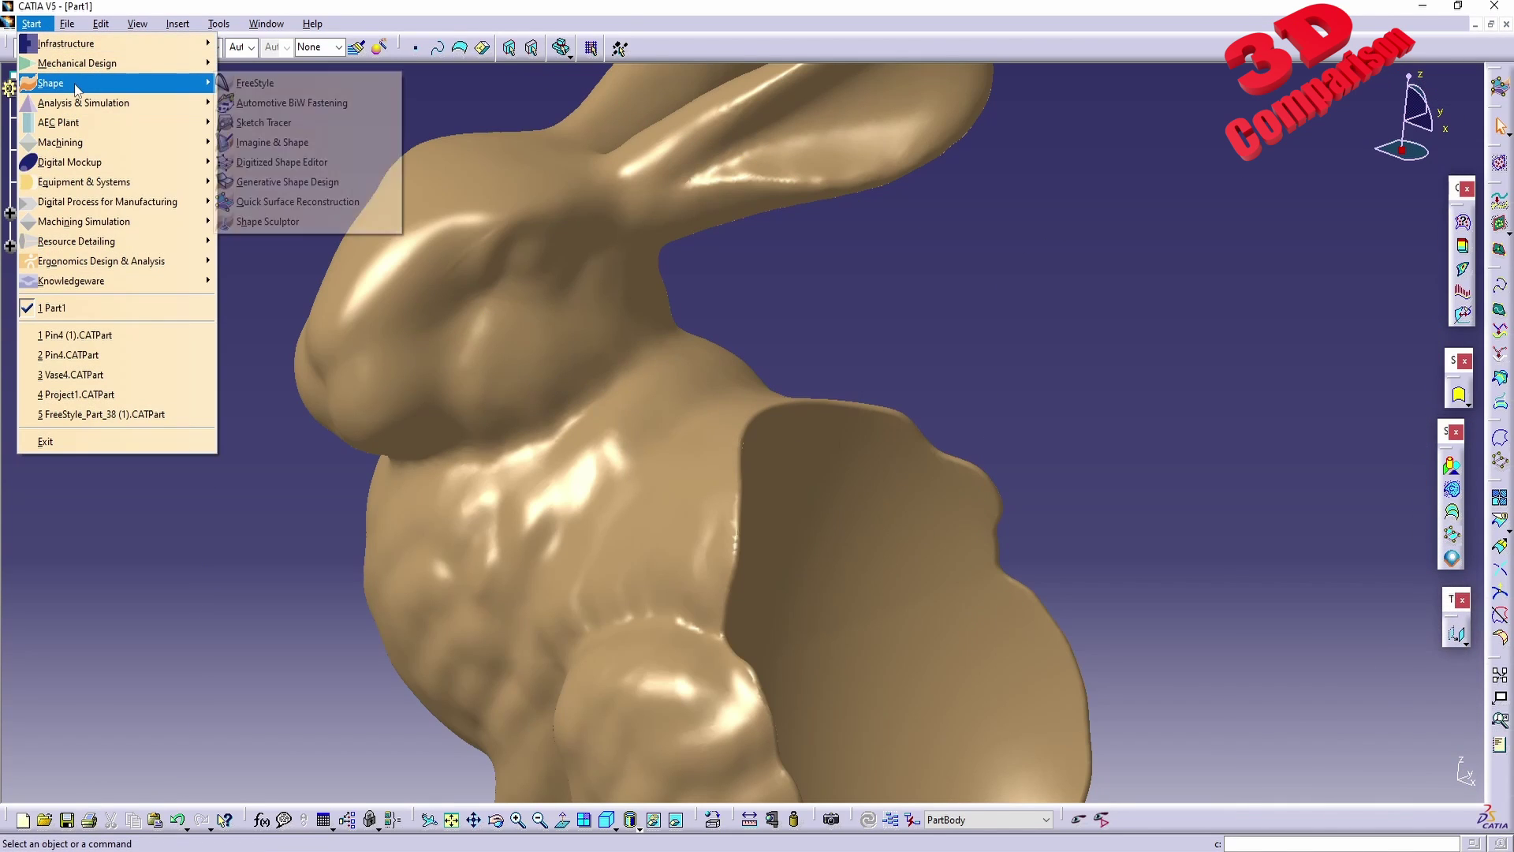
pyautogui.click(311, 165)
pyautogui.click(1500, 484)
pyautogui.click(899, 540)
pyautogui.click(1146, 562)
pyautogui.click(1376, 775)
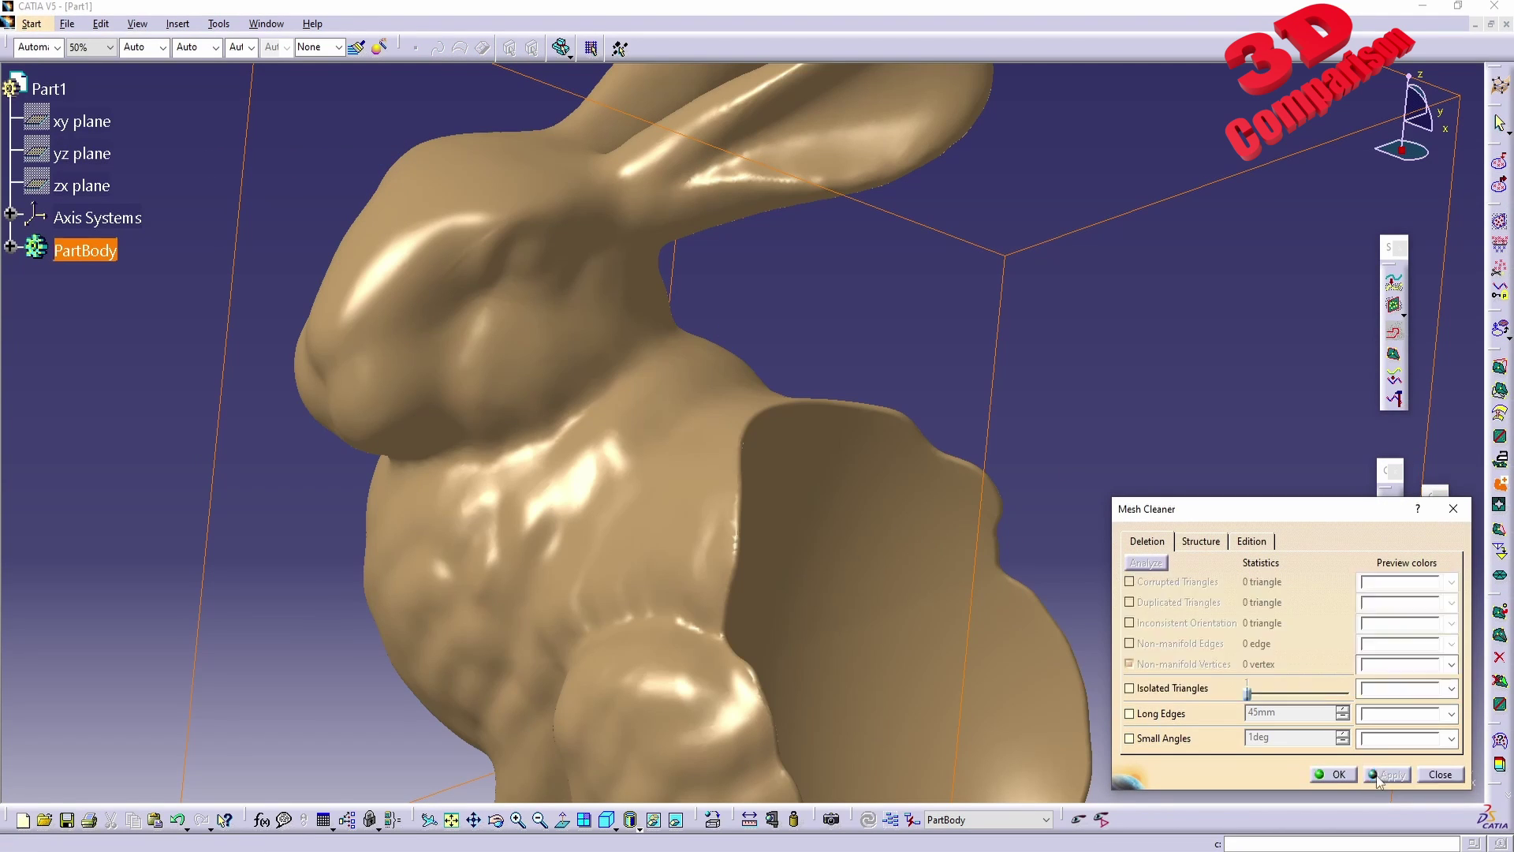
pyautogui.keyDown('ctrl'); pyautogui.moveTo(820, 519); pyautogui.dragTo(834, 470, button='middle'); pyautogui.keyUp('ctrl')
pyautogui.scroll(2, 836, 457)
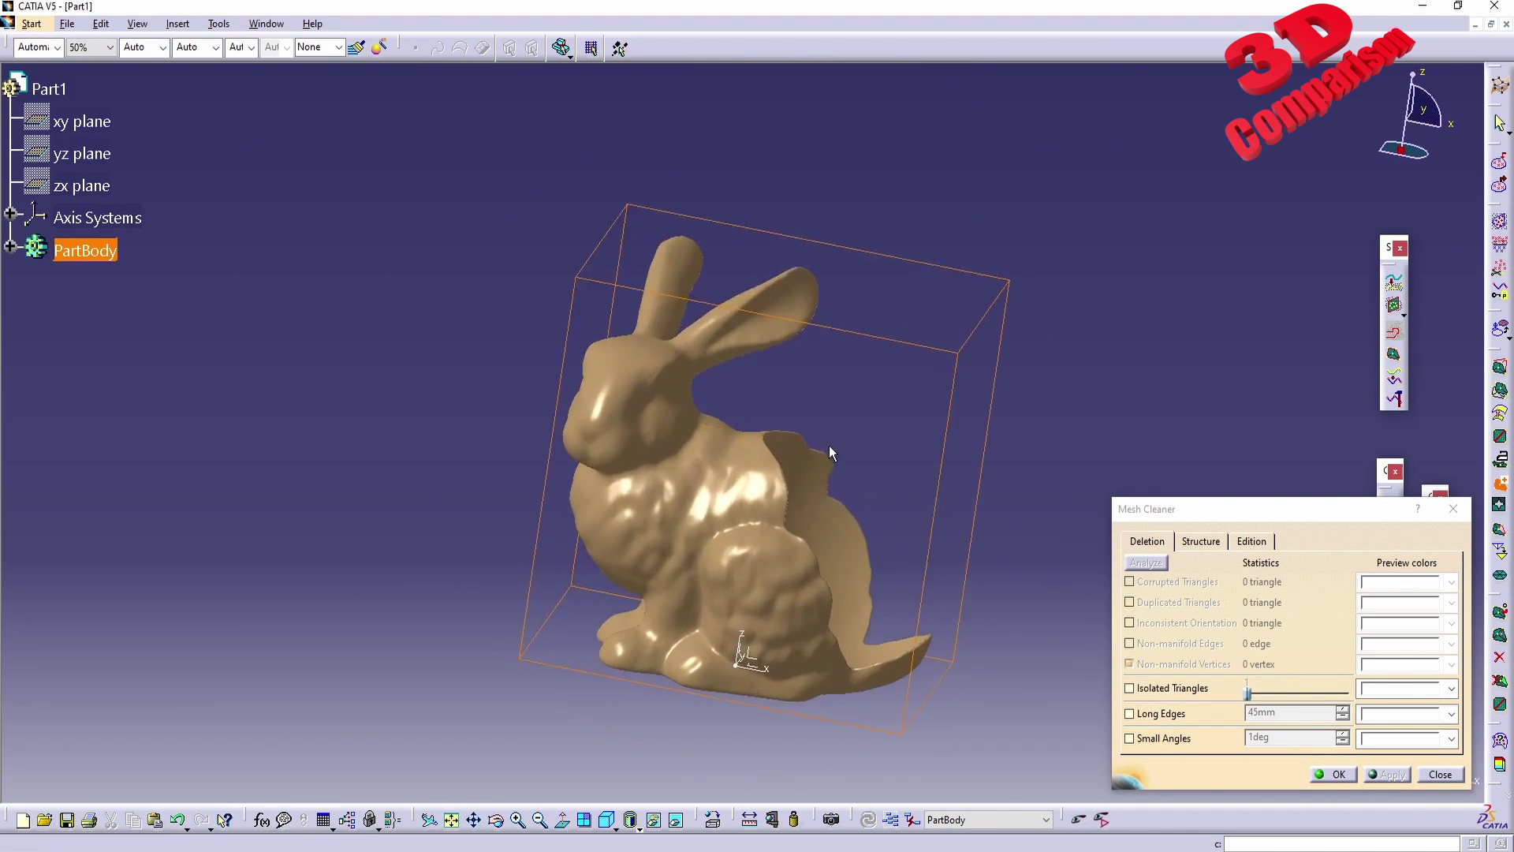
# Preview splitting the bunny mesh into connected zones, inspect the defects along the shell's rim, and close Mesh Cleaner.
pyautogui.click(1211, 546)
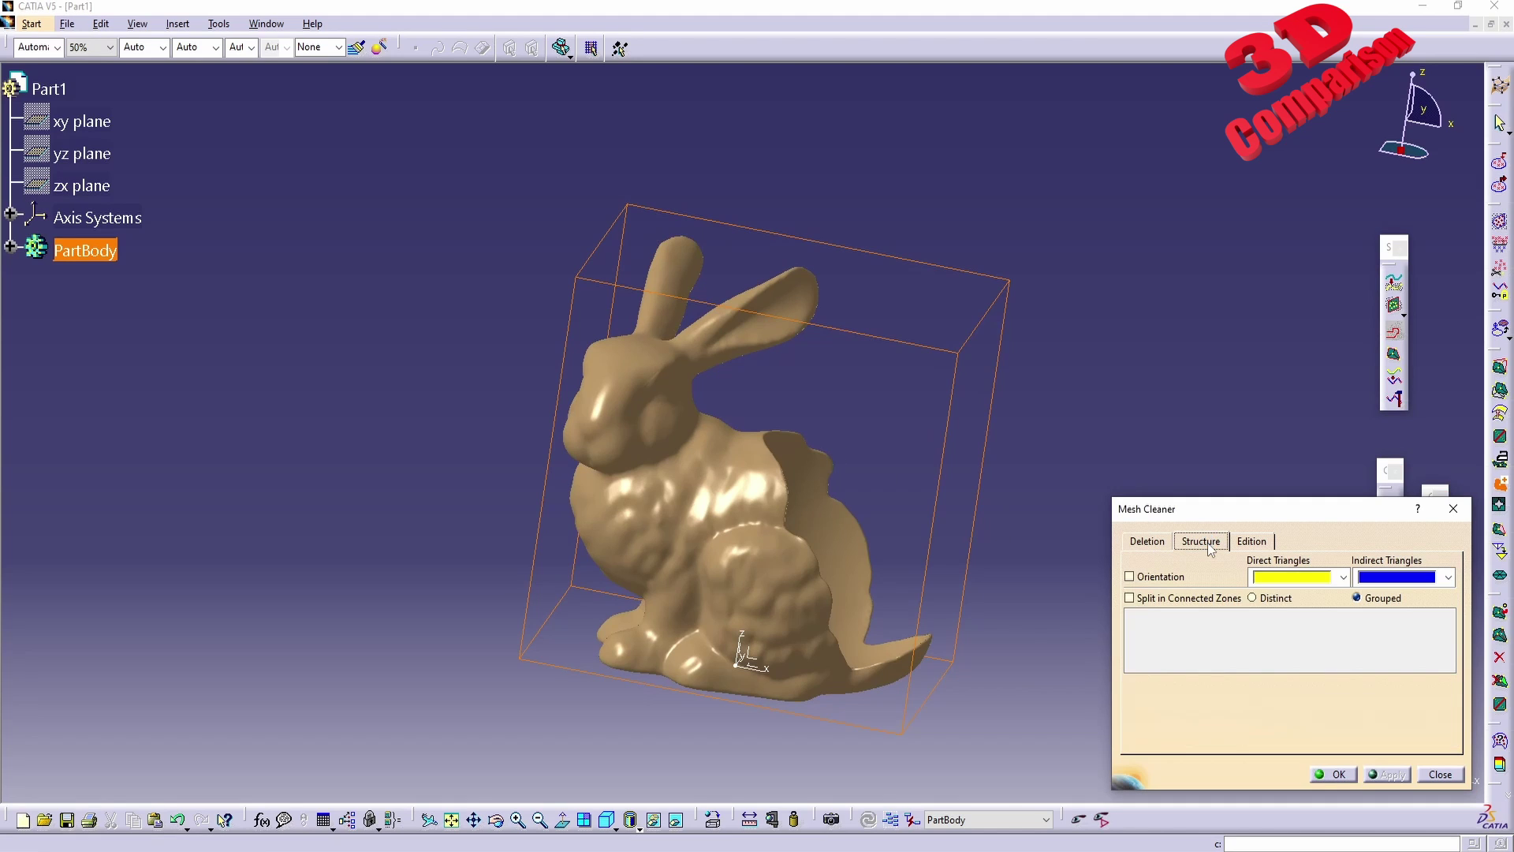
pyautogui.click(1168, 598)
pyautogui.moveTo(1003, 588); pyautogui.dragTo(1056, 588, button='middle')
pyautogui.moveTo(956, 620); pyautogui.dragTo(859, 292, button='middle')
pyautogui.moveTo(892, 500); pyautogui.dragTo(819, 245, button='middle')
pyautogui.moveTo(978, 376); pyautogui.dragTo(794, 513, button='middle')
pyautogui.moveTo(787, 596); pyautogui.dragTo(690, 592, button='middle')
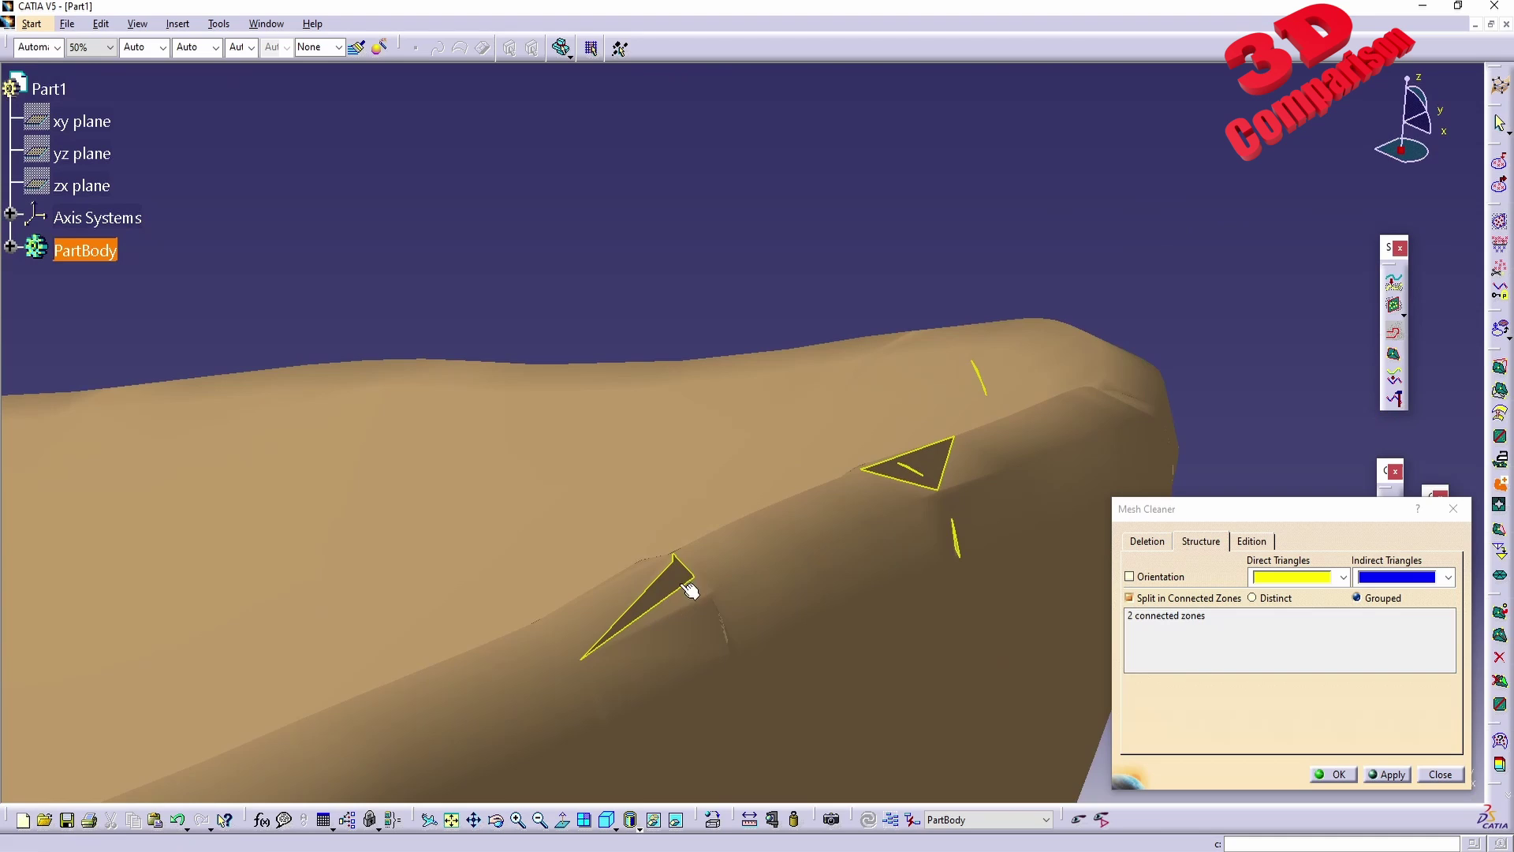
pyautogui.click(1440, 774)
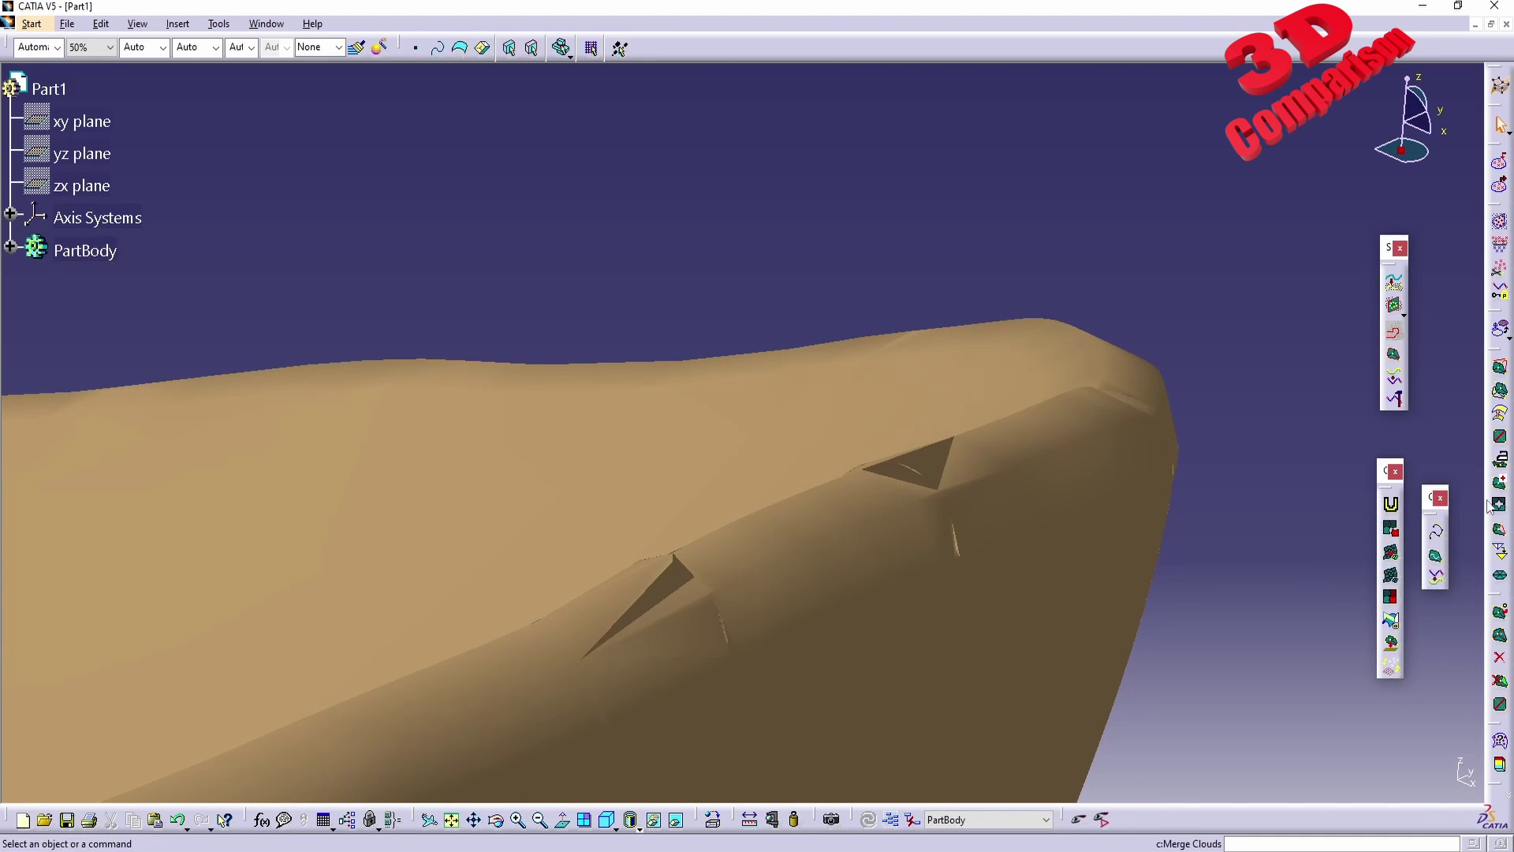
# Apply Fill Holes to the bunny mesh with a maximum hole size of 5 mm.
pyautogui.click(1500, 507)
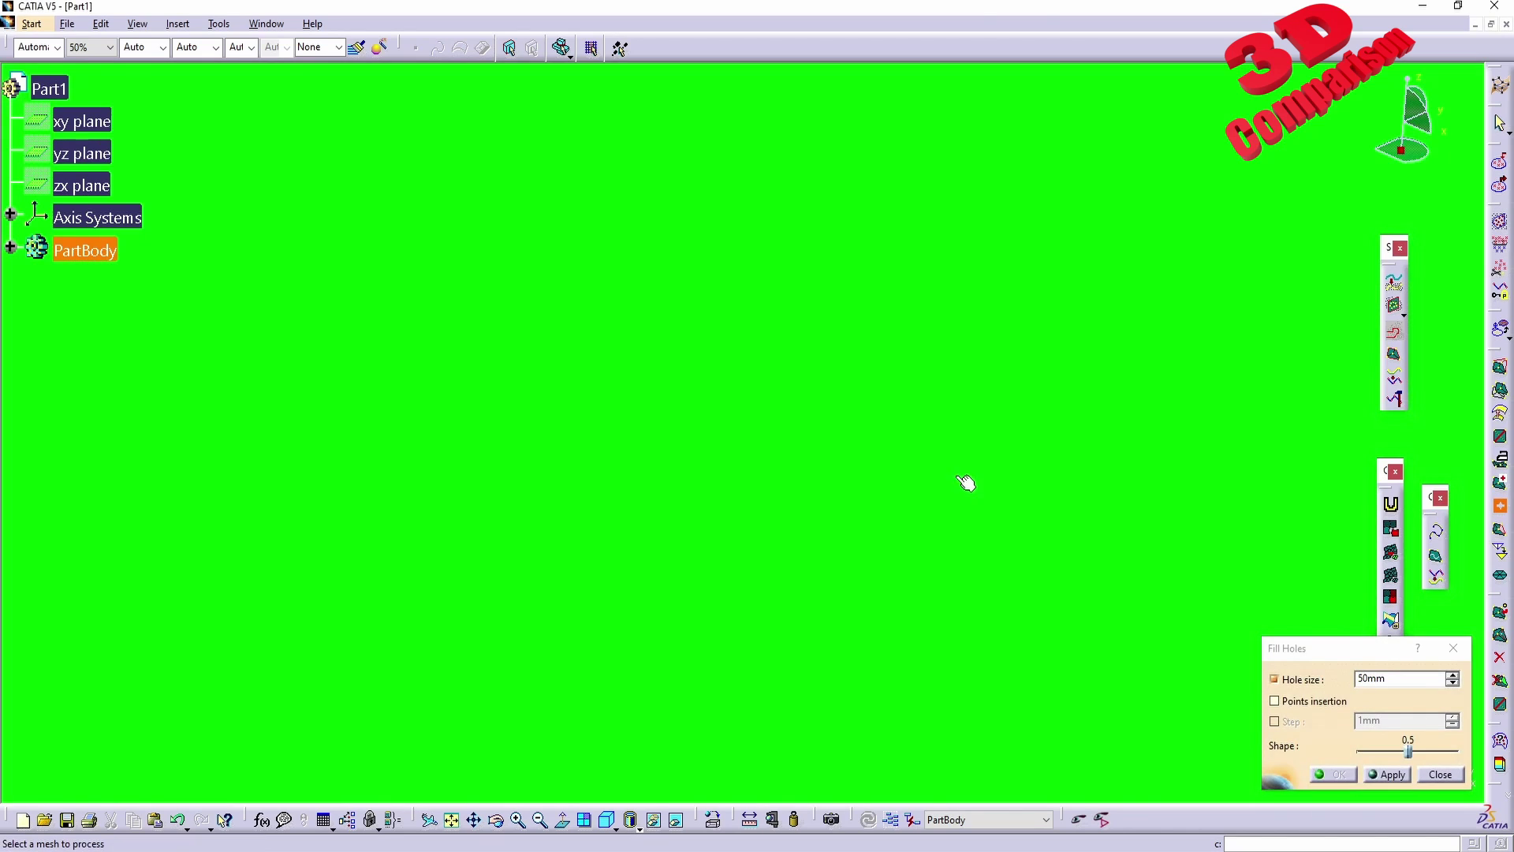
pyautogui.moveTo(959, 476); pyautogui.dragTo(824, 607, button='middle')
pyautogui.moveTo(841, 389); pyautogui.dragTo(974, 670, button='middle')
pyautogui.doubleClick(1391, 678)
pyautogui.write('5')
pyautogui.moveTo(895, 542); pyautogui.dragTo(897, 486, button='middle')
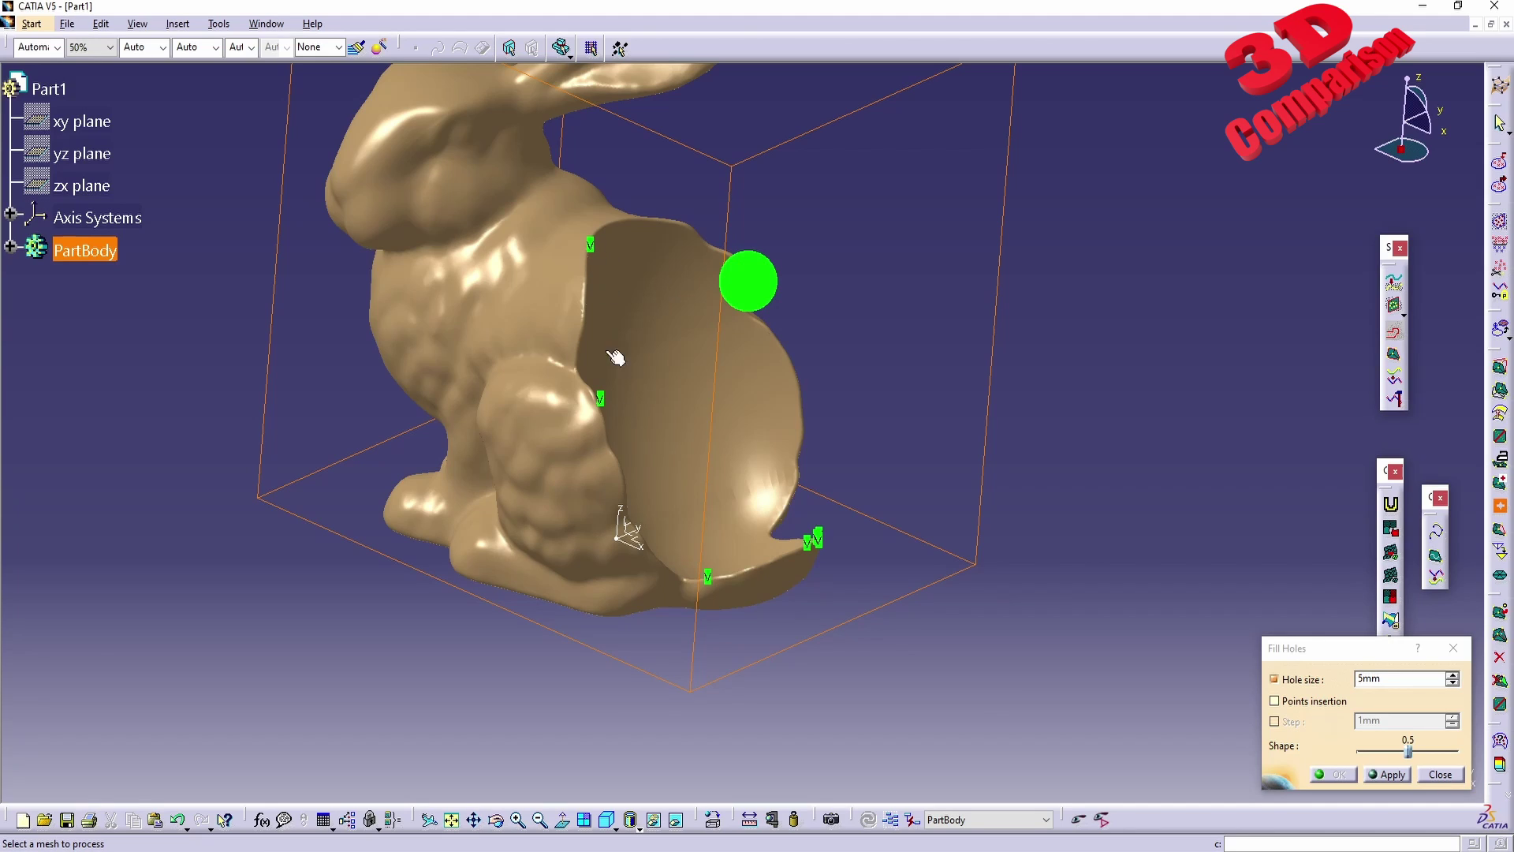
pyautogui.click(1390, 776)
pyautogui.click(830, 468)
# Inspect the gaps along the shell's rim, reapply the 5 mm hole filling and accept it.
pyautogui.moveTo(688, 355); pyautogui.dragTo(797, 247, button='middle')
pyautogui.moveTo(844, 403); pyautogui.dragTo(757, 279, button='middle')
pyautogui.click(1388, 774)
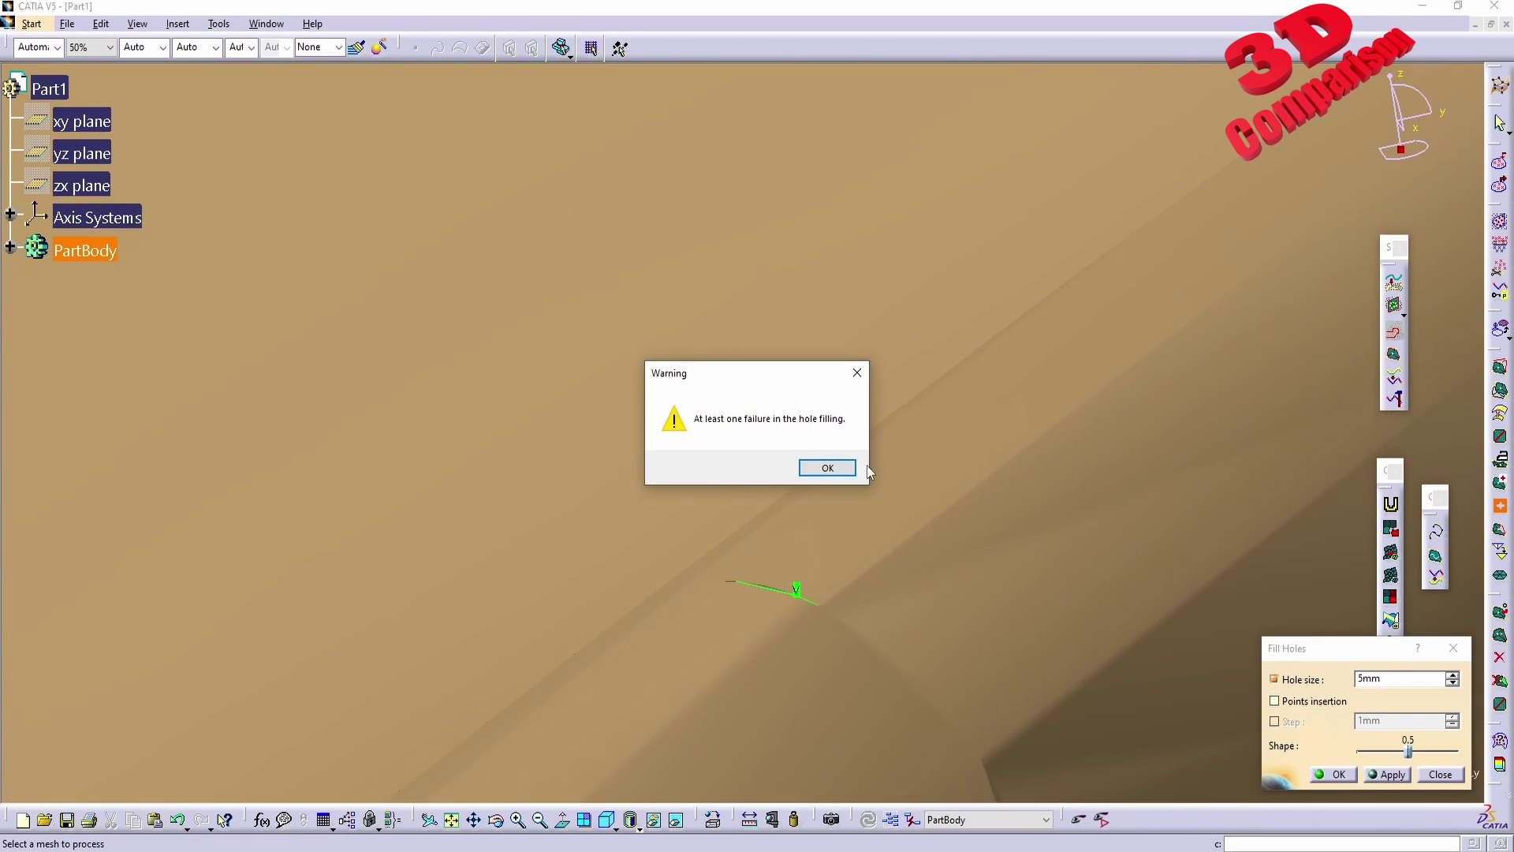
pyautogui.click(830, 469)
pyautogui.click(1341, 778)
pyautogui.moveTo(1025, 525); pyautogui.dragTo(1206, 513, button='middle')
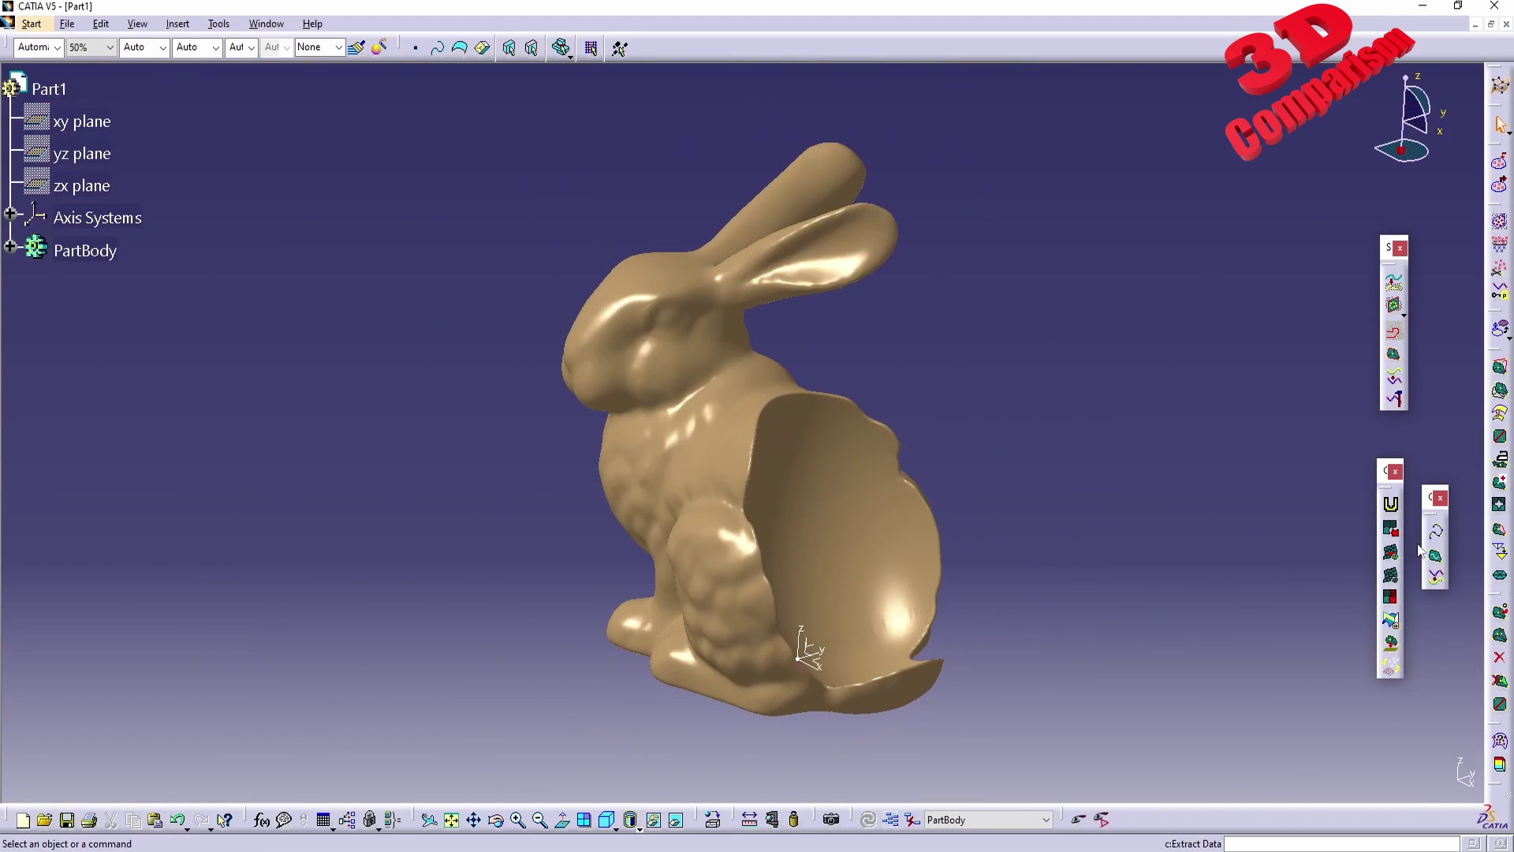
# Analyze the bunny mesh with Mesh Cleaner, preview its connected zones, and inspect the defects along the rim.
pyautogui.click(1500, 483)
pyautogui.click(1147, 563)
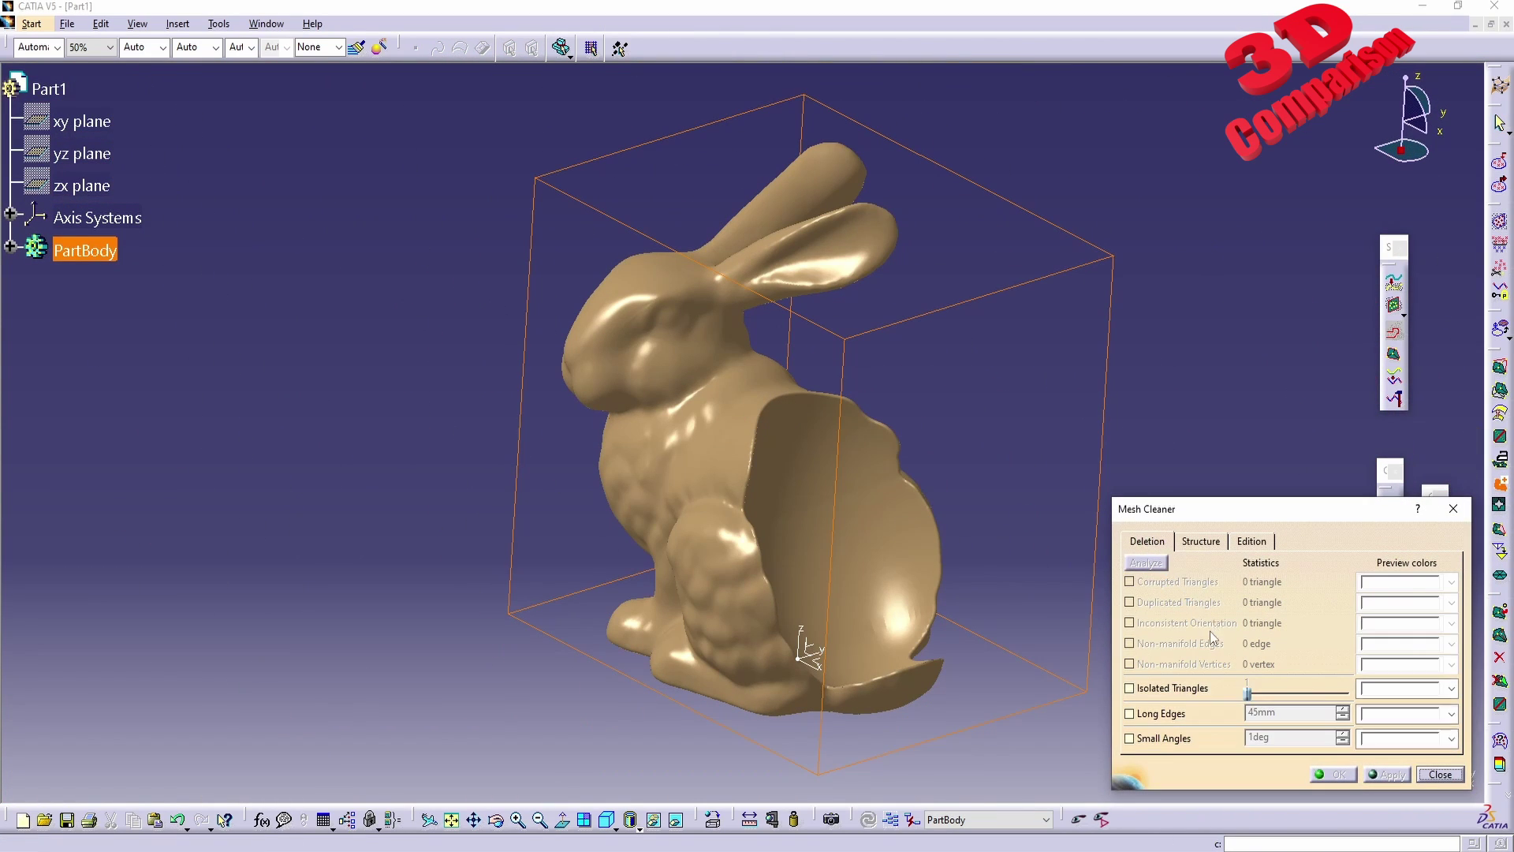
pyautogui.click(1200, 541)
pyautogui.click(1172, 600)
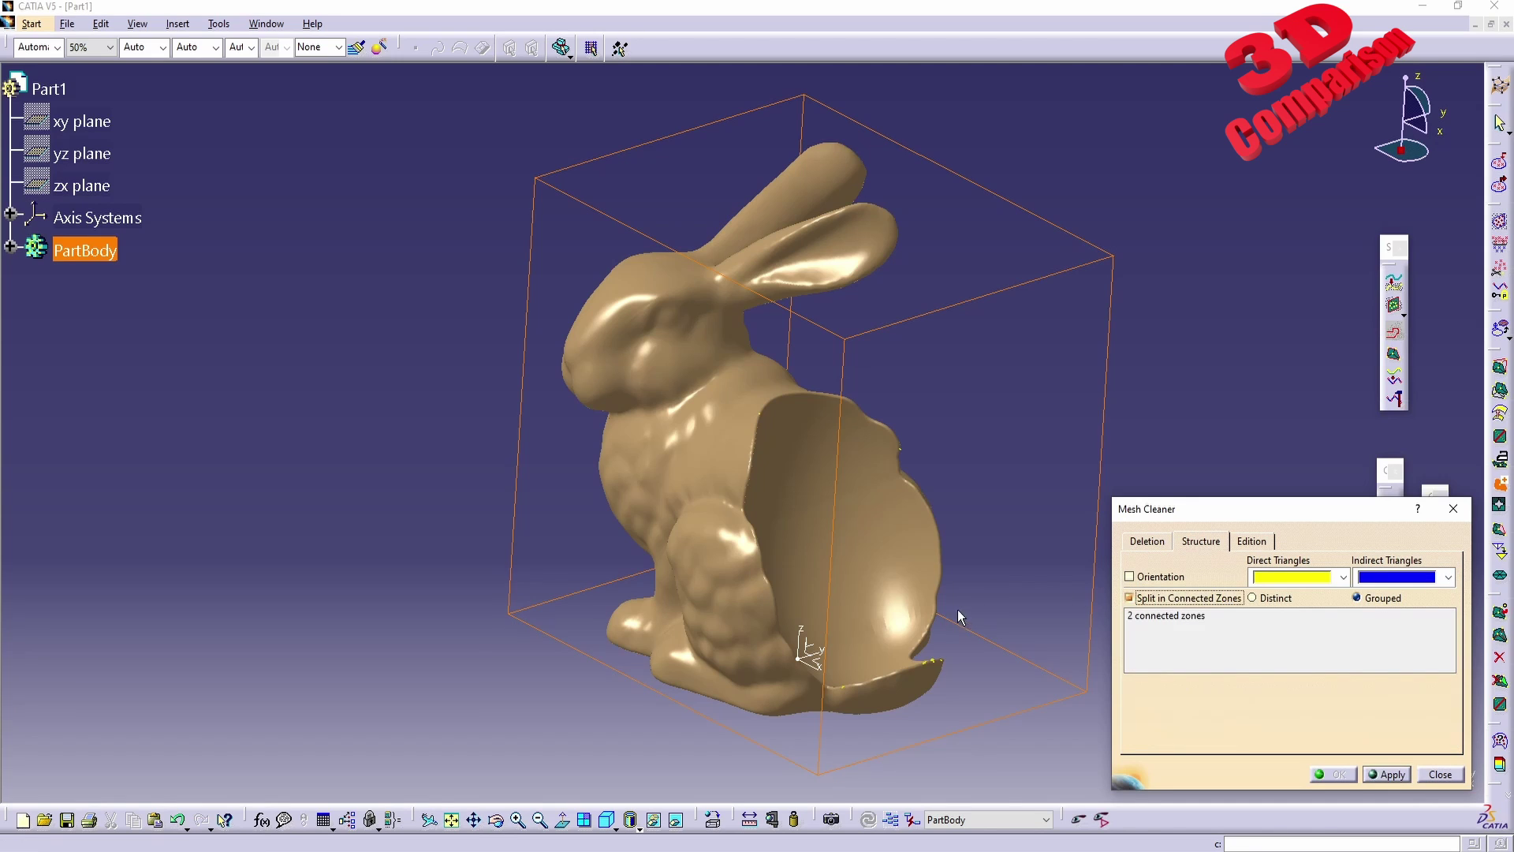
pyautogui.moveTo(958, 623); pyautogui.dragTo(838, 522, button='middle')
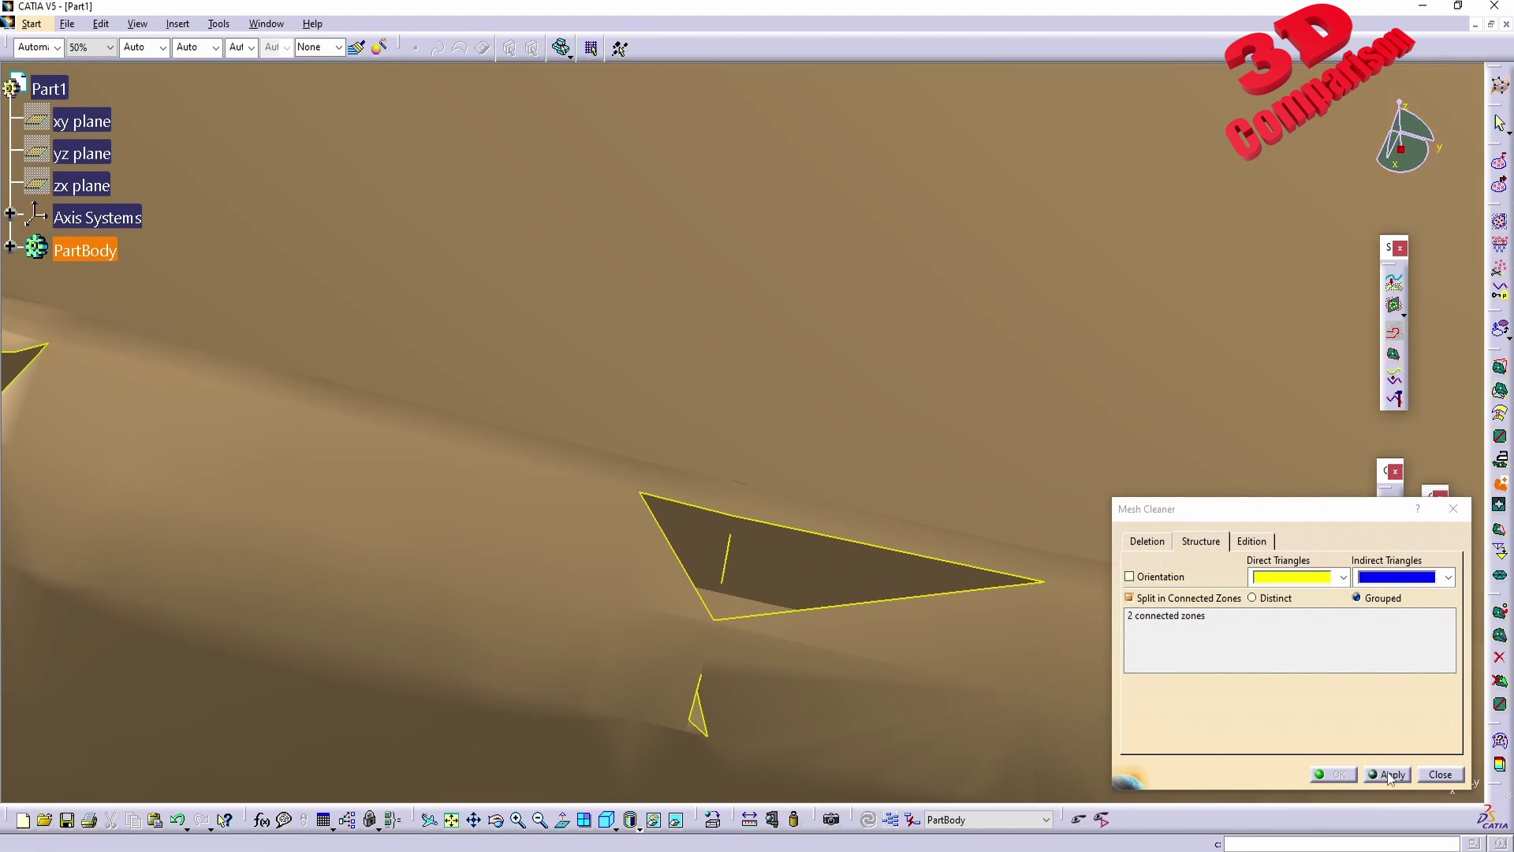
pyautogui.click(1438, 777)
pyautogui.moveTo(855, 497); pyautogui.dragTo(994, 502, button='middle')
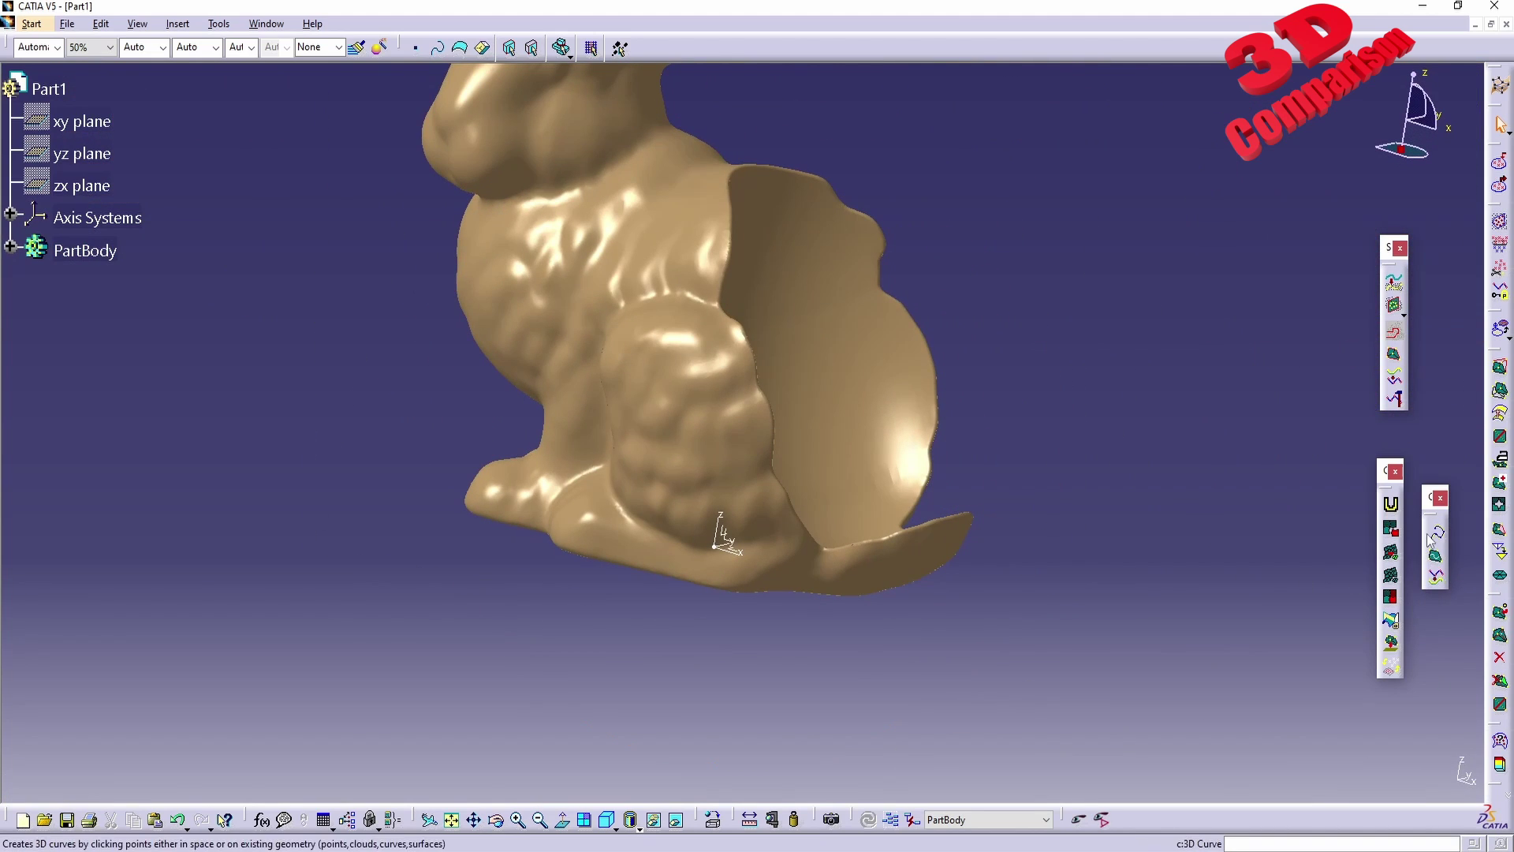
# Split the bunny mesh into distinct connected zones with Mesh Cleaner.
pyautogui.click(1499, 482)
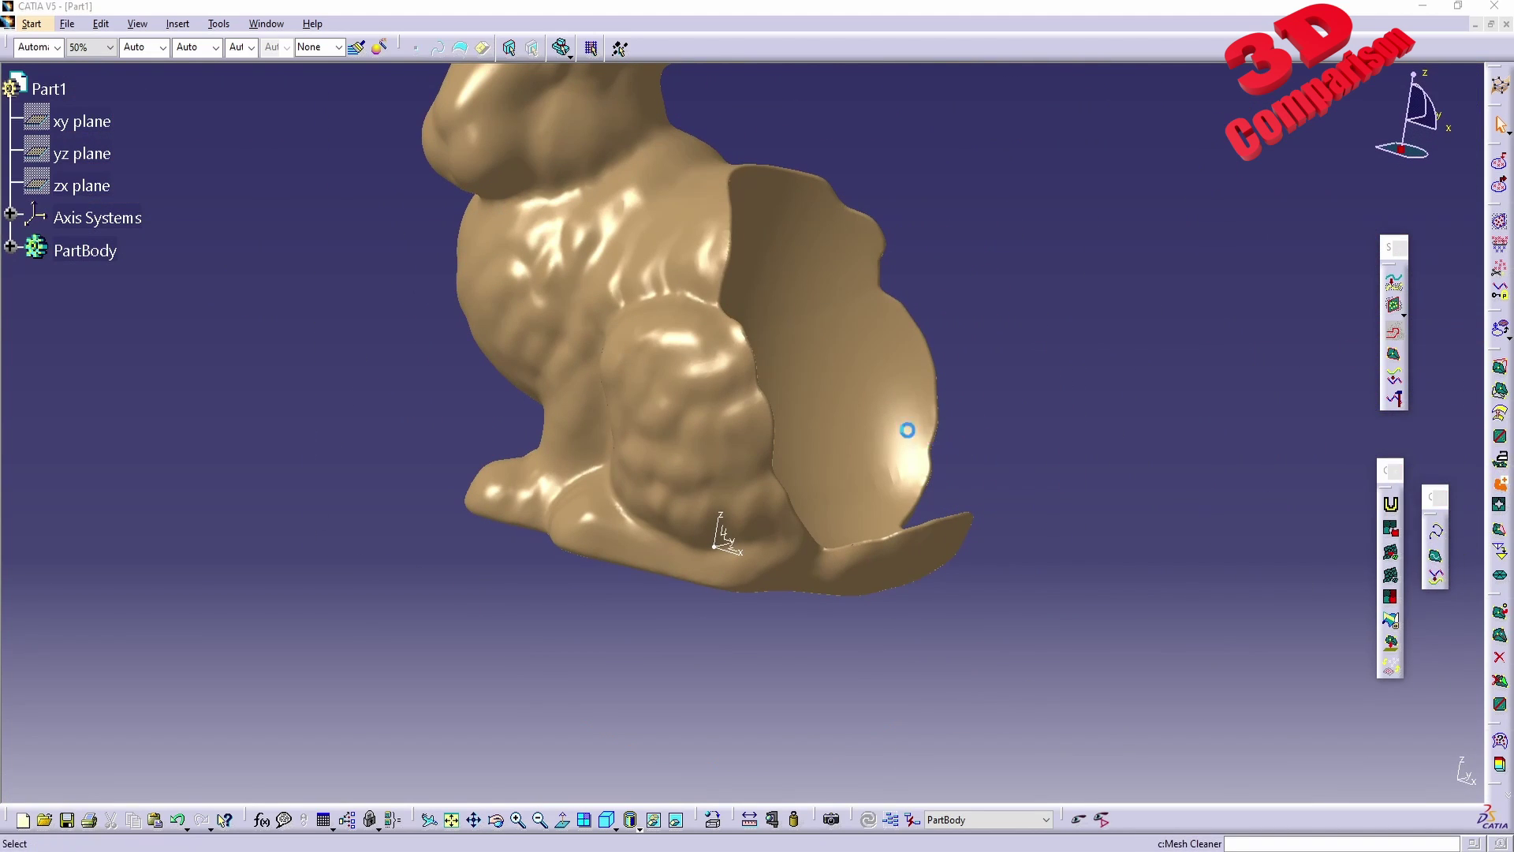
pyautogui.click(1146, 567)
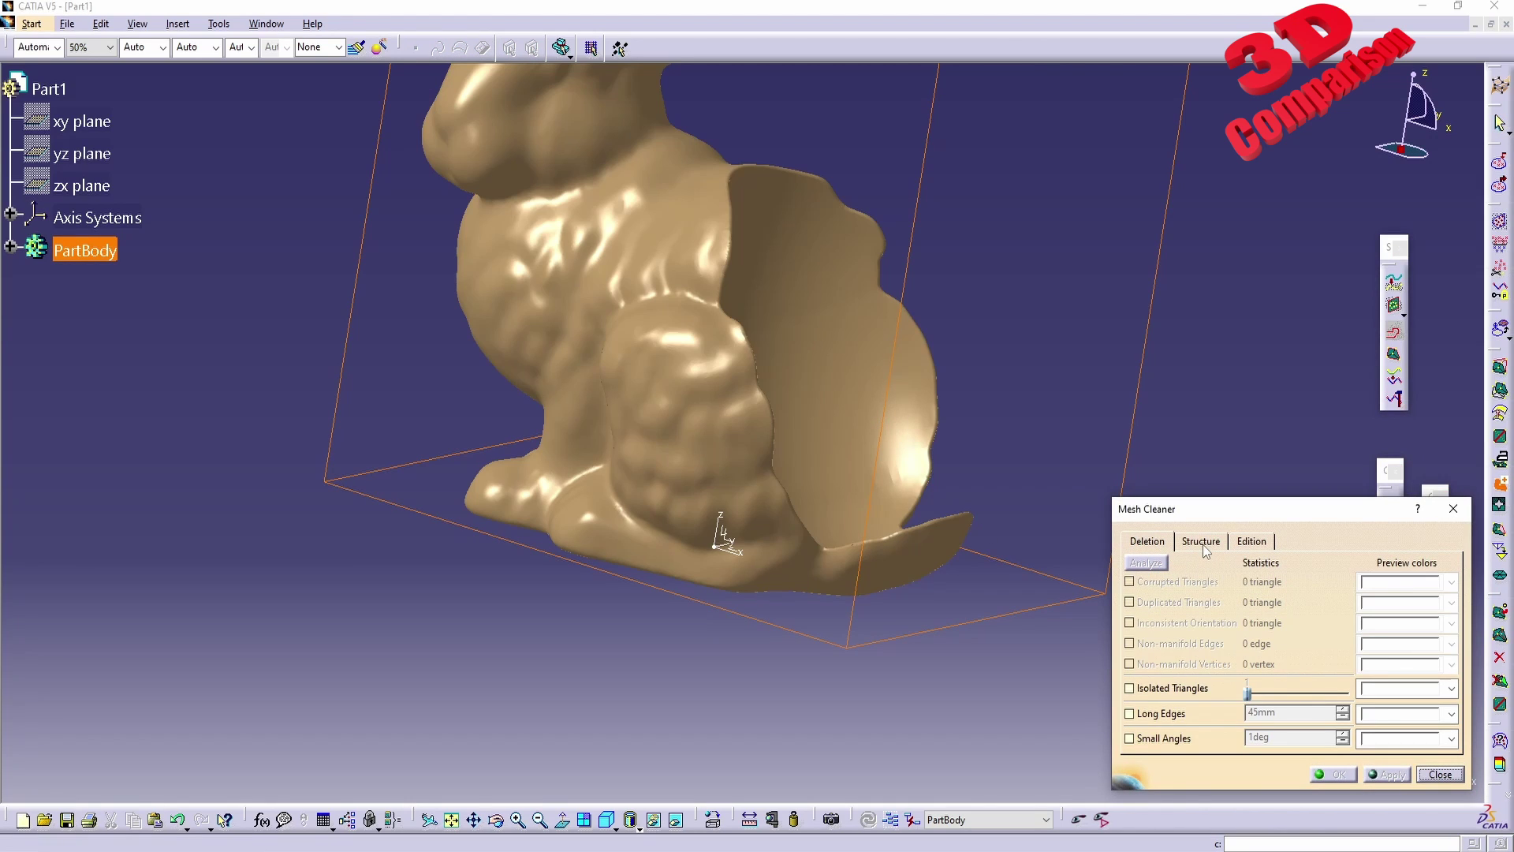
pyautogui.click(1202, 543)
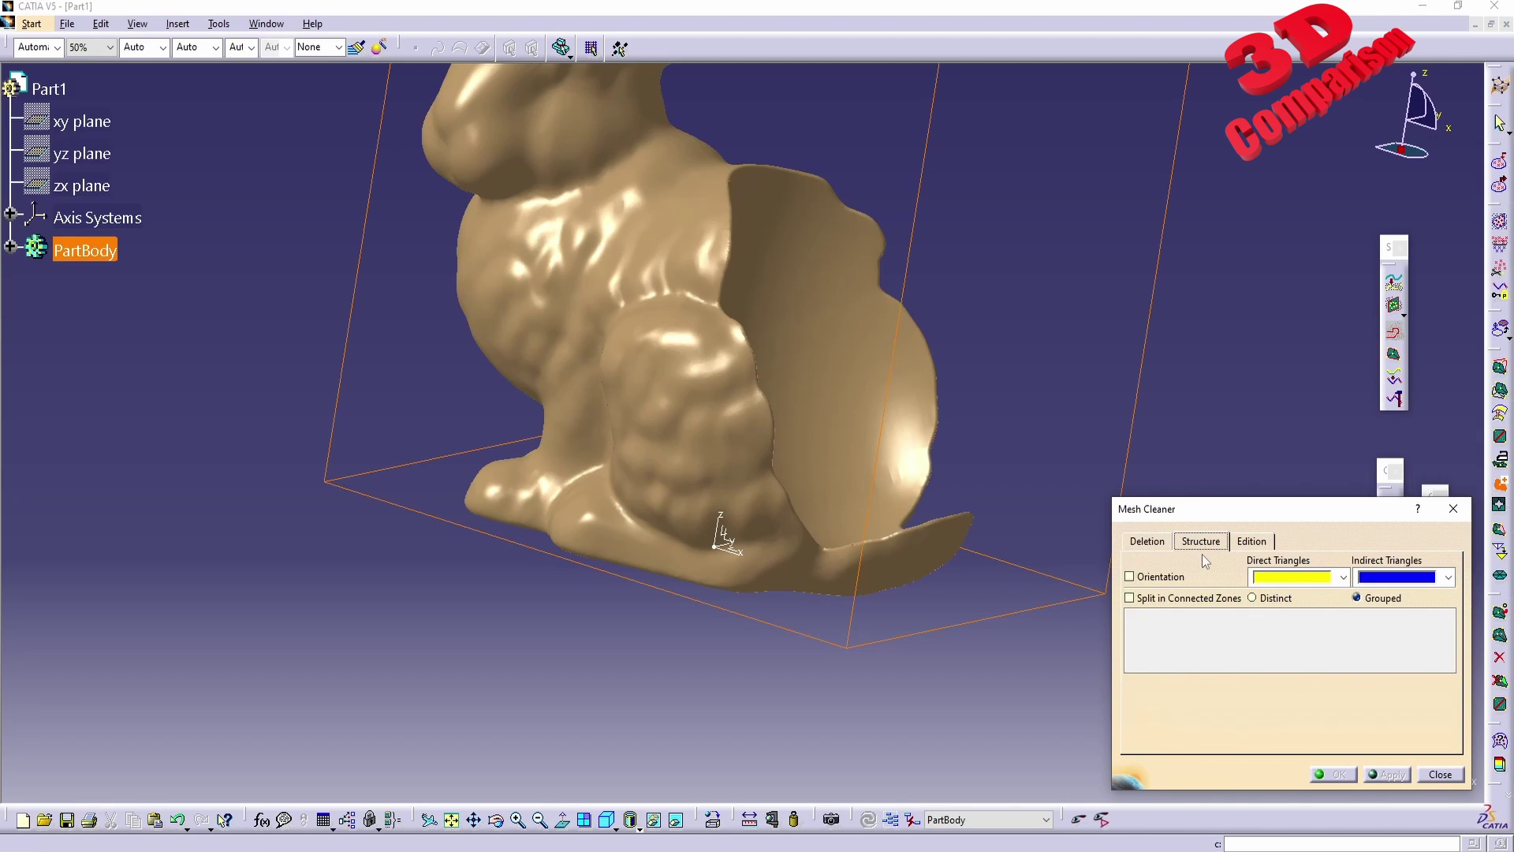
pyautogui.click(1164, 601)
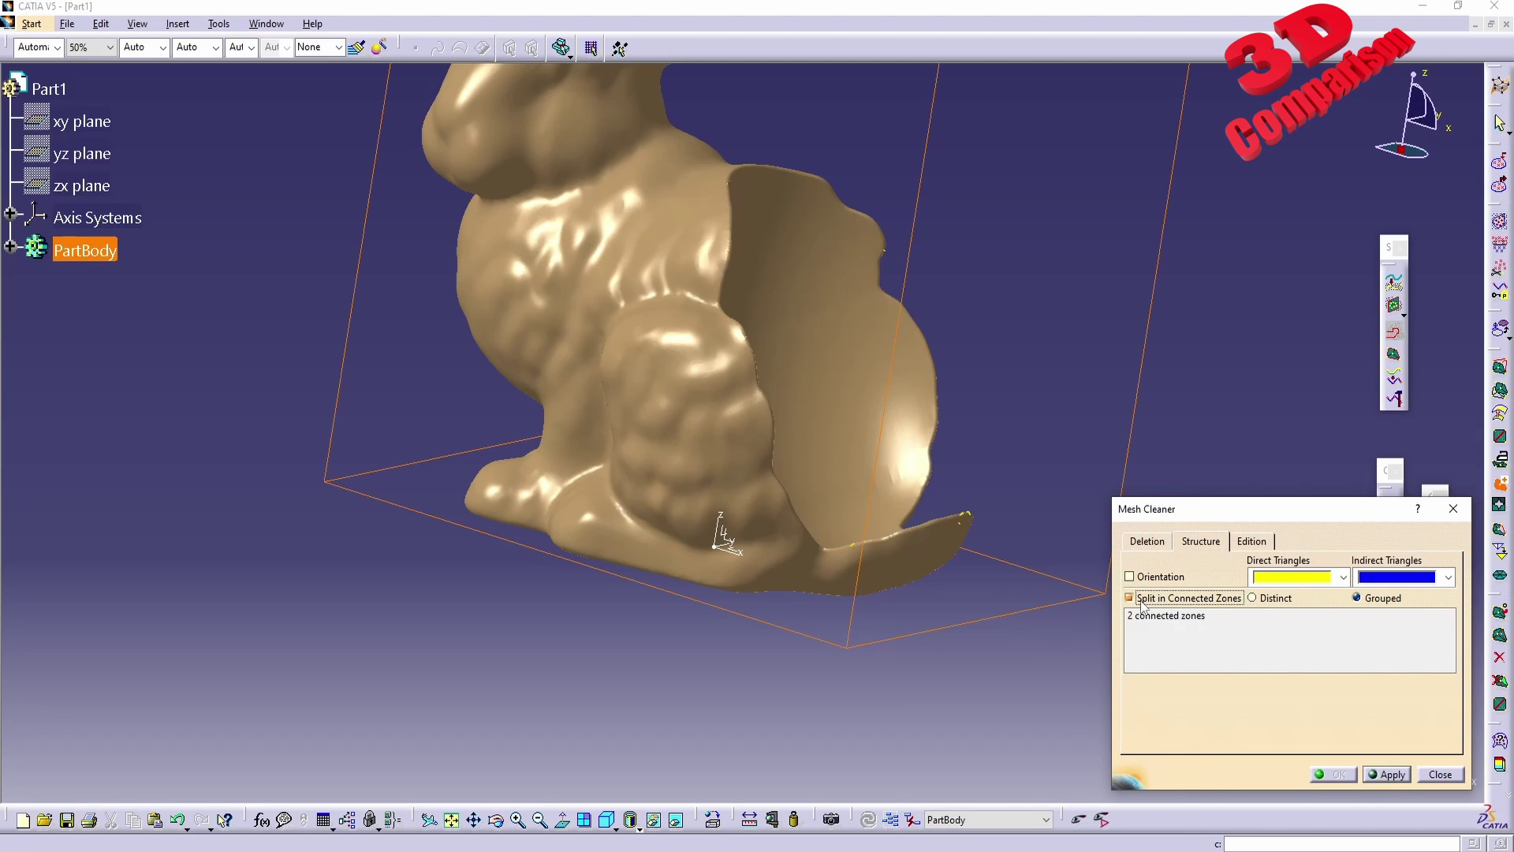
pyautogui.click(1266, 601)
pyautogui.click(1332, 775)
# Hide the original stanfordeasterbunny_cal.45mm.1 mesh and SubMesh.1.
pyautogui.rightClick(90, 282)
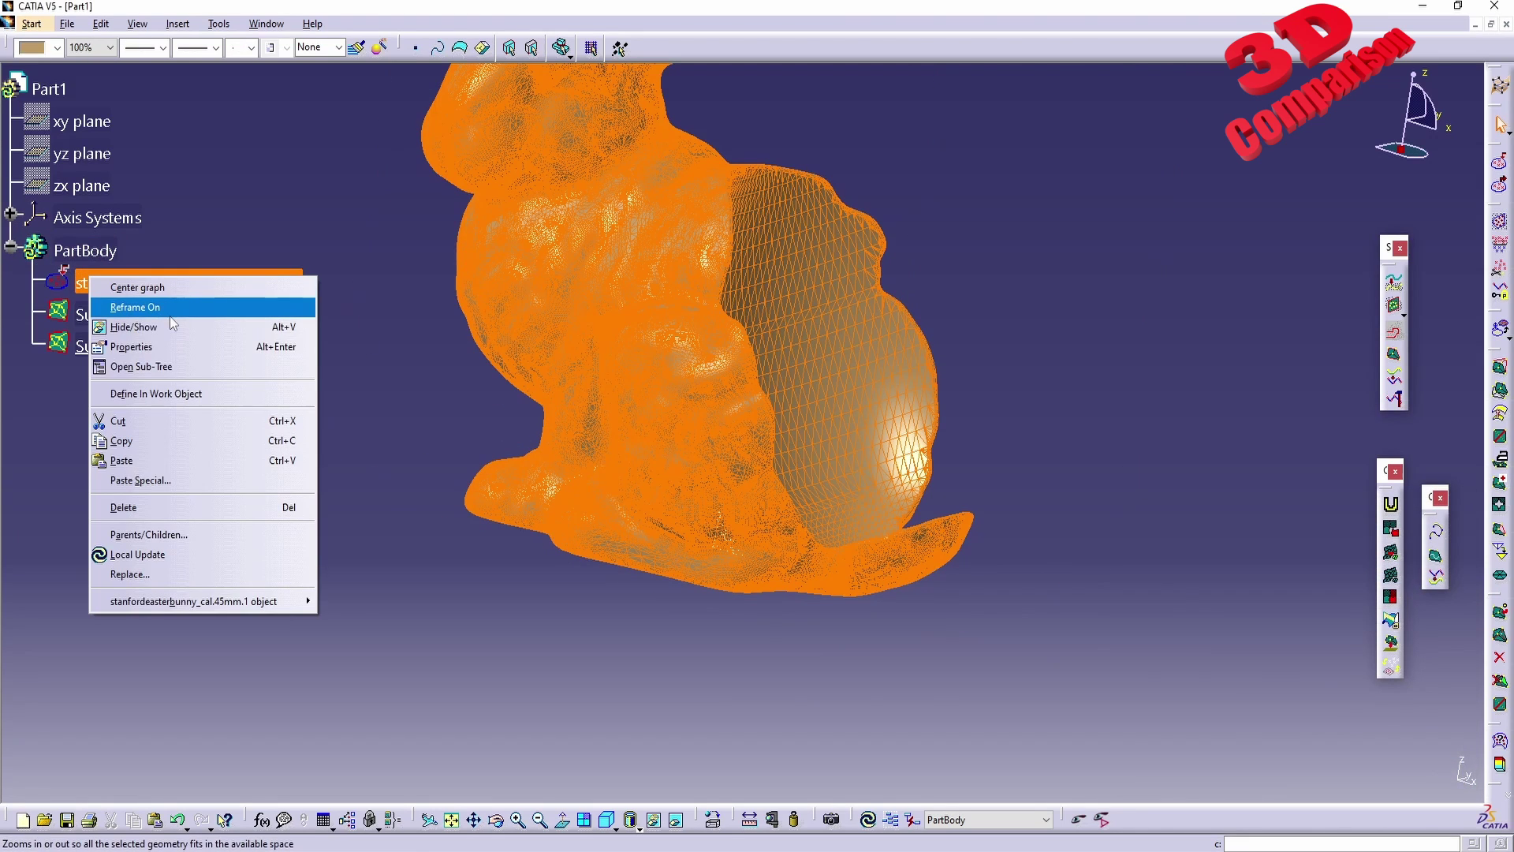
pyautogui.click(165, 326)
pyautogui.click(134, 314)
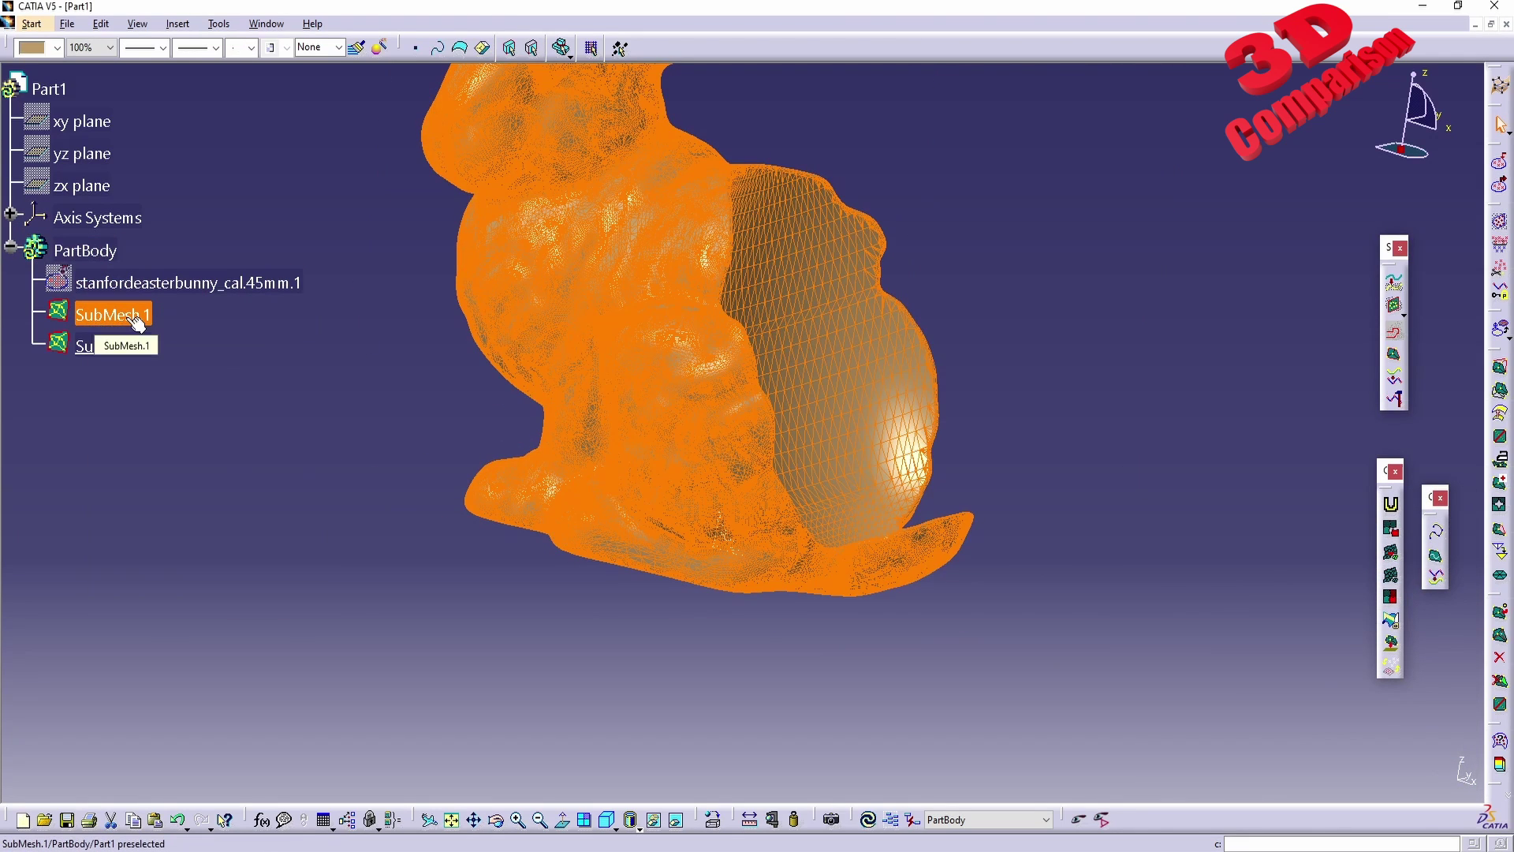
pyautogui.rightClick(127, 317)
pyautogui.click(165, 368)
# Reframe on the small sliver SubMesh.2 and delete it.
pyautogui.click(119, 347)
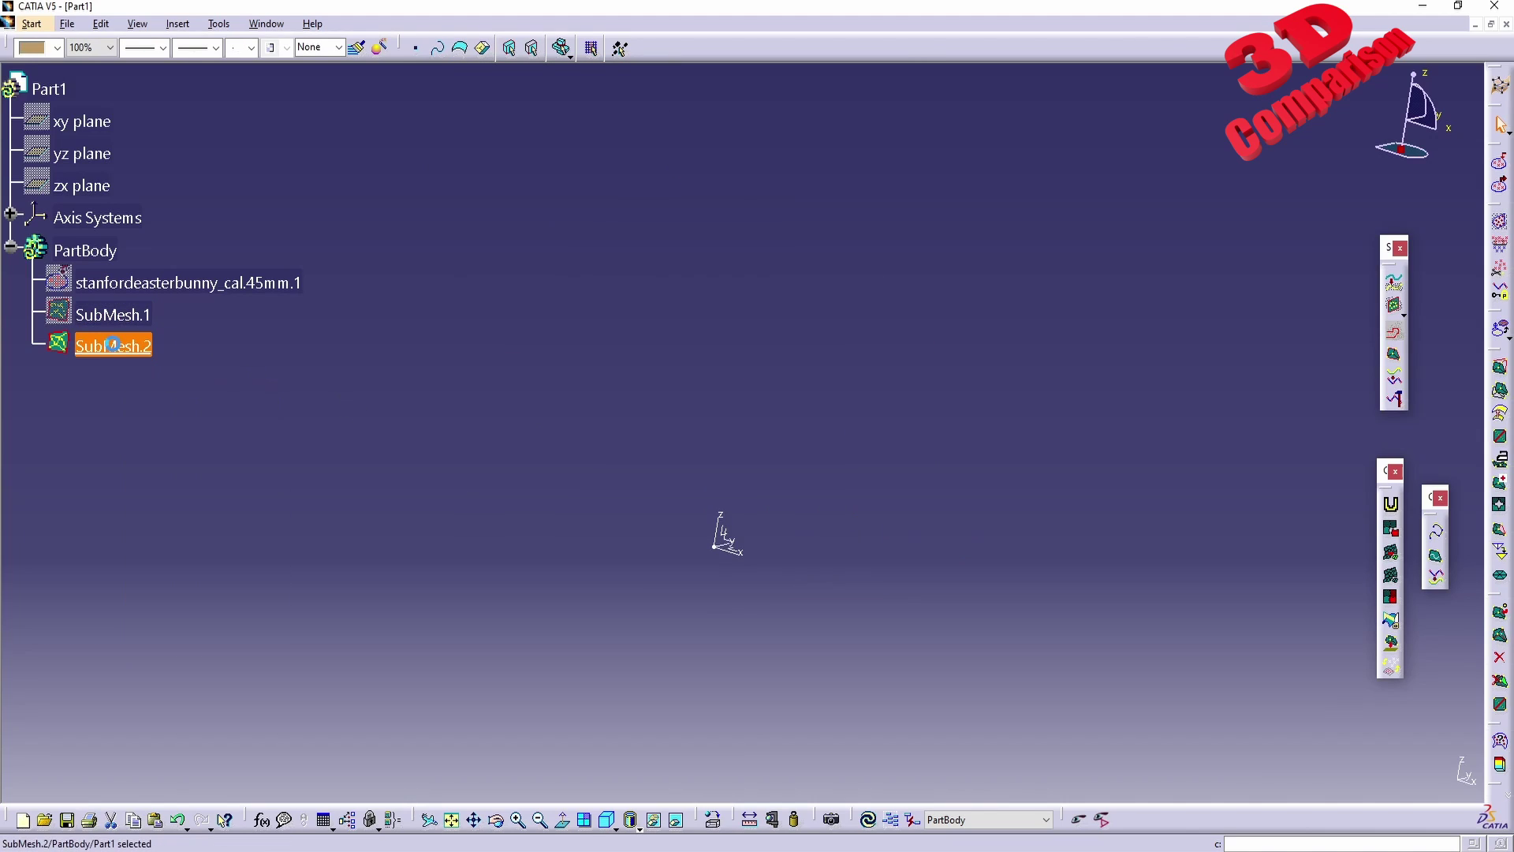
pyautogui.rightClick(139, 349)
pyautogui.click(113, 345)
pyautogui.rightClick(122, 349)
pyautogui.click(205, 382)
pyautogui.keyDown('ctrl'); pyautogui.moveTo(836, 552); pyautogui.dragTo(882, 421, button='middle'); pyautogui.keyUp('ctrl')
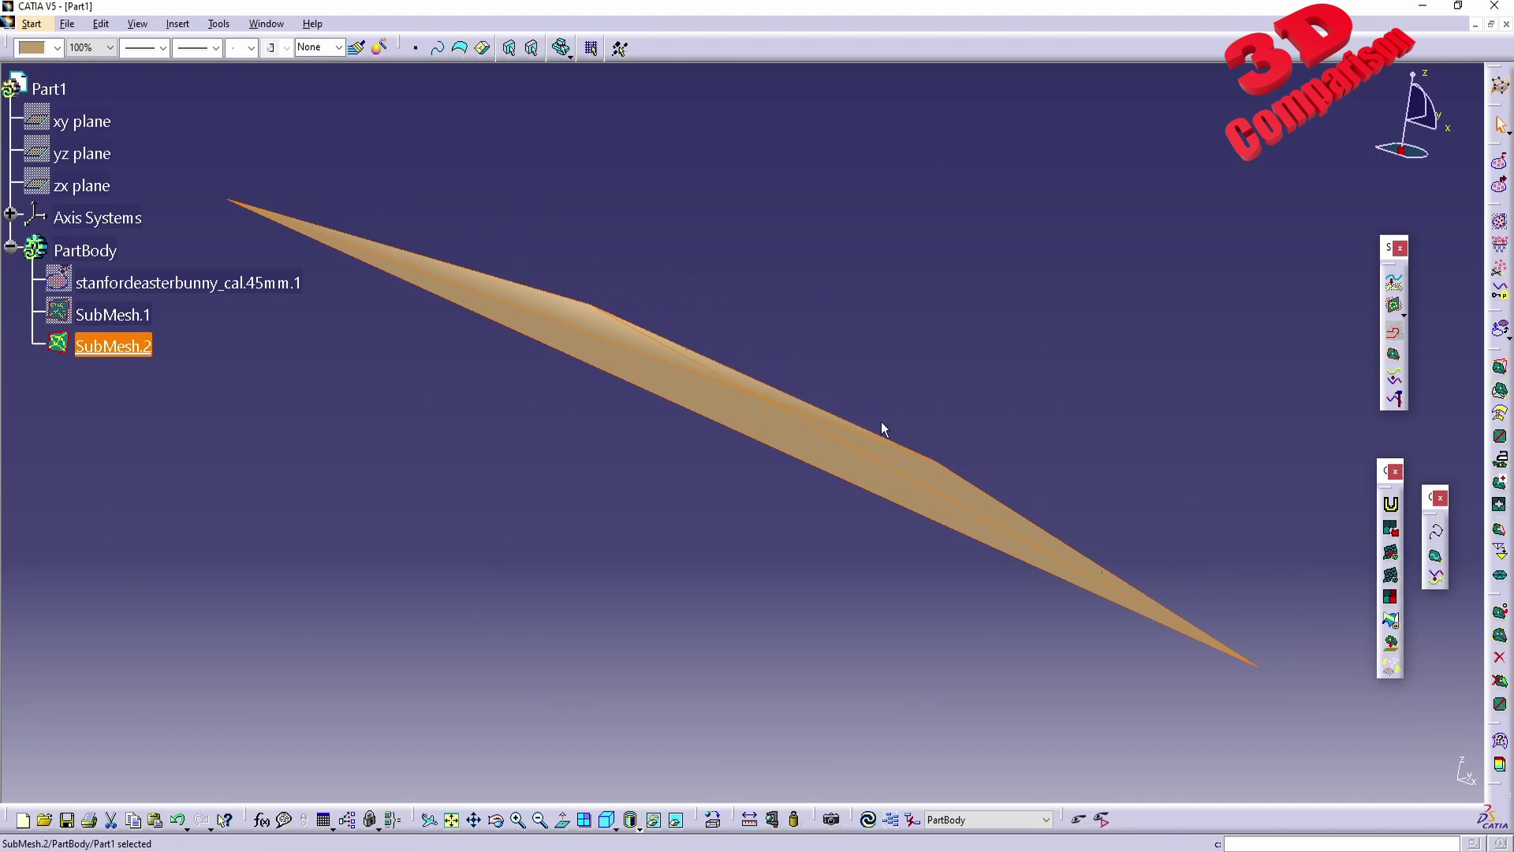
pyautogui.click(870, 477)
pyautogui.press('Delete')
# Show SubMesh.1 again and inspect the triangular gaps along its rim.
pyautogui.rightClick(136, 314)
pyautogui.click(185, 368)
pyautogui.keyDown('ctrl'); pyautogui.moveTo(709, 410); pyautogui.dragTo(744, 726, button='middle'); pyautogui.keyUp('ctrl')
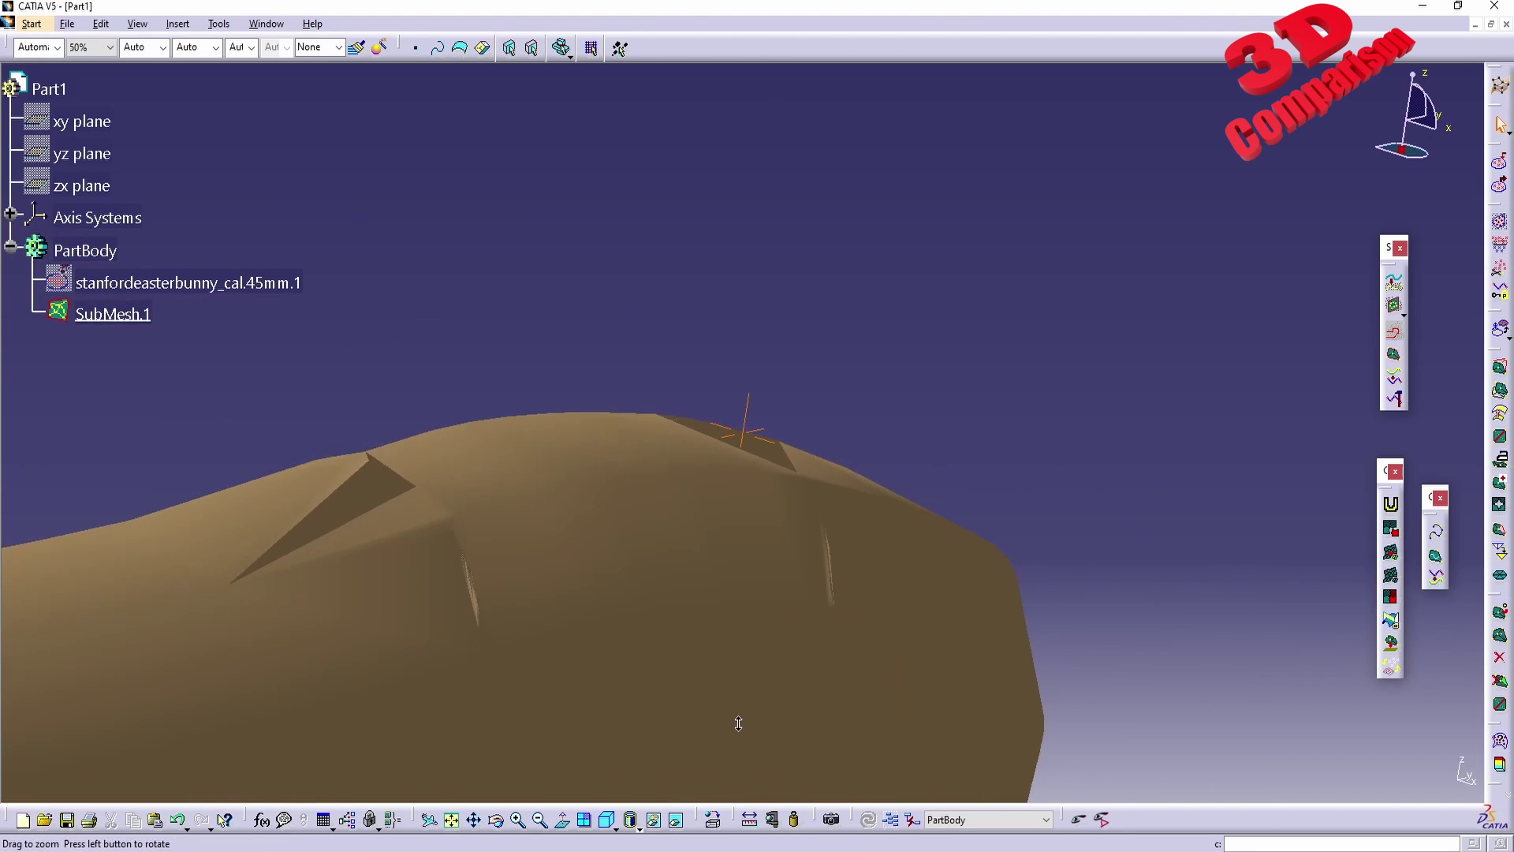
pyautogui.keyDown('ctrl'); pyautogui.moveTo(777, 410); pyautogui.dragTo(911, 521, button='middle'); pyautogui.keyUp('ctrl')
# Check SubMesh.1 for separate connected zones with Mesh Cleaner.
pyautogui.click(1500, 484)
pyautogui.click(842, 429)
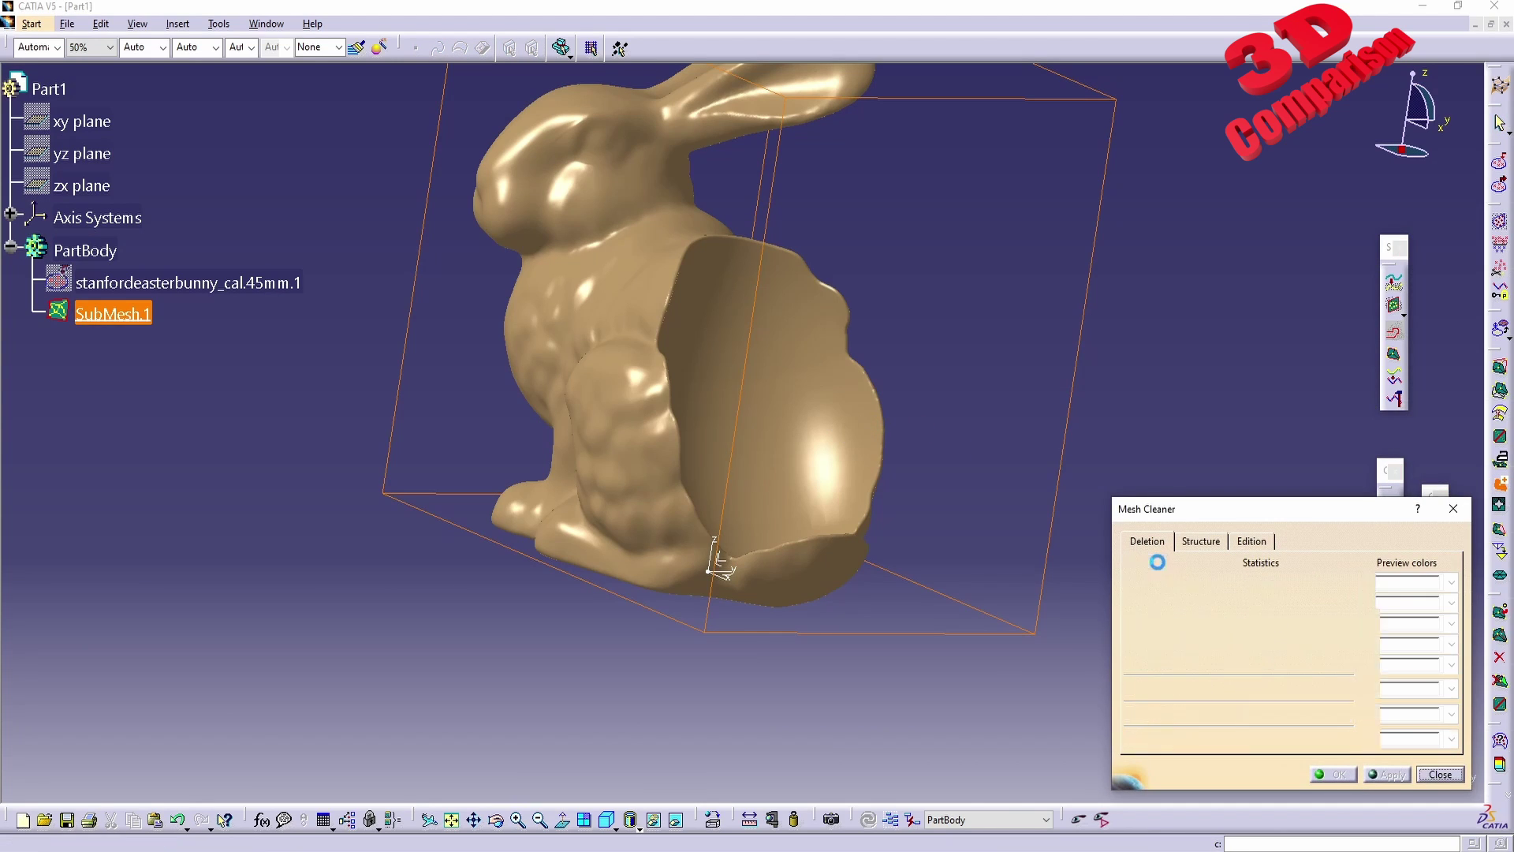
pyautogui.click(1200, 541)
pyautogui.click(1130, 597)
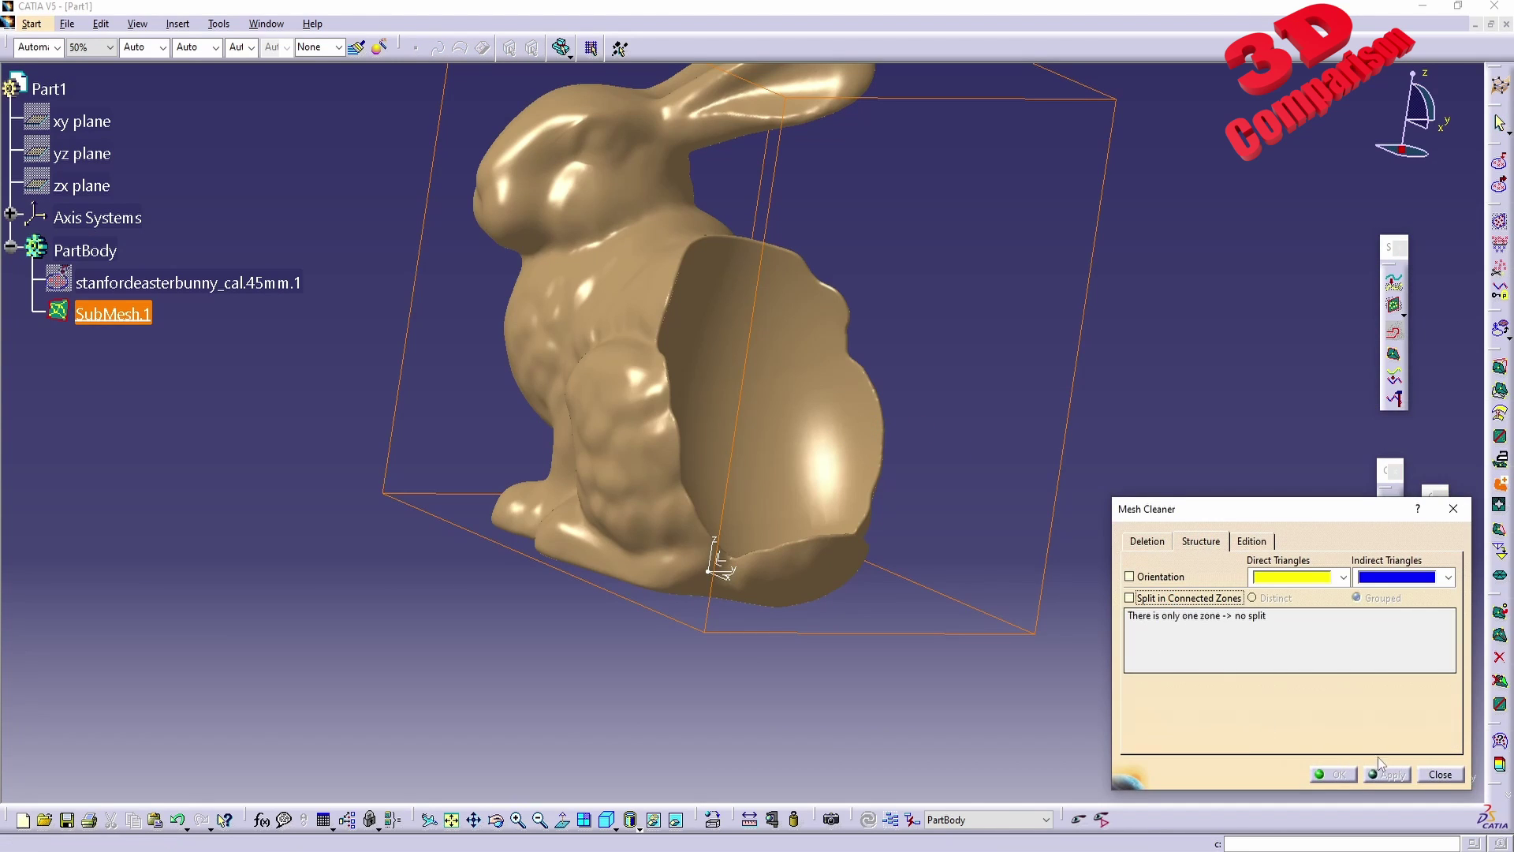
pyautogui.click(1440, 774)
# Fill the holes up to 5 mm along the rim of SubMesh.1 with Fill Holes.
pyautogui.click(1499, 504)
pyautogui.click(828, 536)
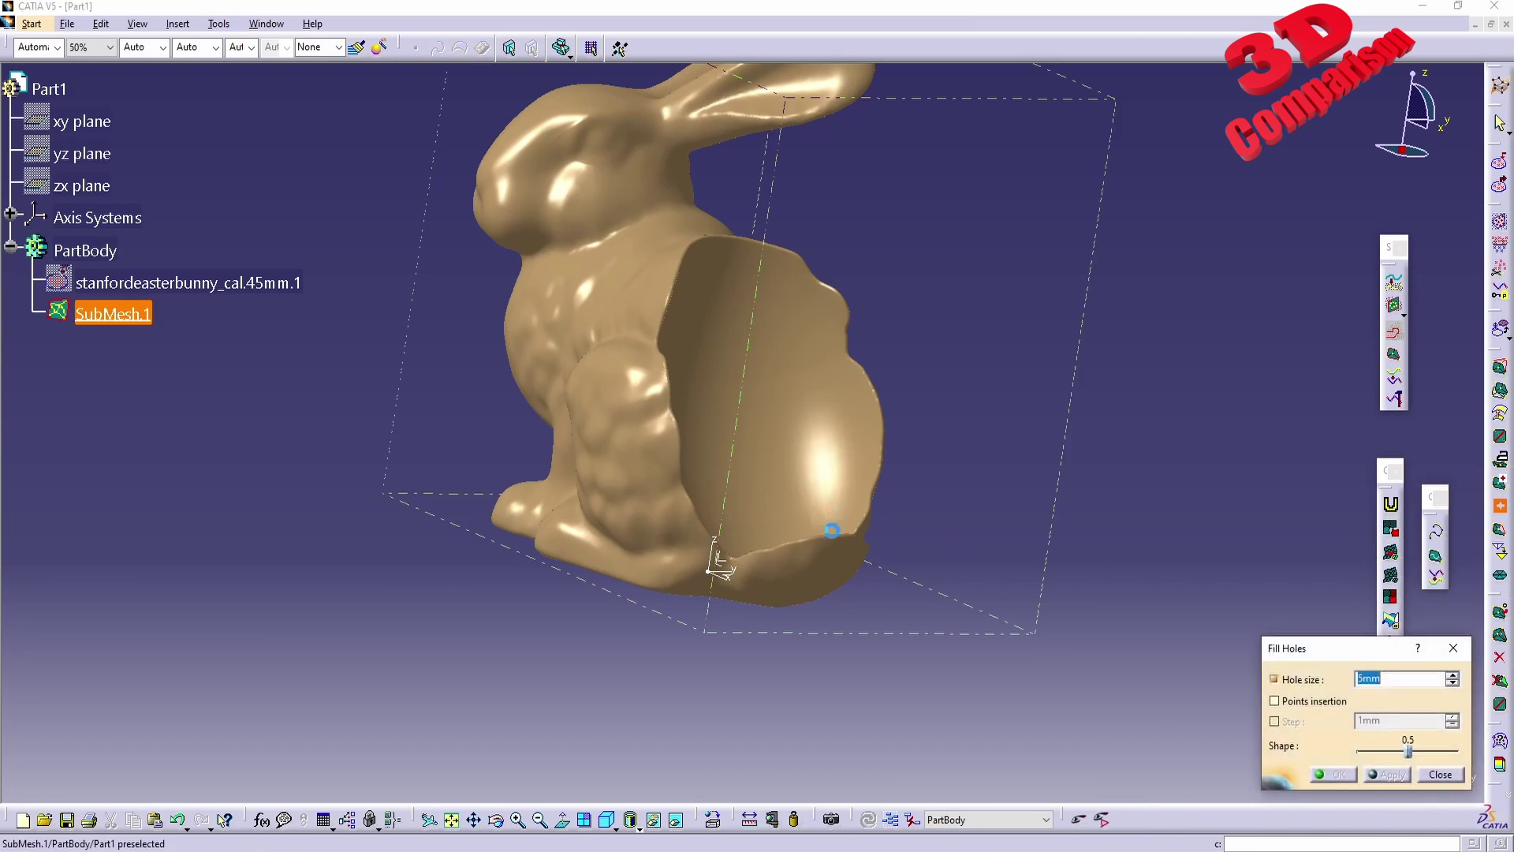
pyautogui.moveTo(868, 600); pyautogui.dragTo(640, 556, button='middle')
pyautogui.moveTo(741, 516); pyautogui.dragTo(814, 554, button='middle')
pyautogui.moveTo(785, 347); pyautogui.dragTo(839, 538, button='middle')
pyautogui.click(1392, 775)
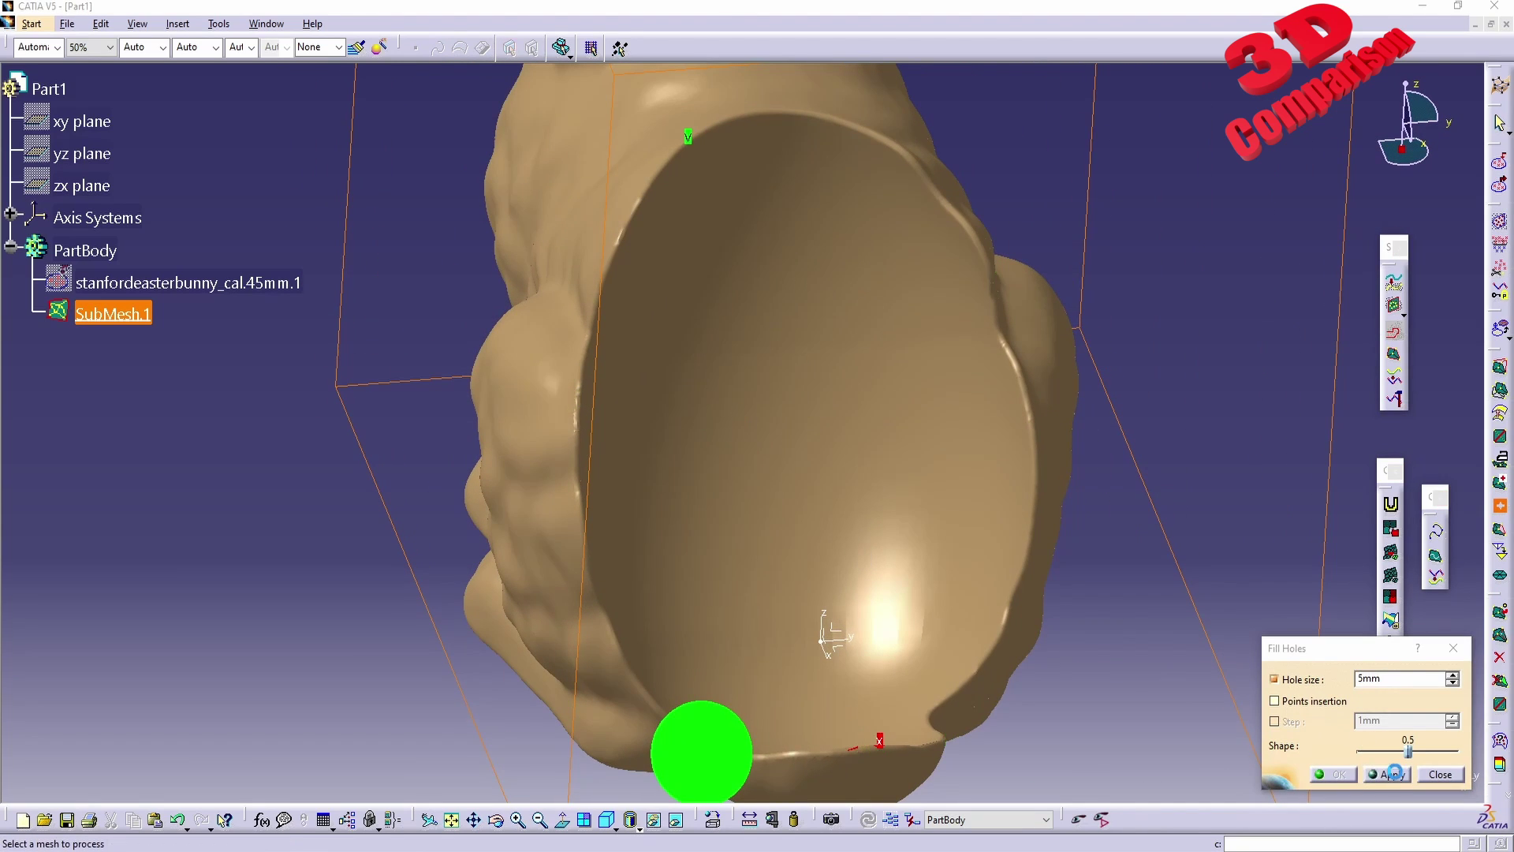
pyautogui.click(821, 467)
pyautogui.moveTo(978, 716); pyautogui.dragTo(821, 542, button='middle')
pyautogui.click(1323, 770)
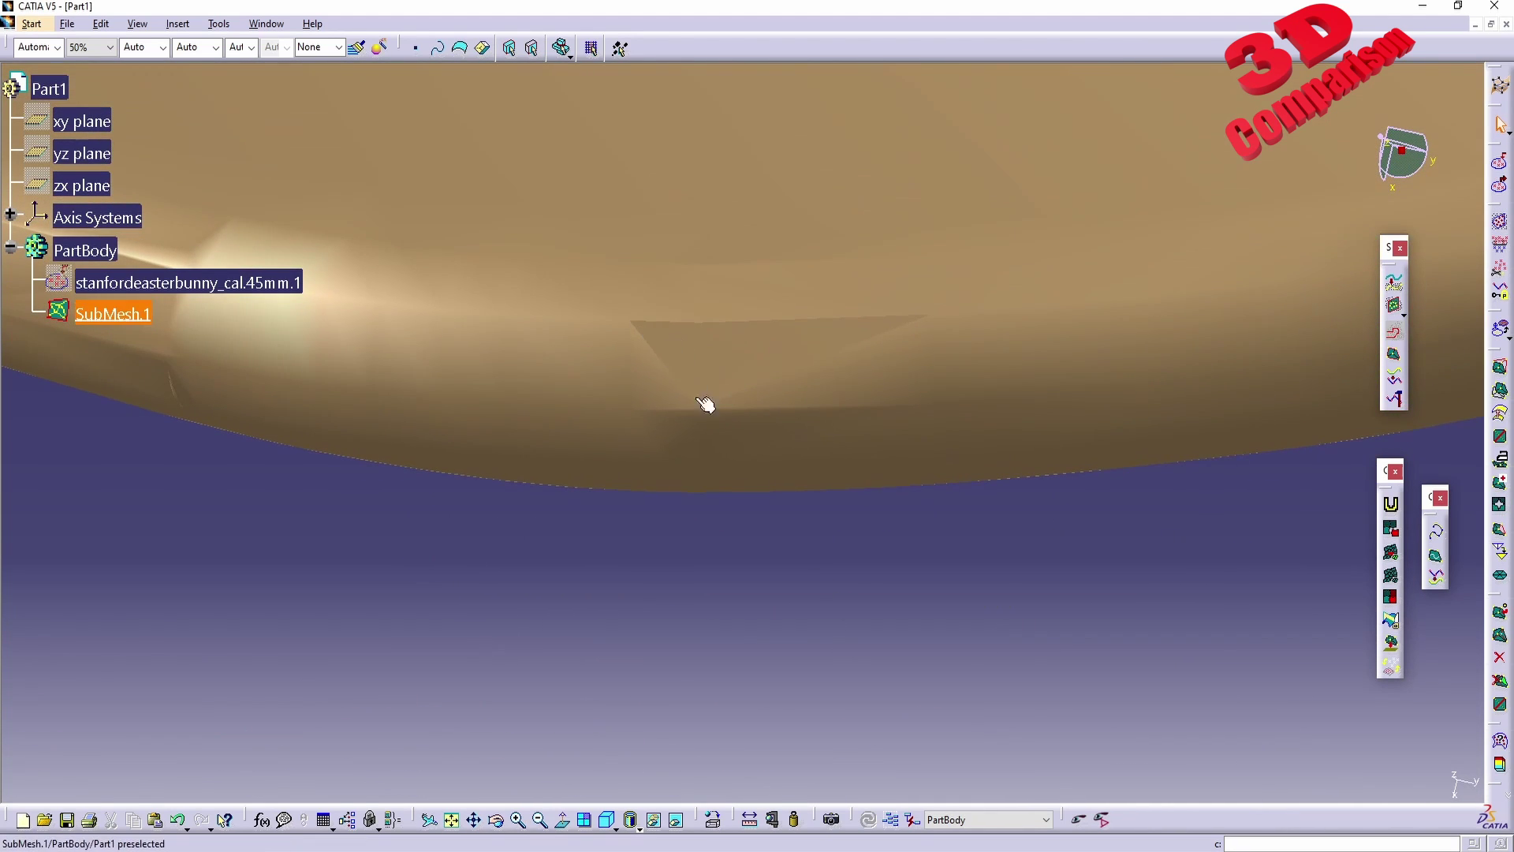
# Inspect the filled rim of SubMesh.1 and recheck its triangle defects and connected zones with Mesh Cleaner.
pyautogui.moveTo(905, 375); pyautogui.dragTo(1290, 558, button='middle')
pyautogui.click(1500, 485)
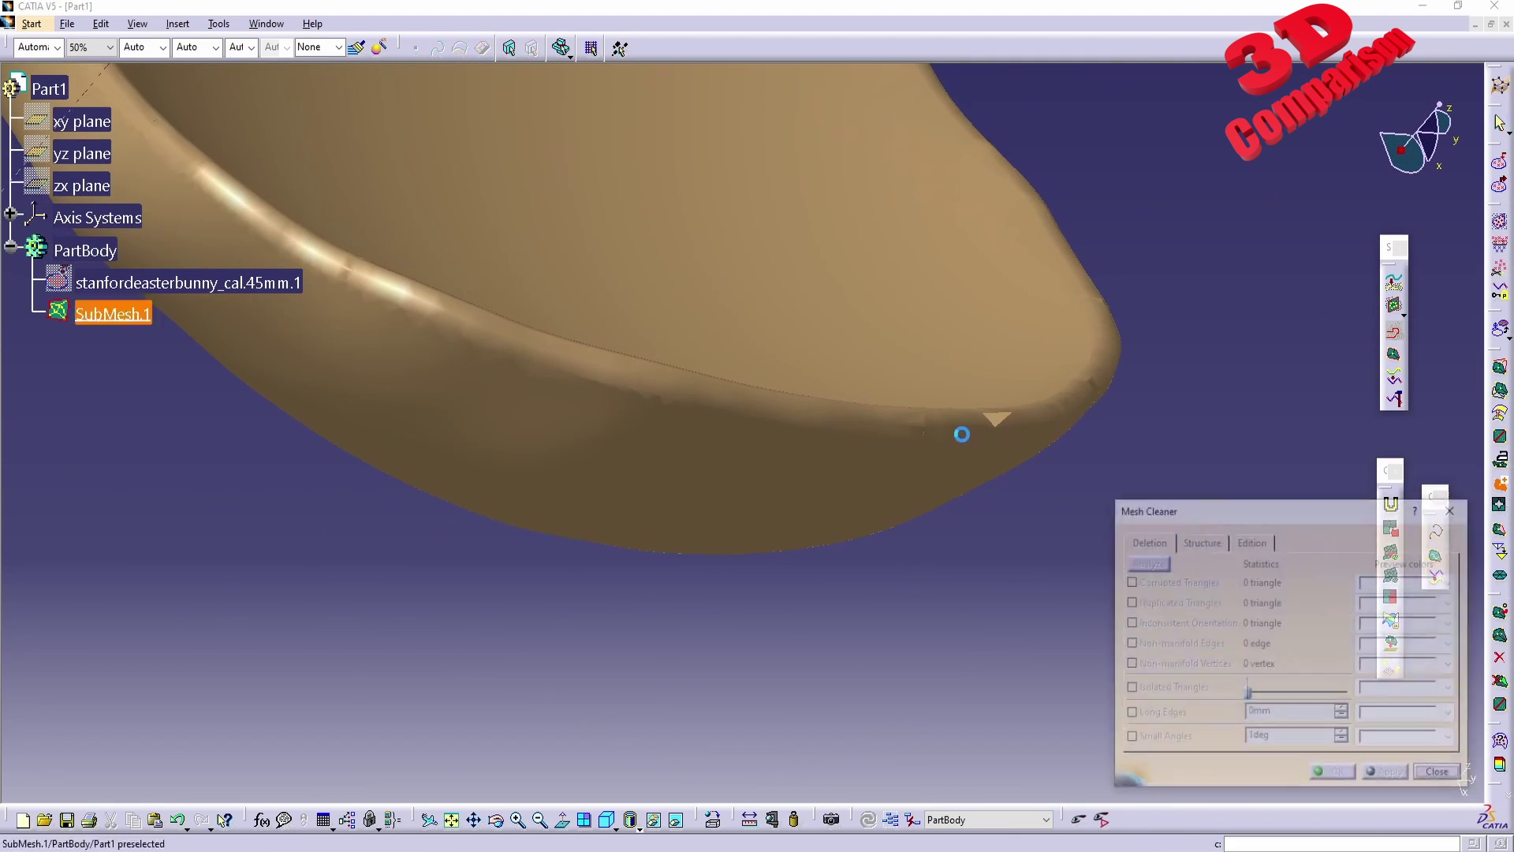
pyautogui.click(1154, 565)
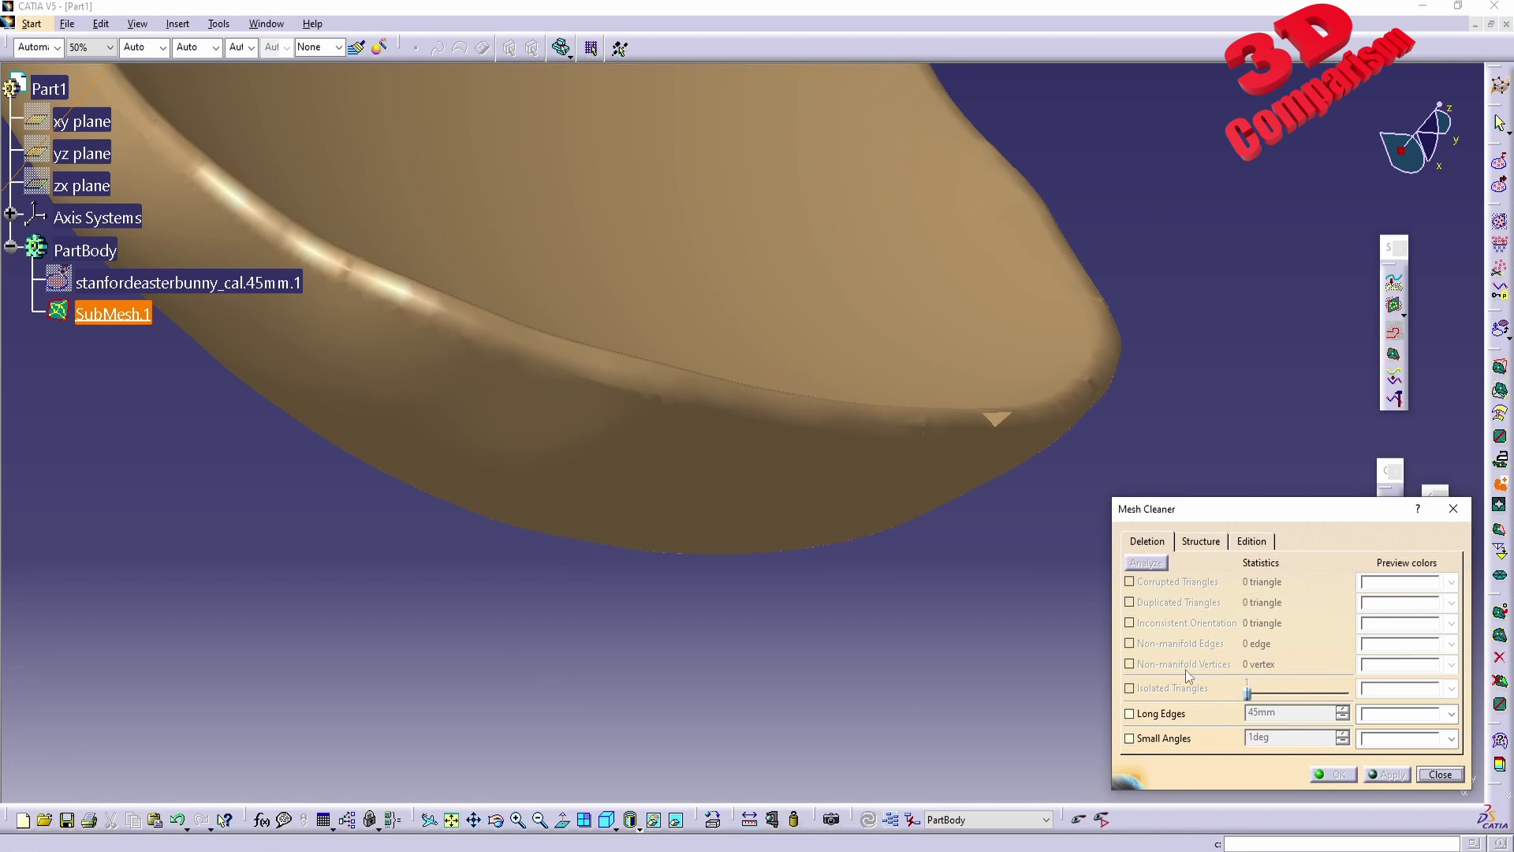
pyautogui.click(1198, 544)
pyautogui.click(1130, 598)
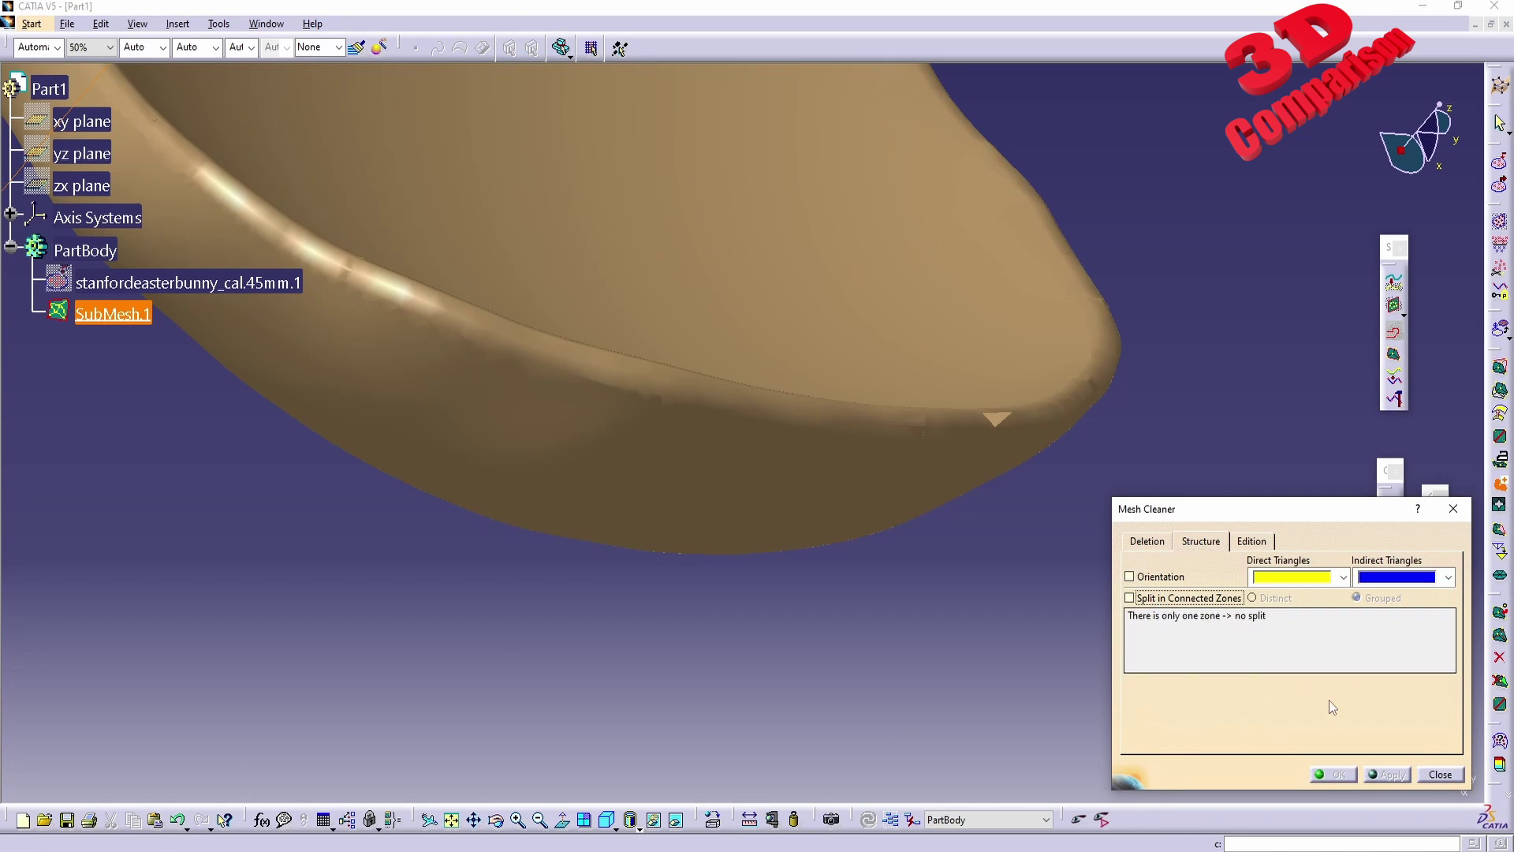
pyautogui.click(1440, 775)
# Fill the remaining triangular hole on the rim of SubMesh.1 using a 2 mm hole size.
pyautogui.click(1500, 507)
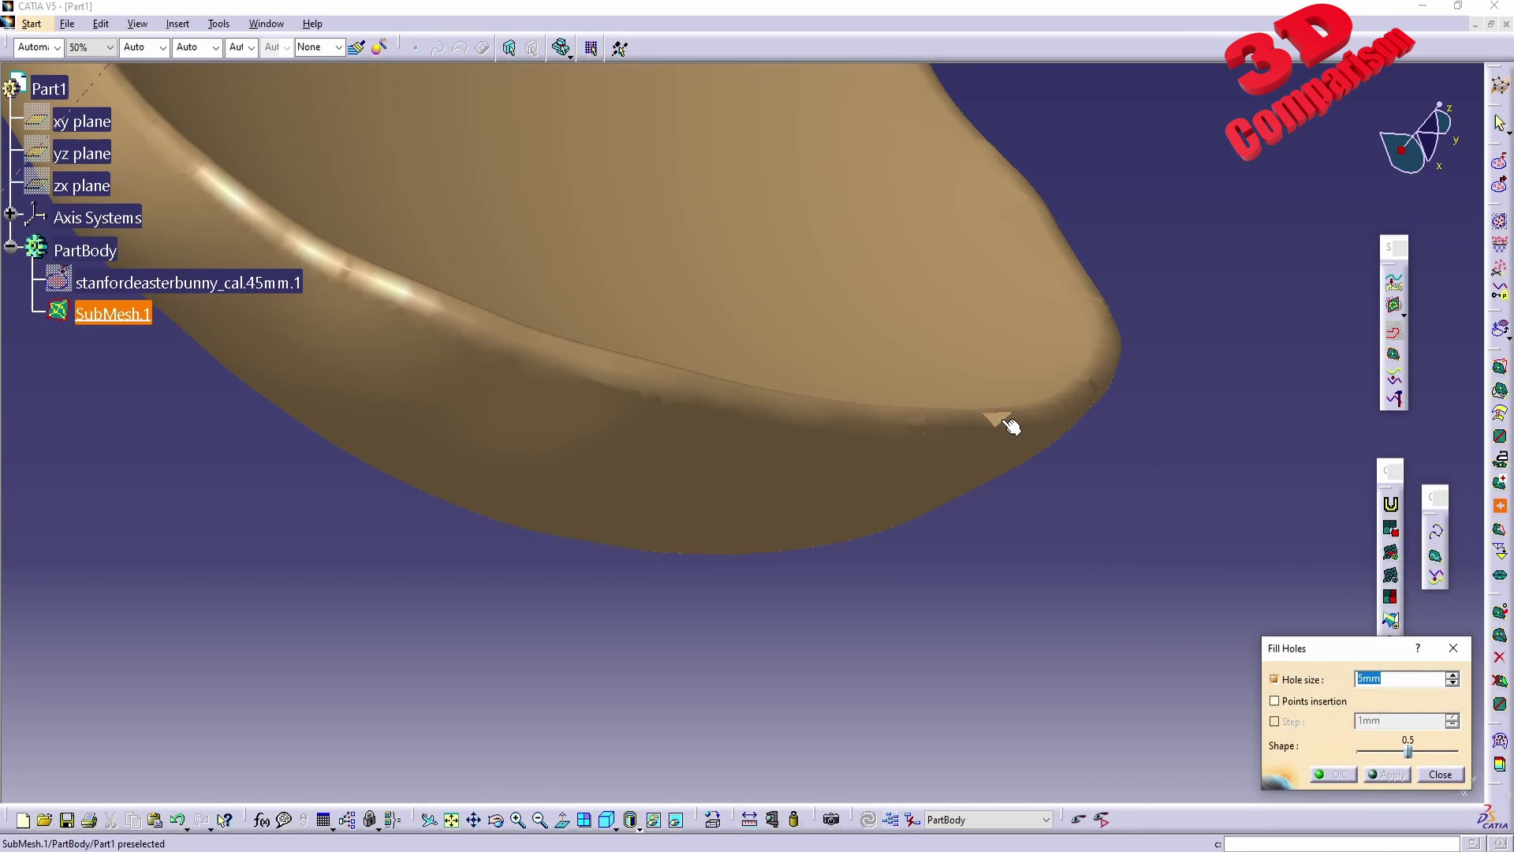
pyautogui.click(1007, 425)
pyautogui.moveTo(1393, 678); pyautogui.dragTo(1132, 671)
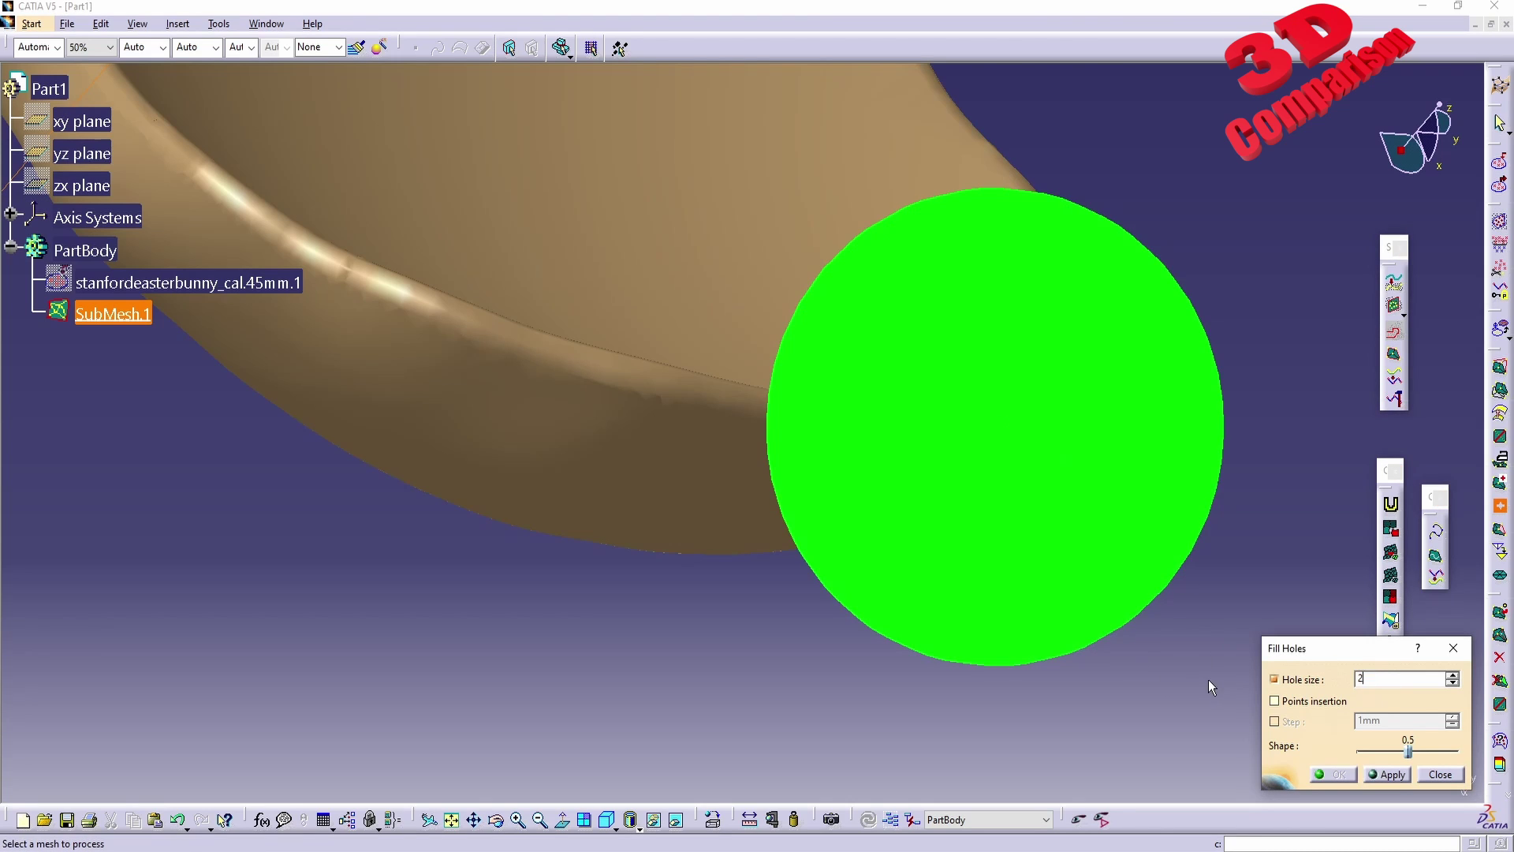
pyautogui.write('2')
pyautogui.press('Tab')
pyautogui.click(842, 427)
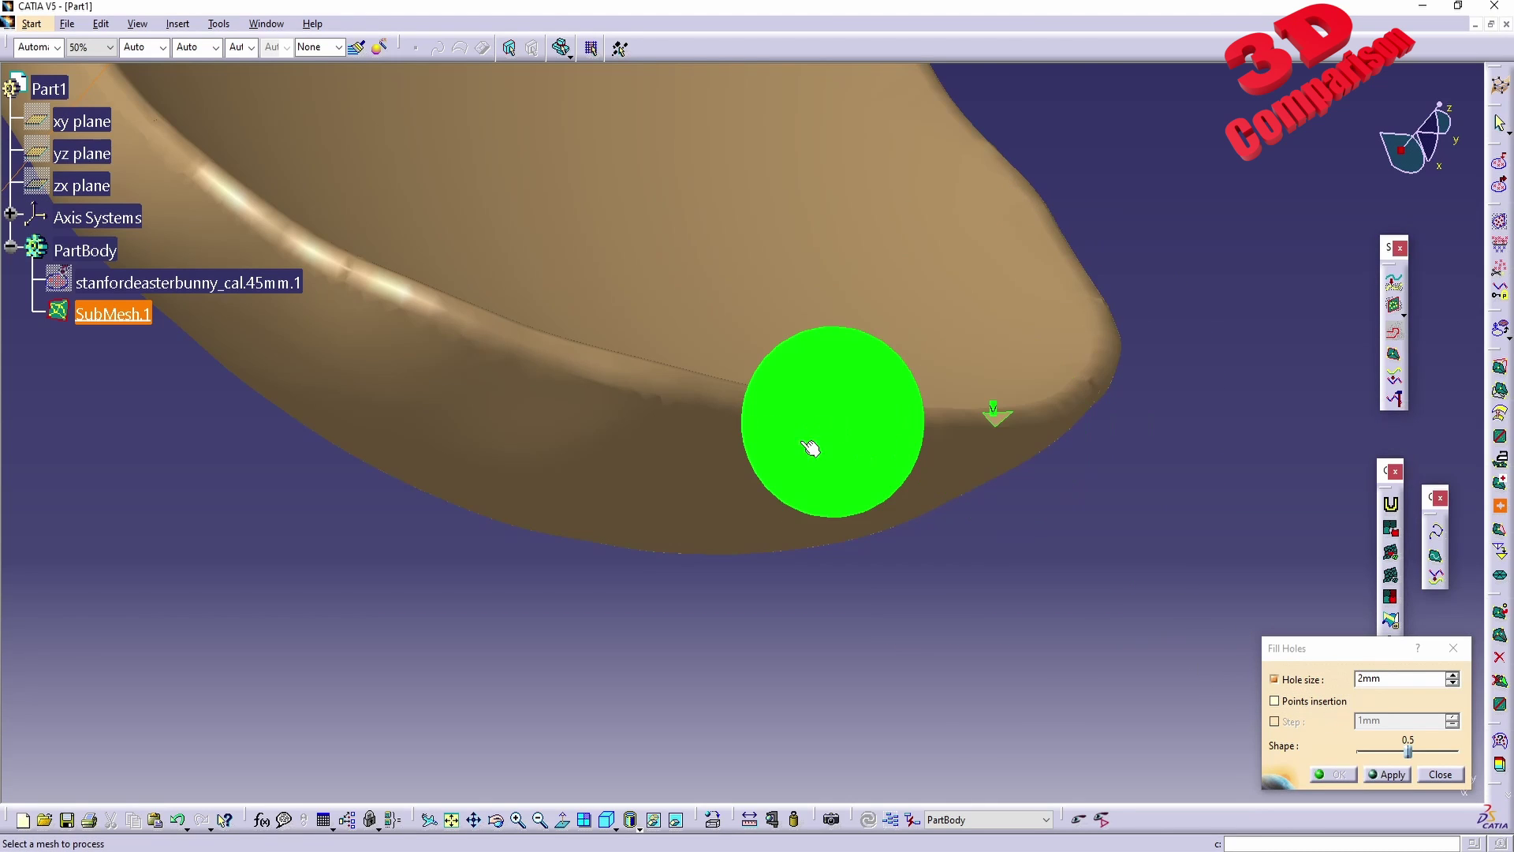
pyautogui.moveTo(801, 303); pyautogui.dragTo(934, 470, button='middle')
pyautogui.click(1395, 776)
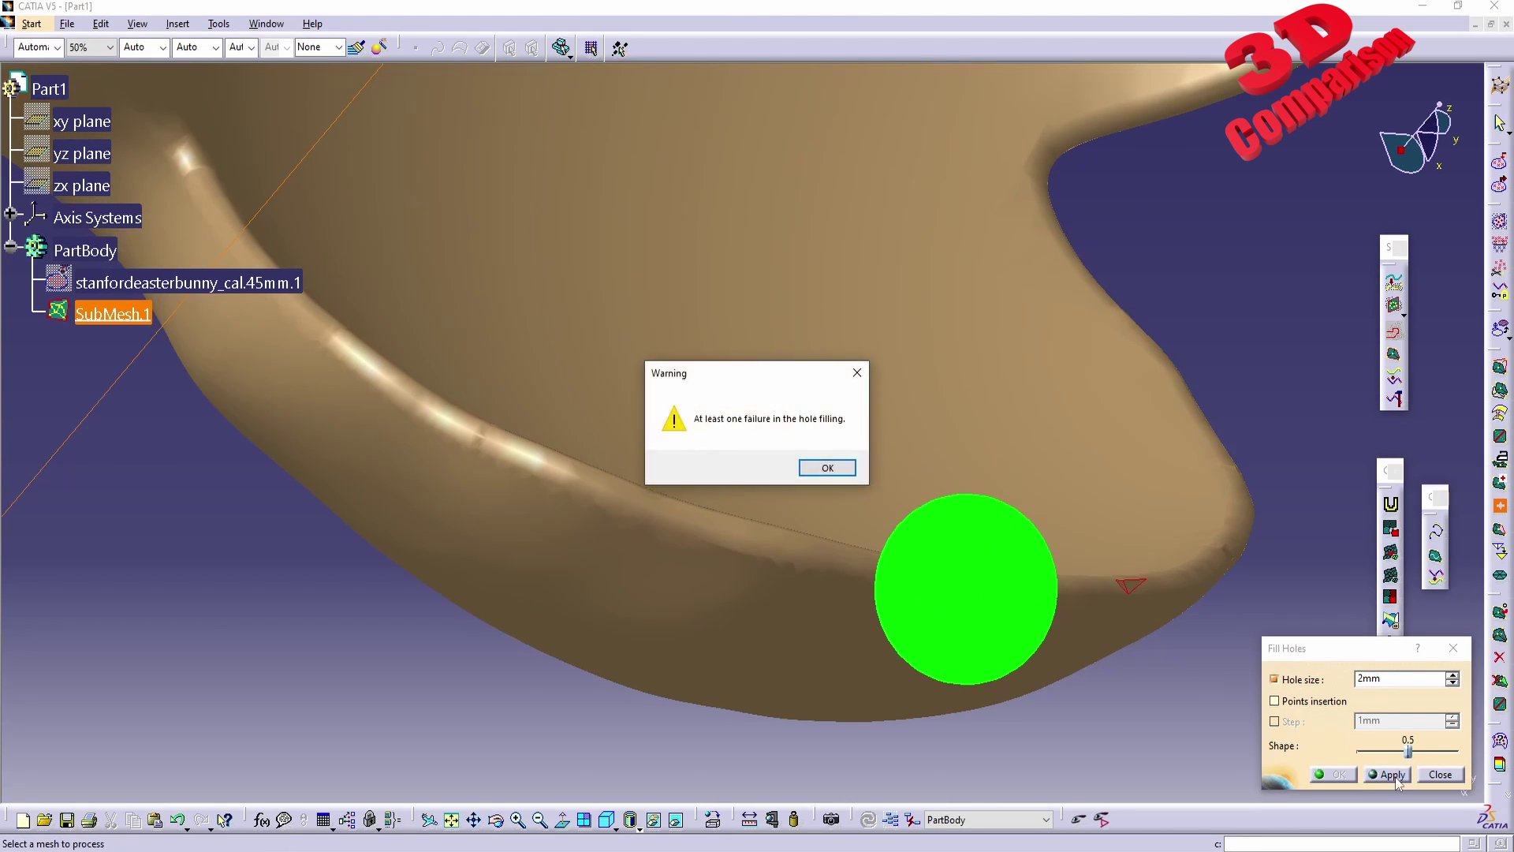
pyautogui.click(850, 471)
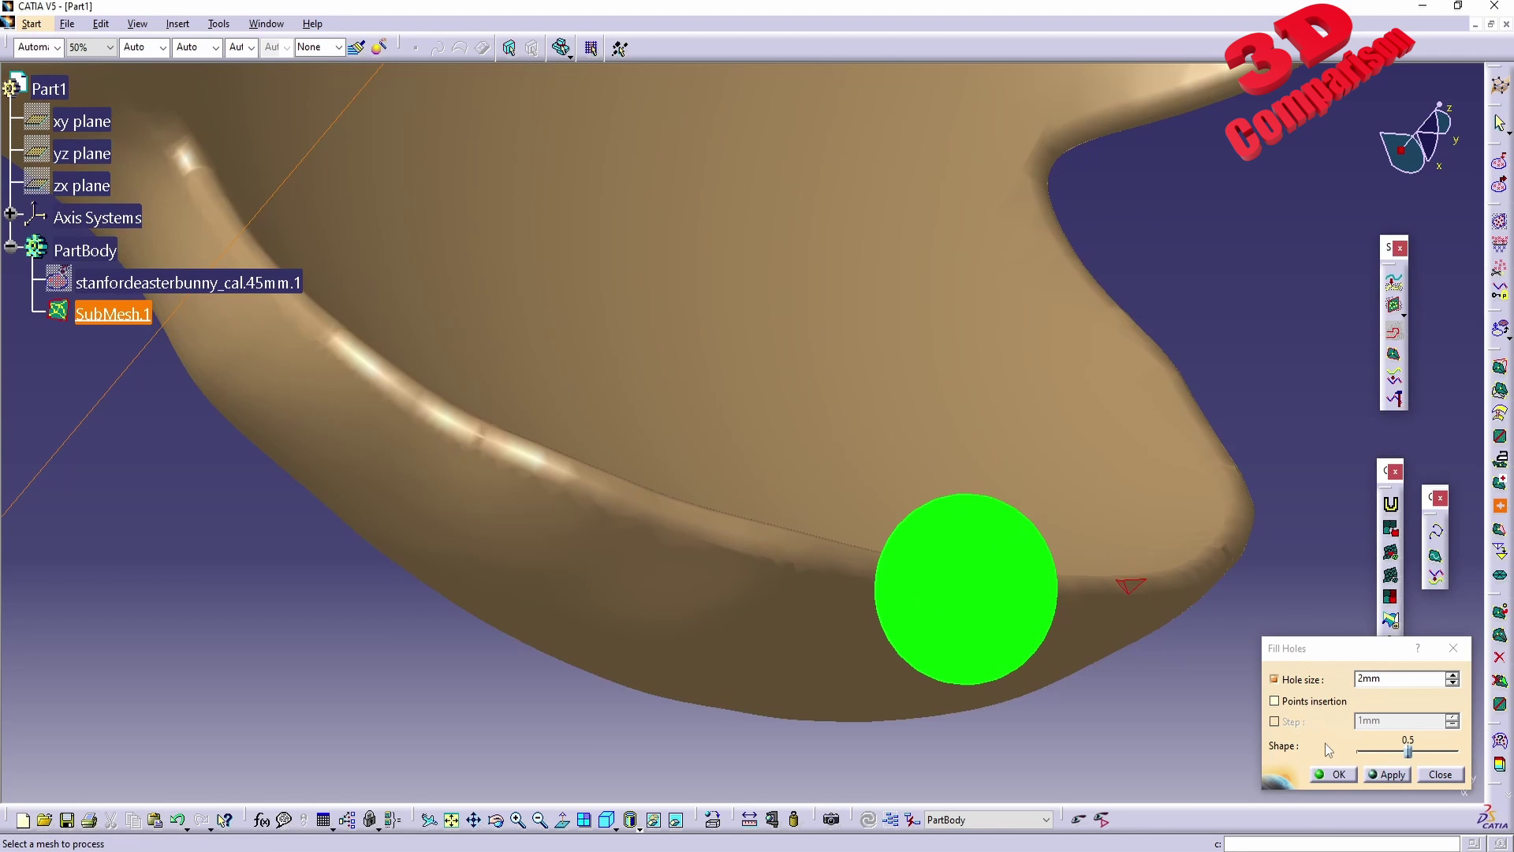
pyautogui.click(1334, 774)
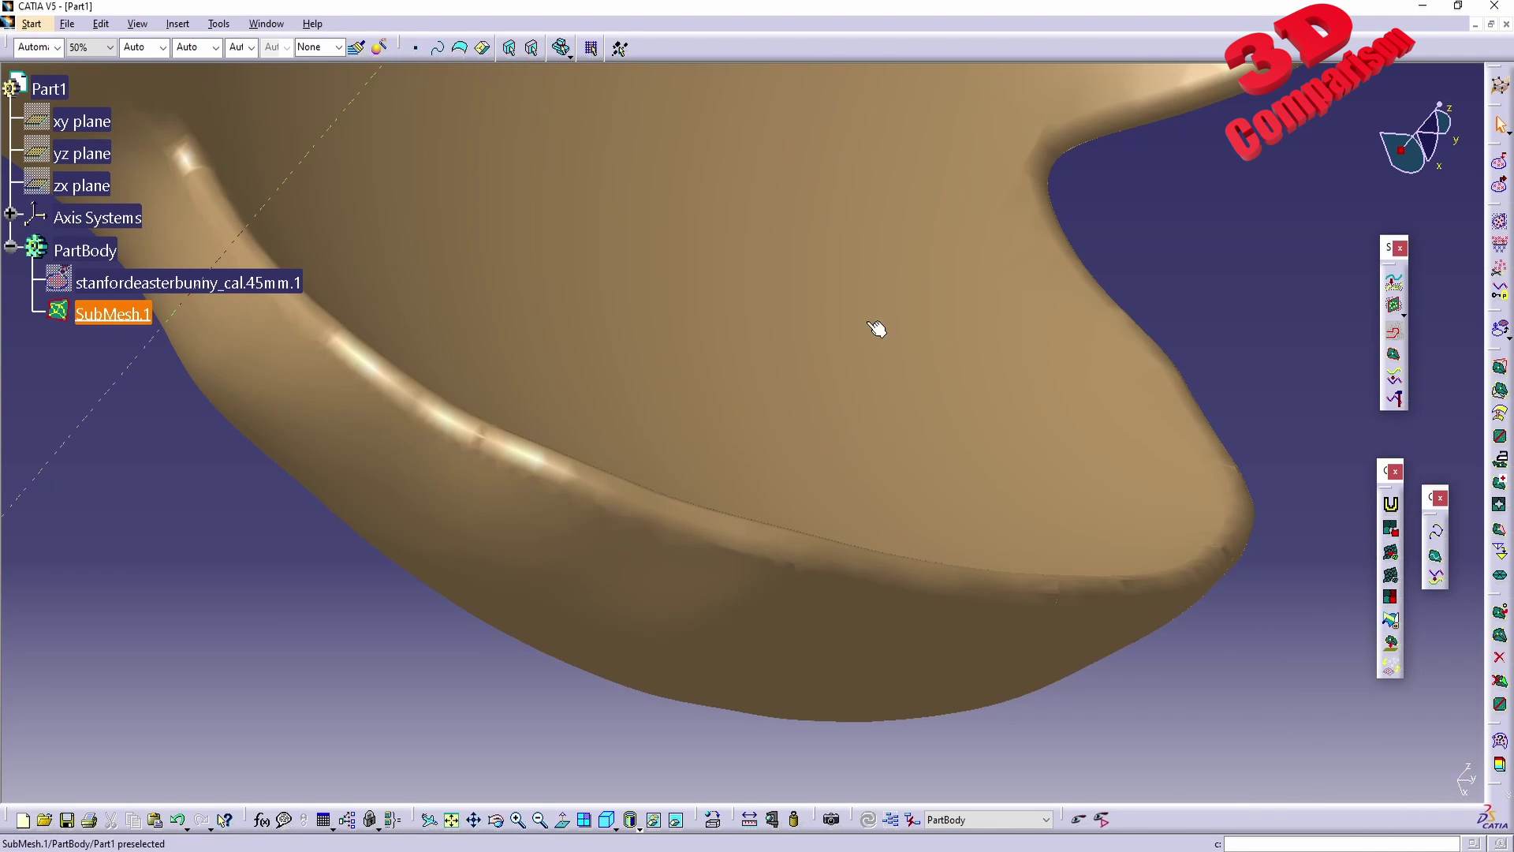
# Verify the repaired SubMesh.1 for deletion defects and connected zones with Mesh Cleaner, viewing the whole bunny.
pyautogui.moveTo(877, 328); pyautogui.dragTo(957, 466, button='middle')
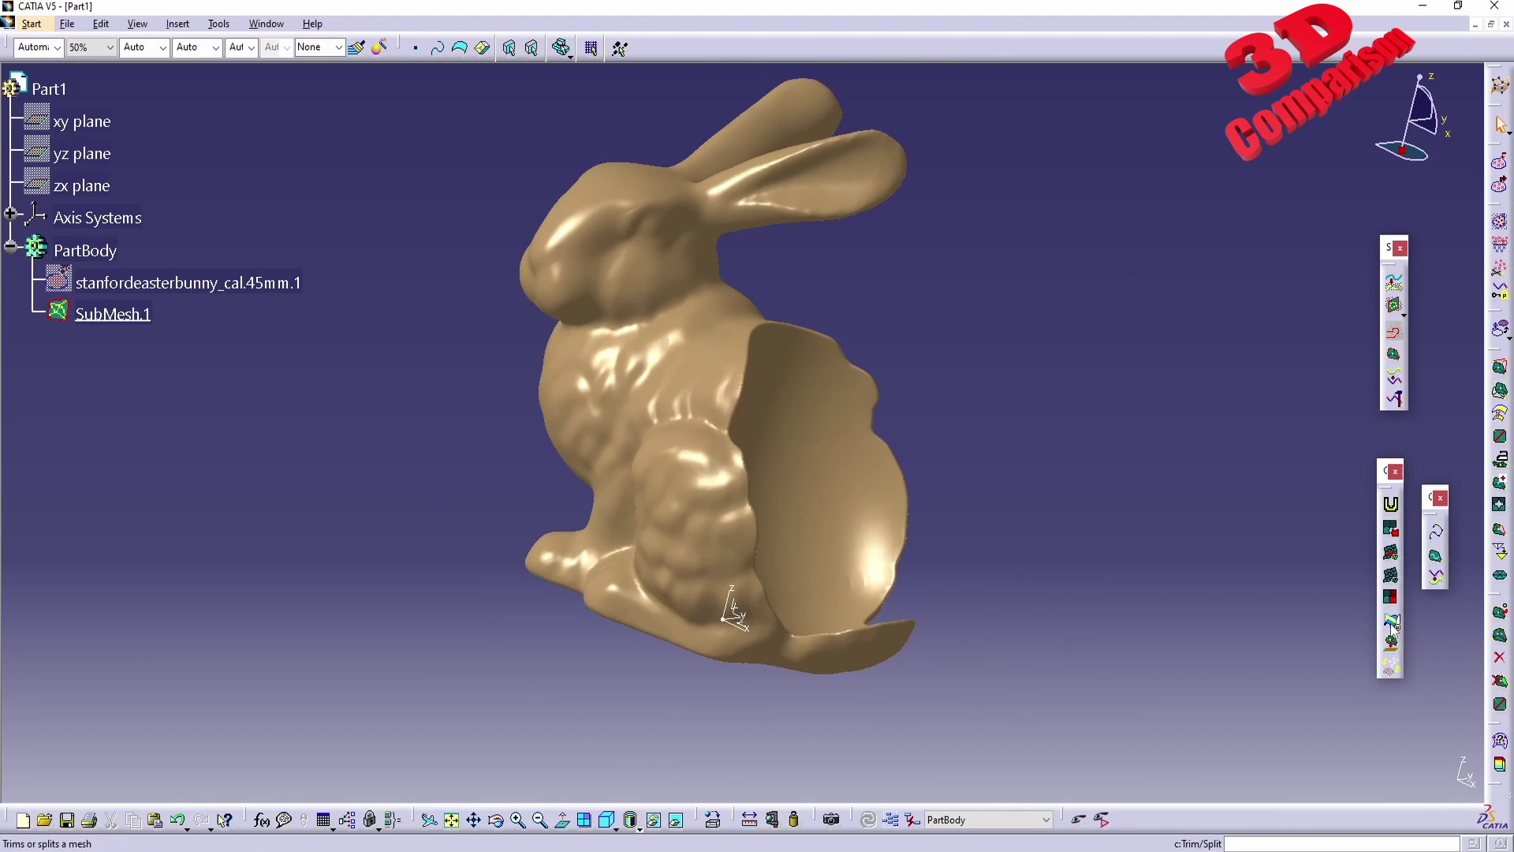
pyautogui.click(1500, 482)
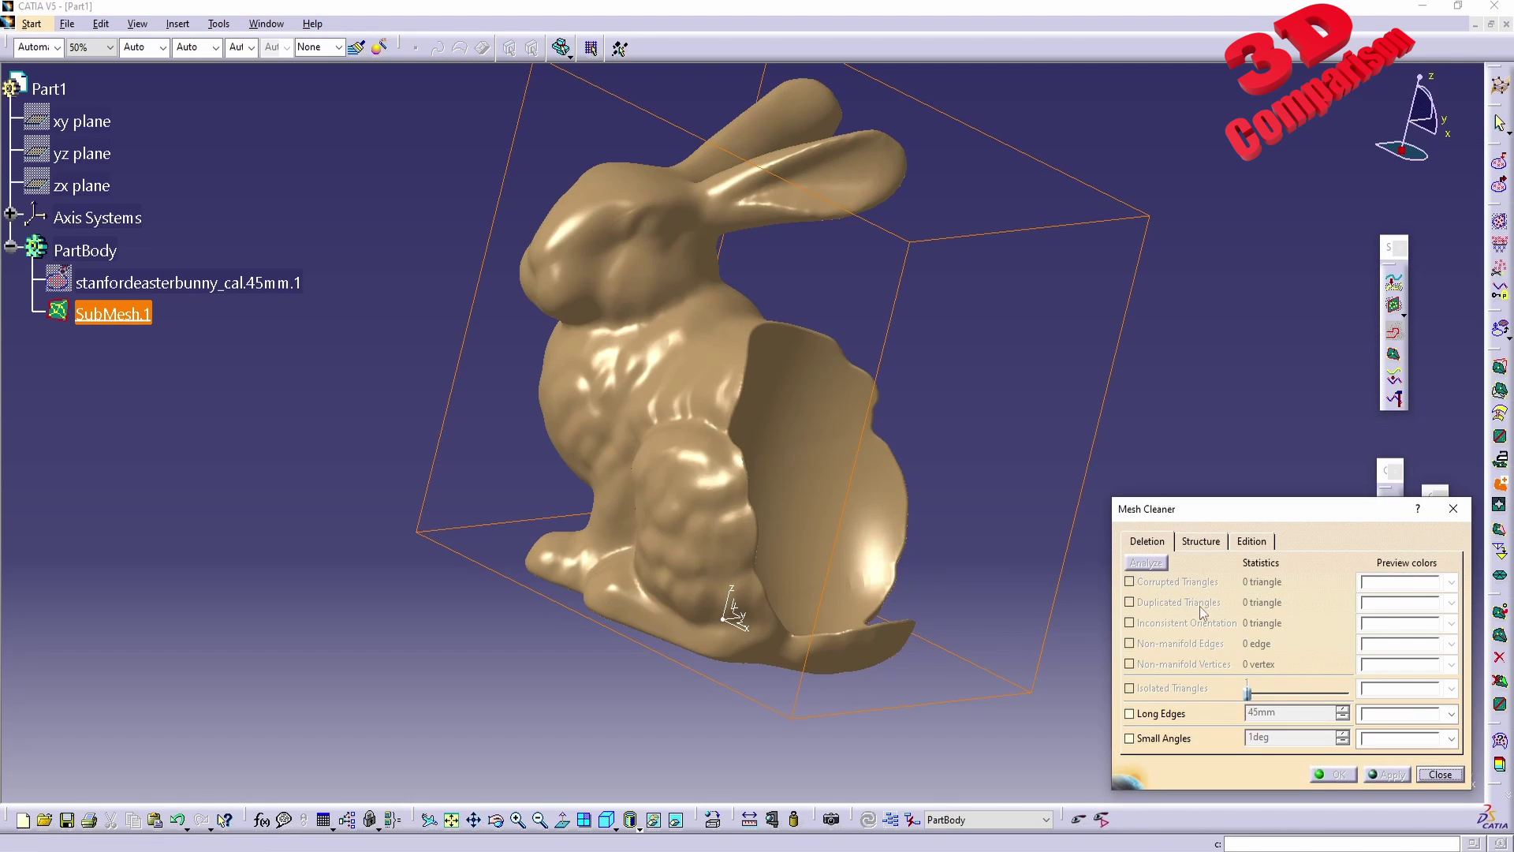
pyautogui.click(1201, 541)
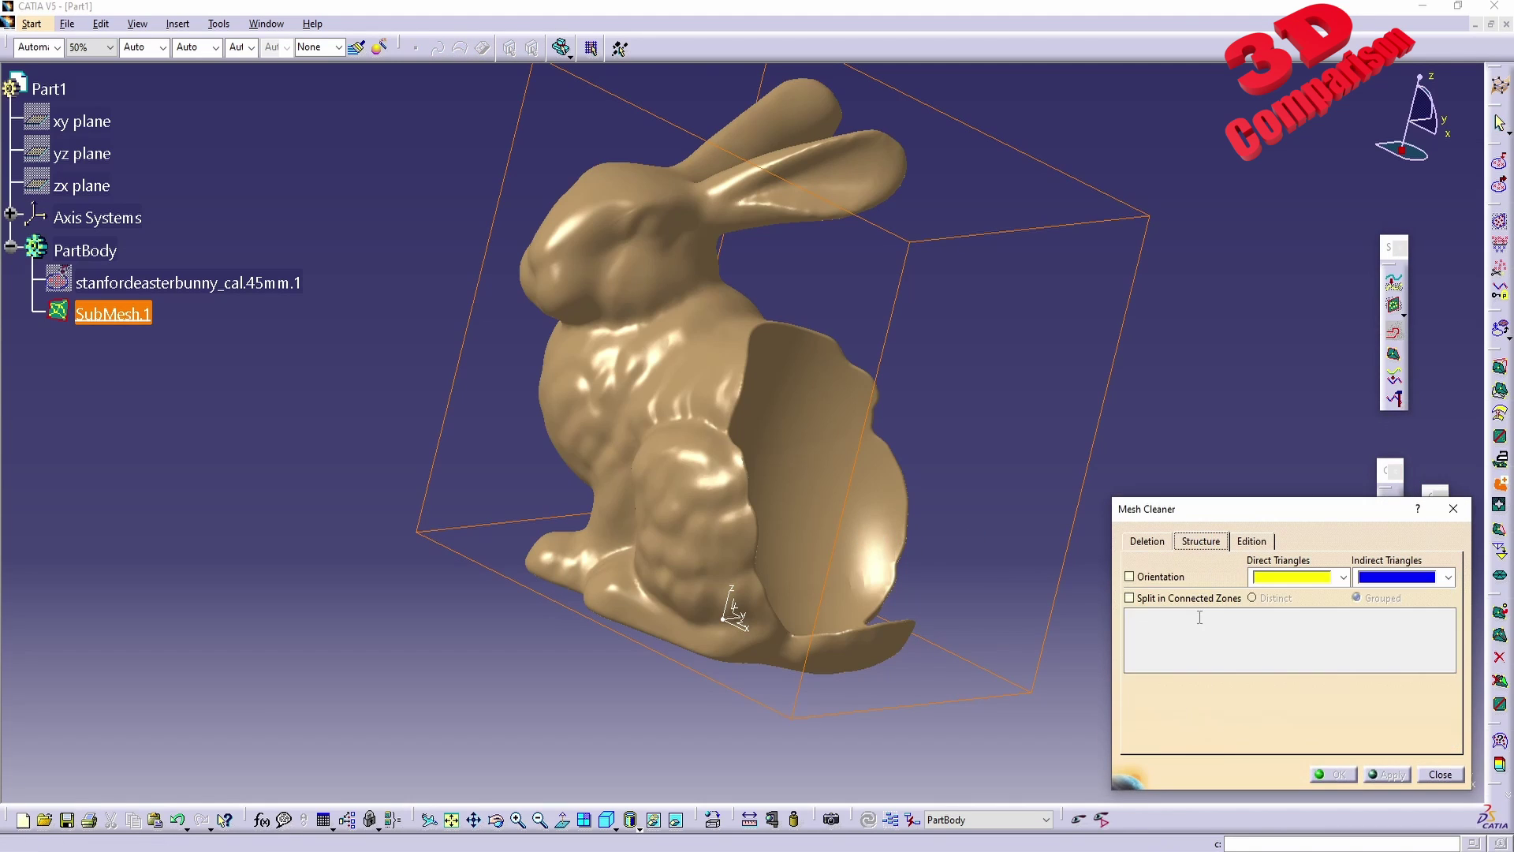
pyautogui.click(1440, 774)
pyautogui.moveTo(1071, 551); pyautogui.dragTo(892, 504, button='middle')
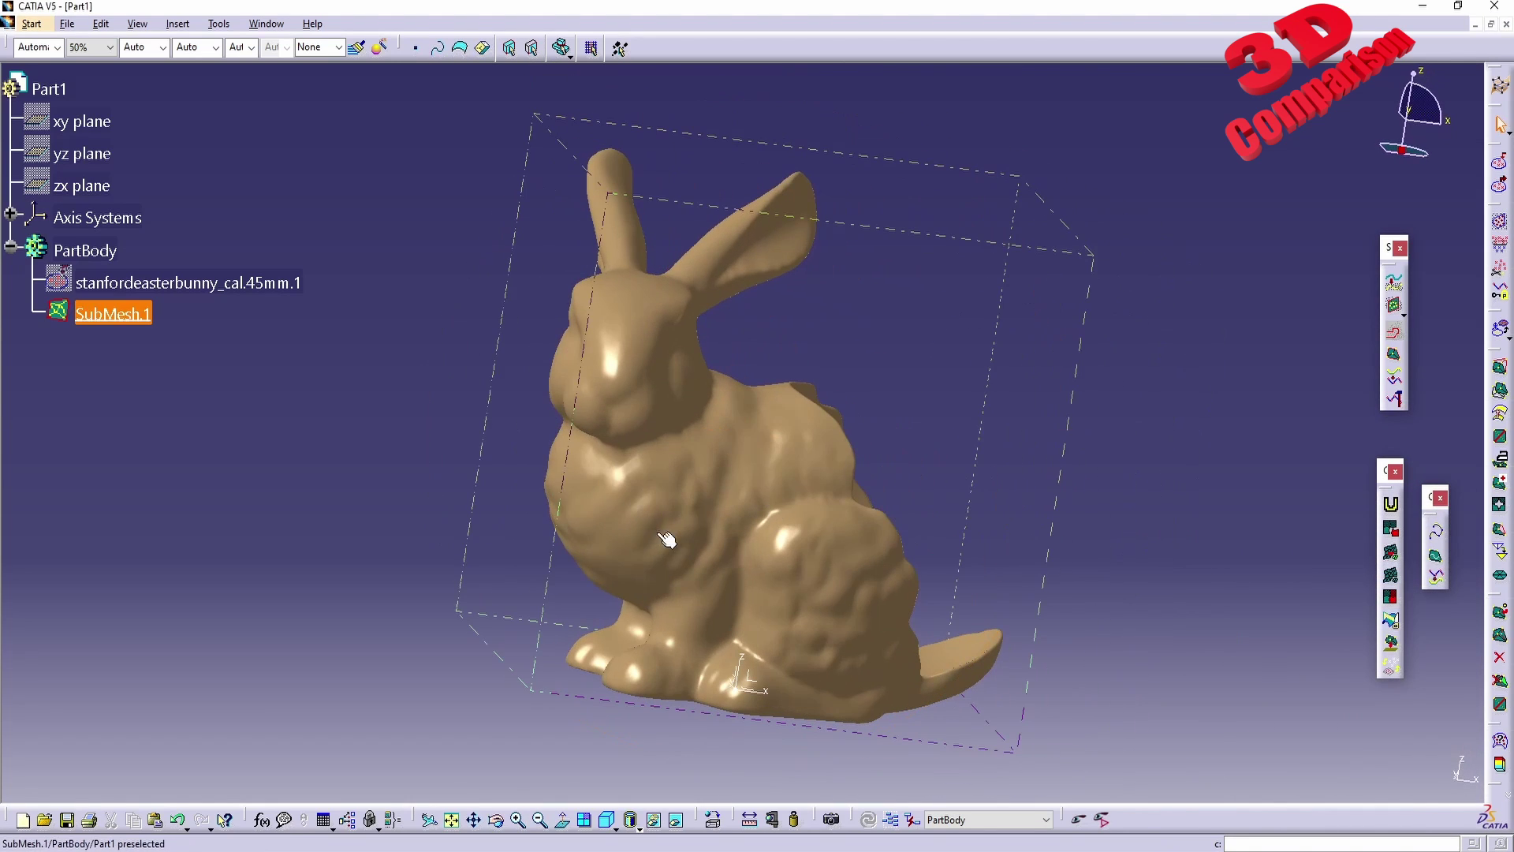
pyautogui.click(1502, 483)
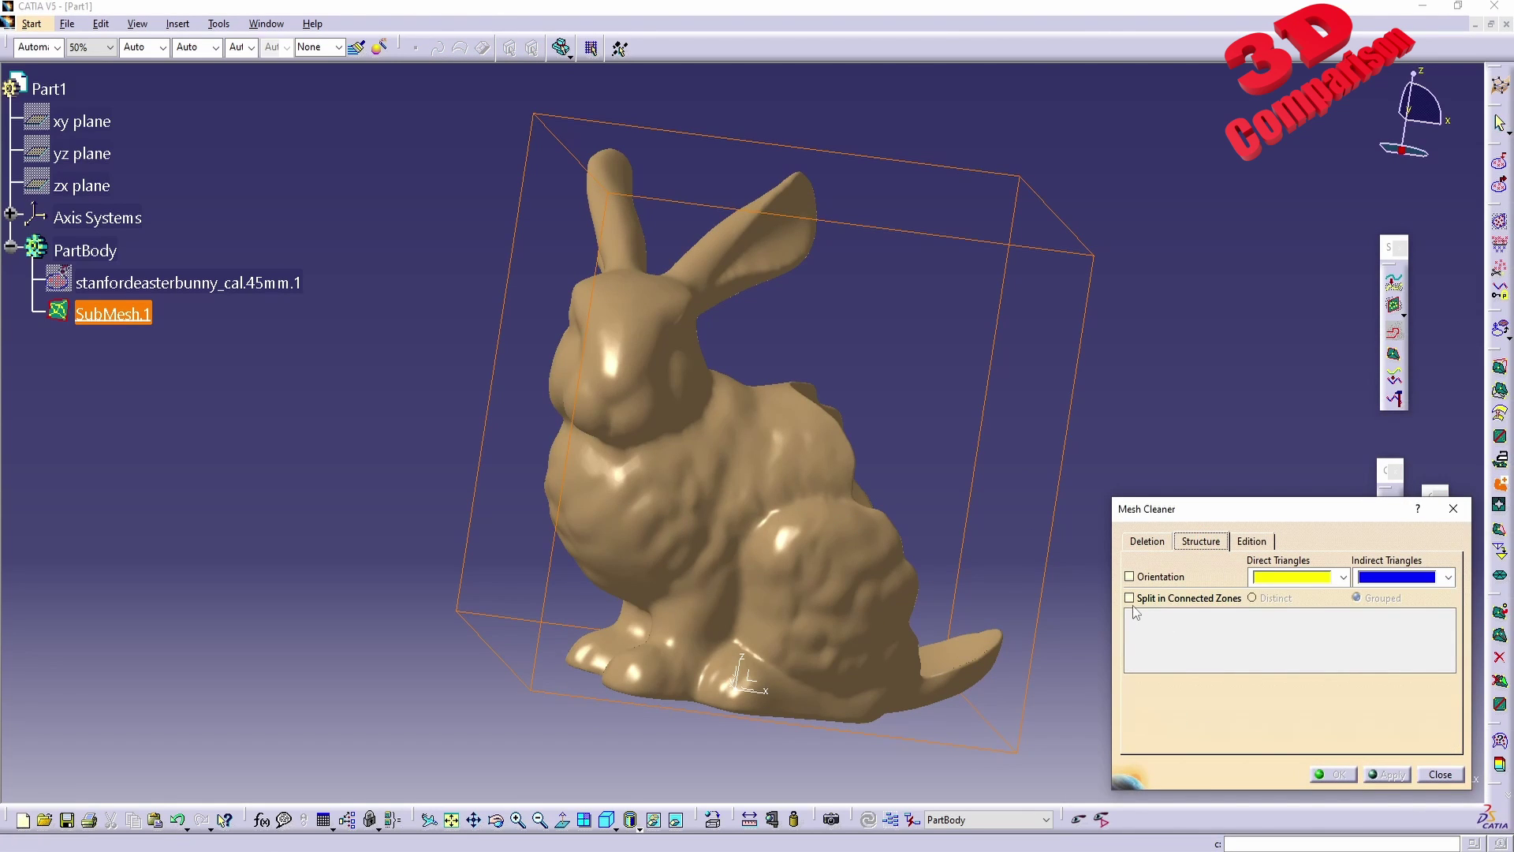
pyautogui.click(1454, 509)
pyautogui.moveTo(873, 449); pyautogui.dragTo(644, 410, button='middle')
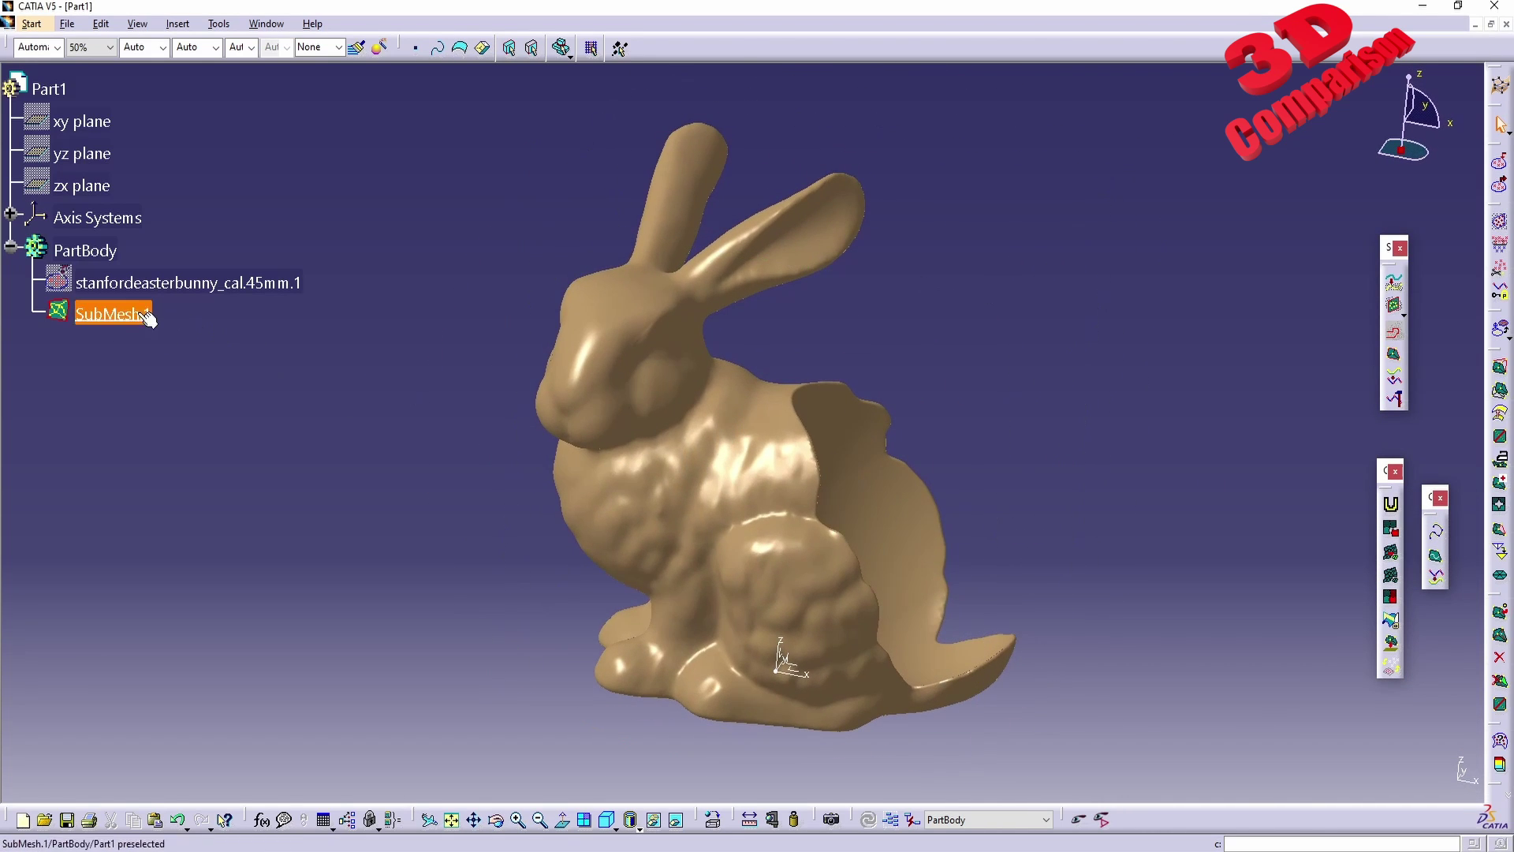
# Switch to the Quick Surface Reconstruction workbench with the repaired SubMesh.1 selected.
pyautogui.click(90, 314)
pyautogui.click(32, 24)
pyautogui.moveTo(78, 83)
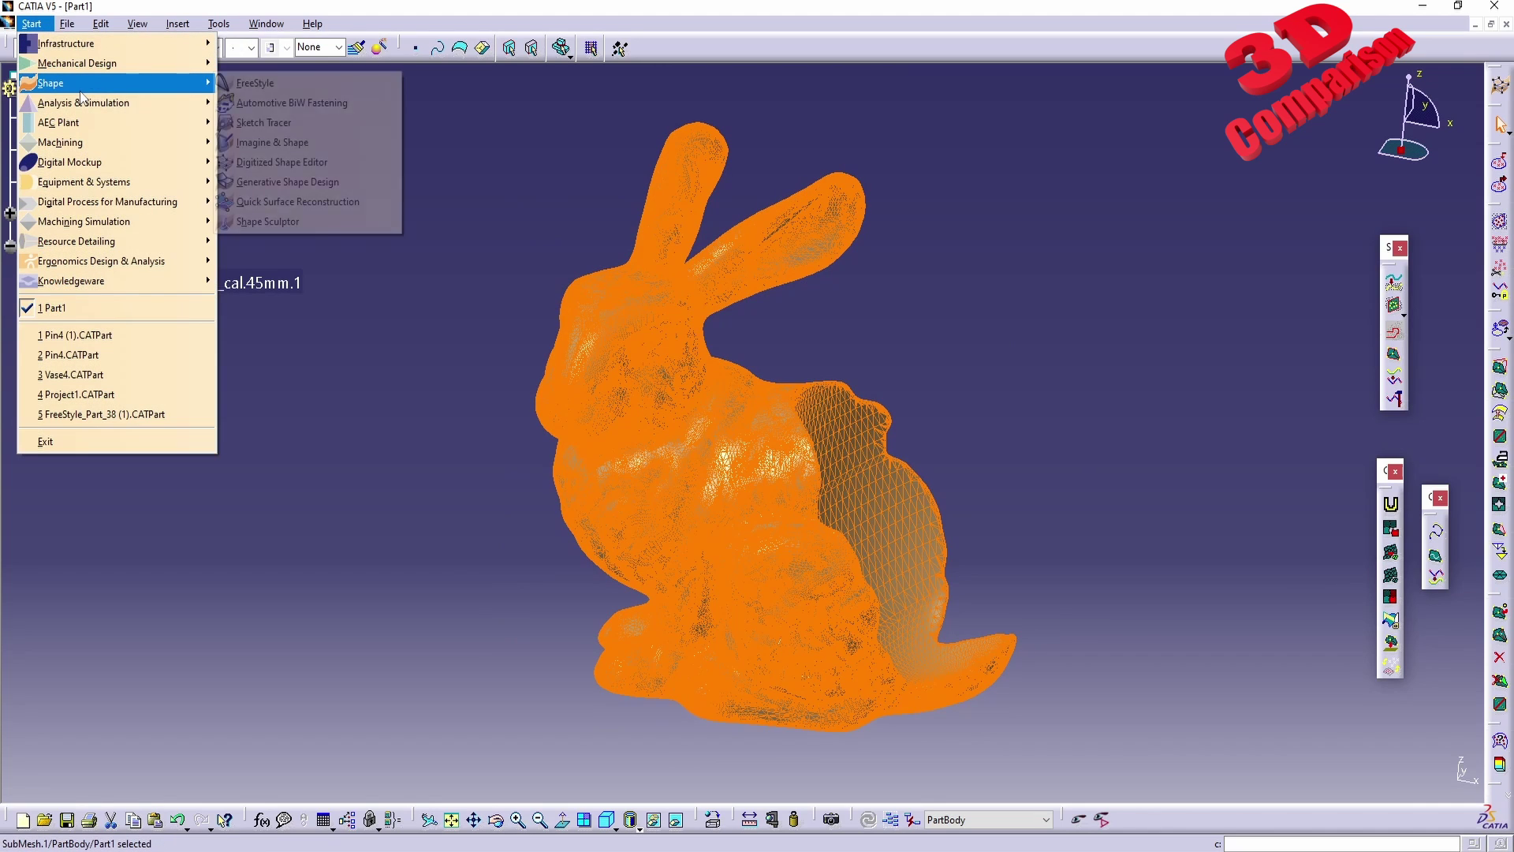
pyautogui.click(299, 203)
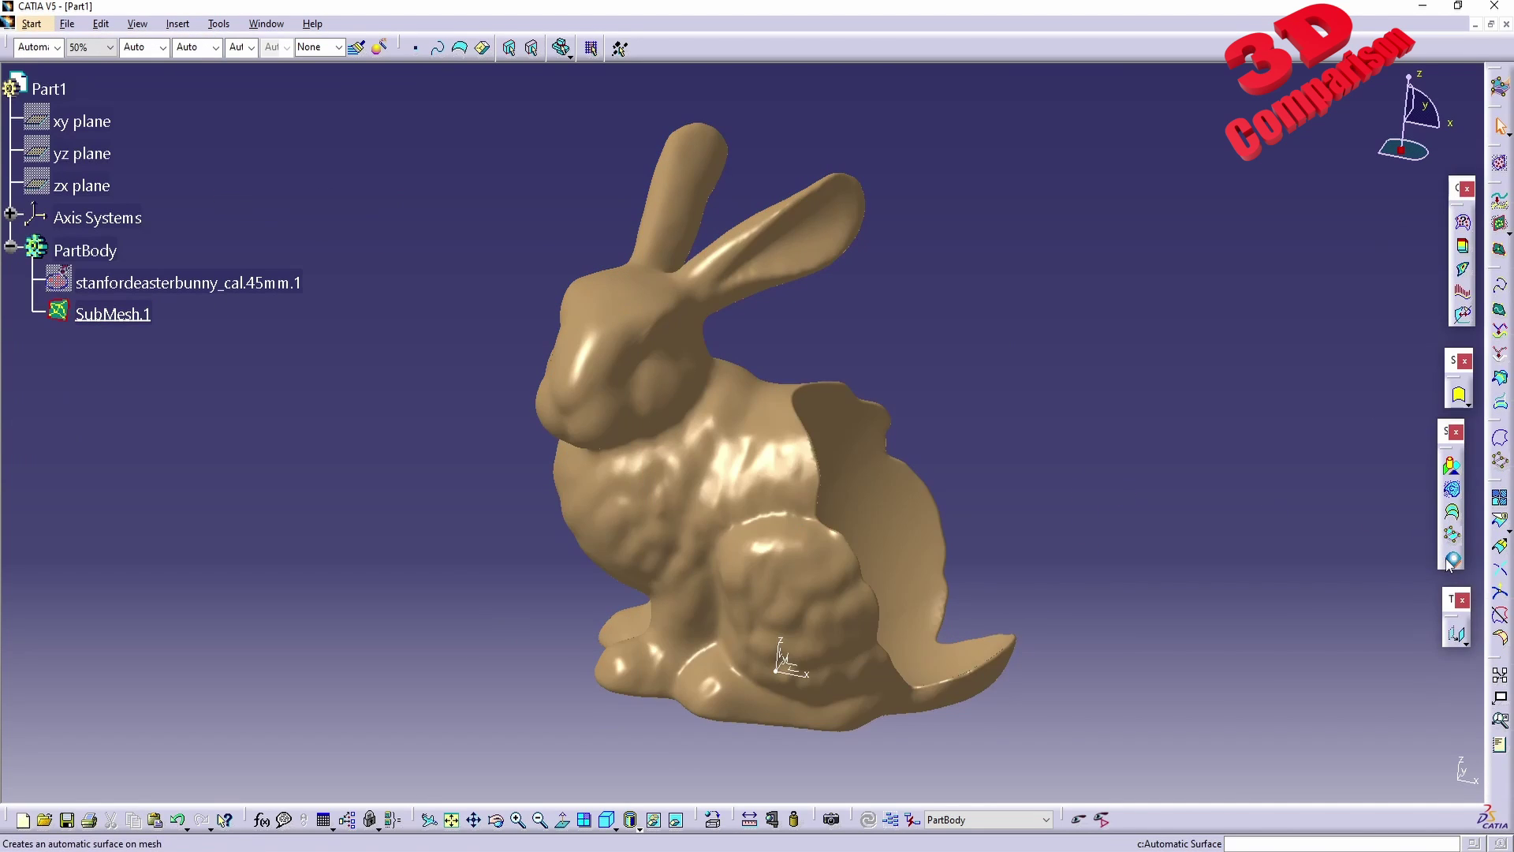
# Create an Automatic Surface on SubMesh.1 with the surface detail set to 3000, previewing it before accepting.
pyautogui.click(1452, 559)
pyautogui.click(784, 472)
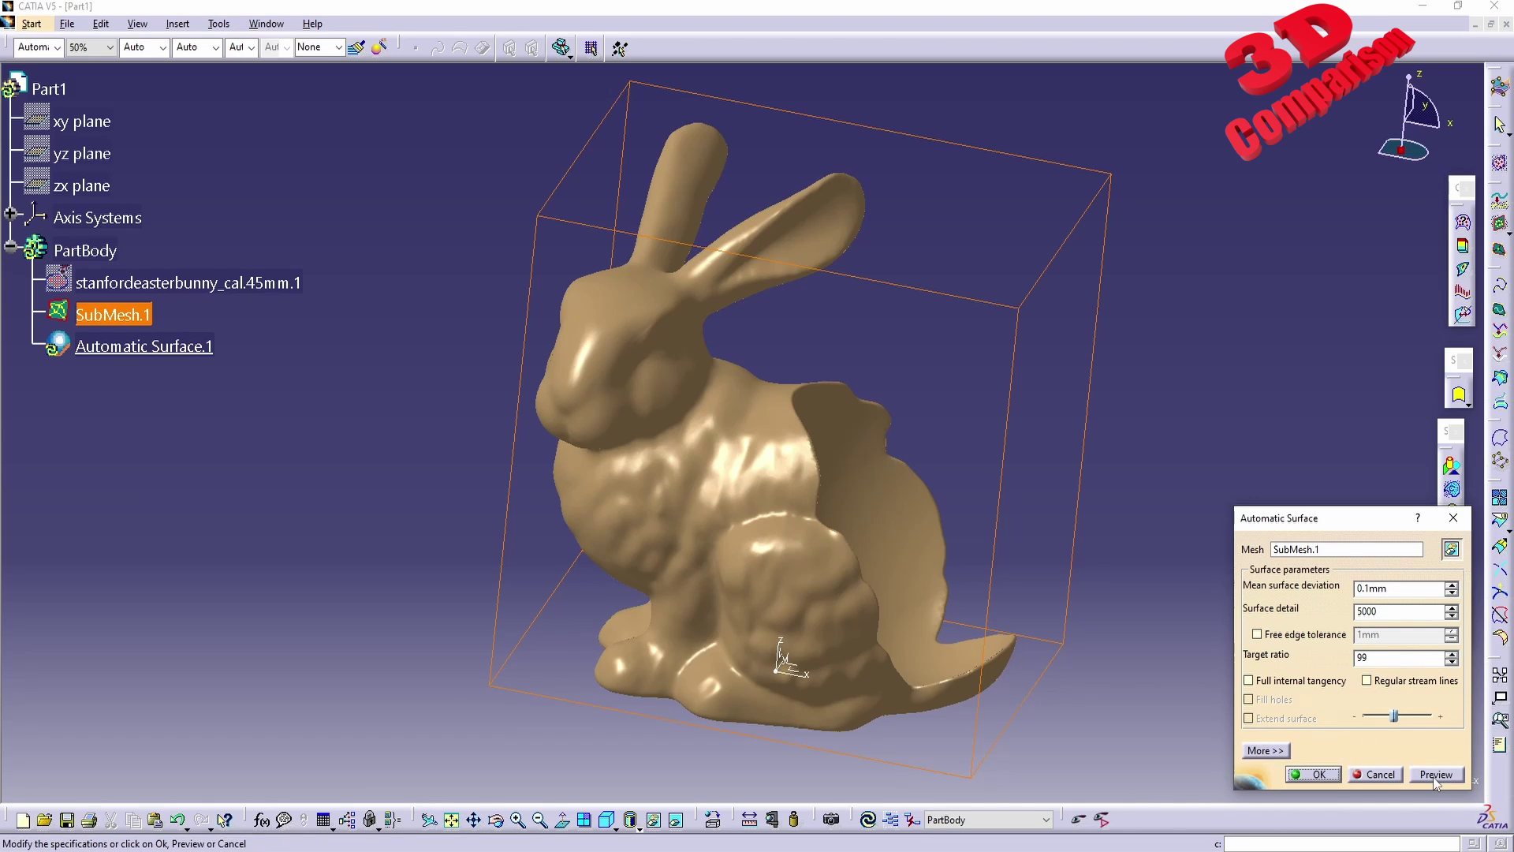
pyautogui.doubleClick(1358, 589)
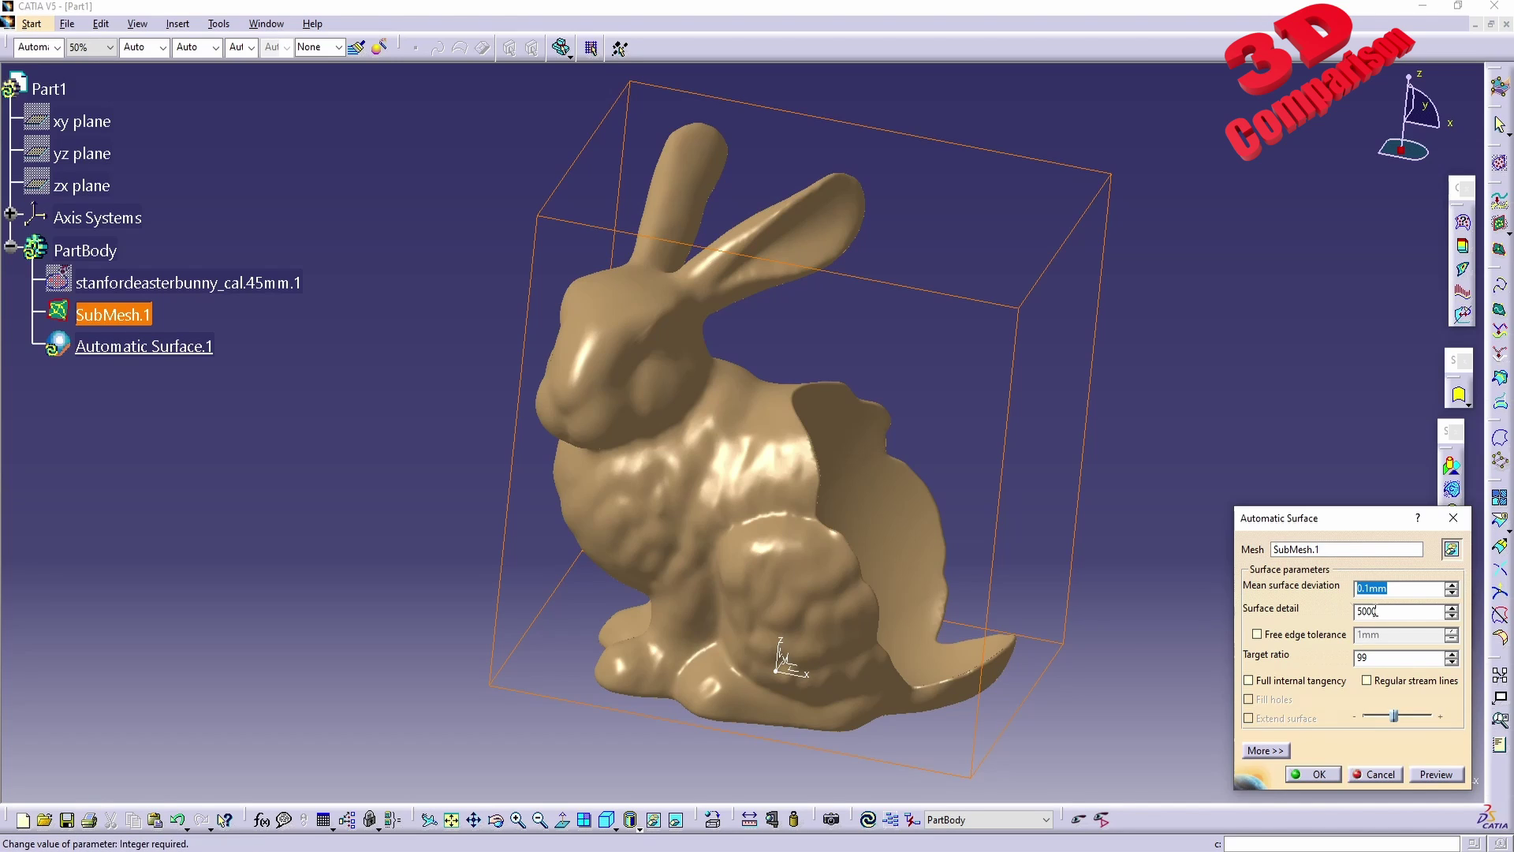
pyautogui.doubleClick(1391, 612)
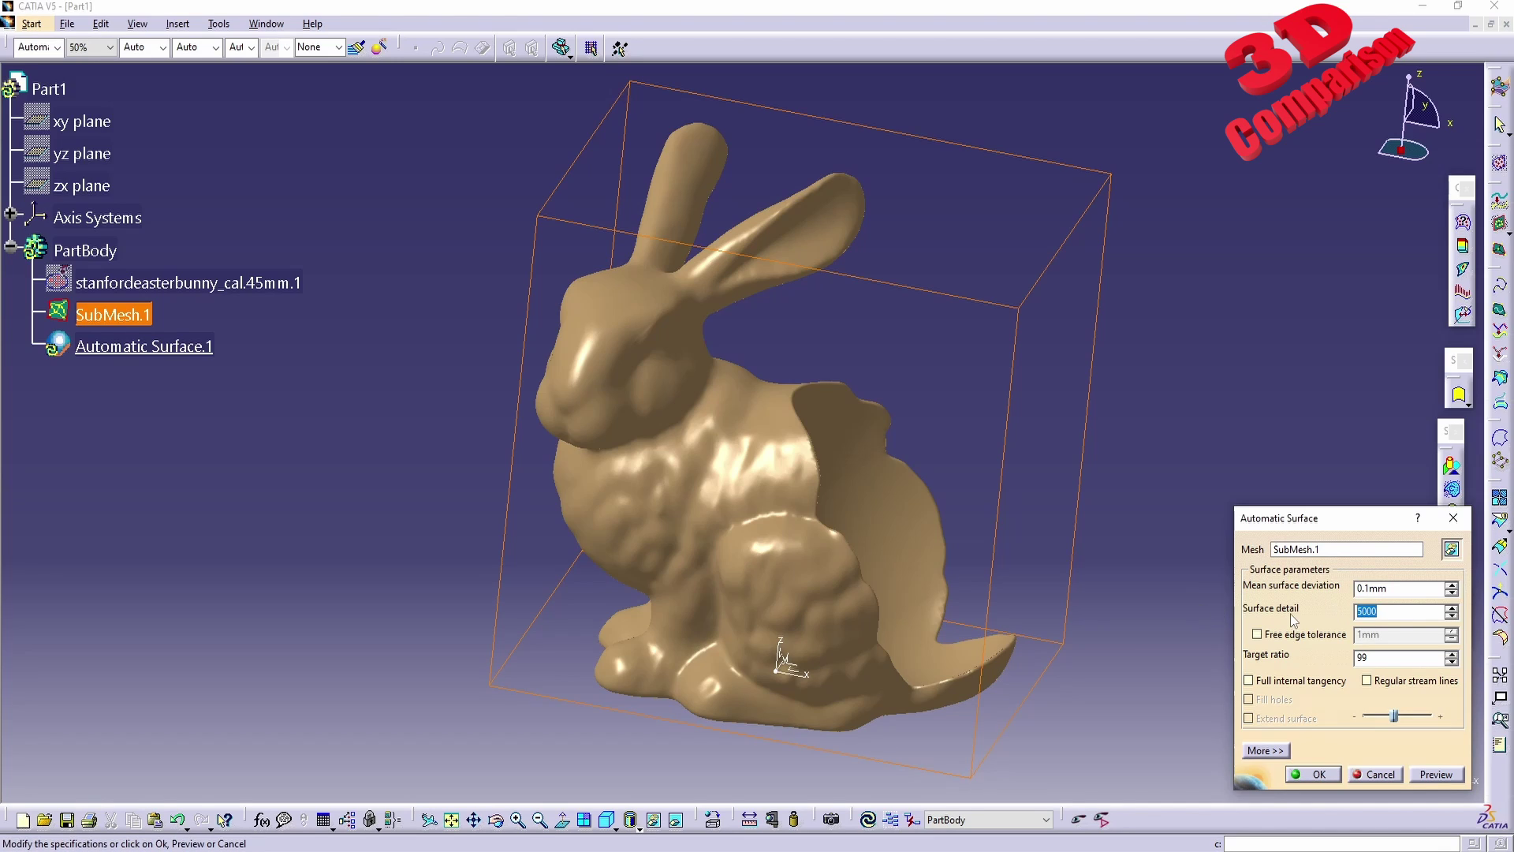
pyautogui.write('300')
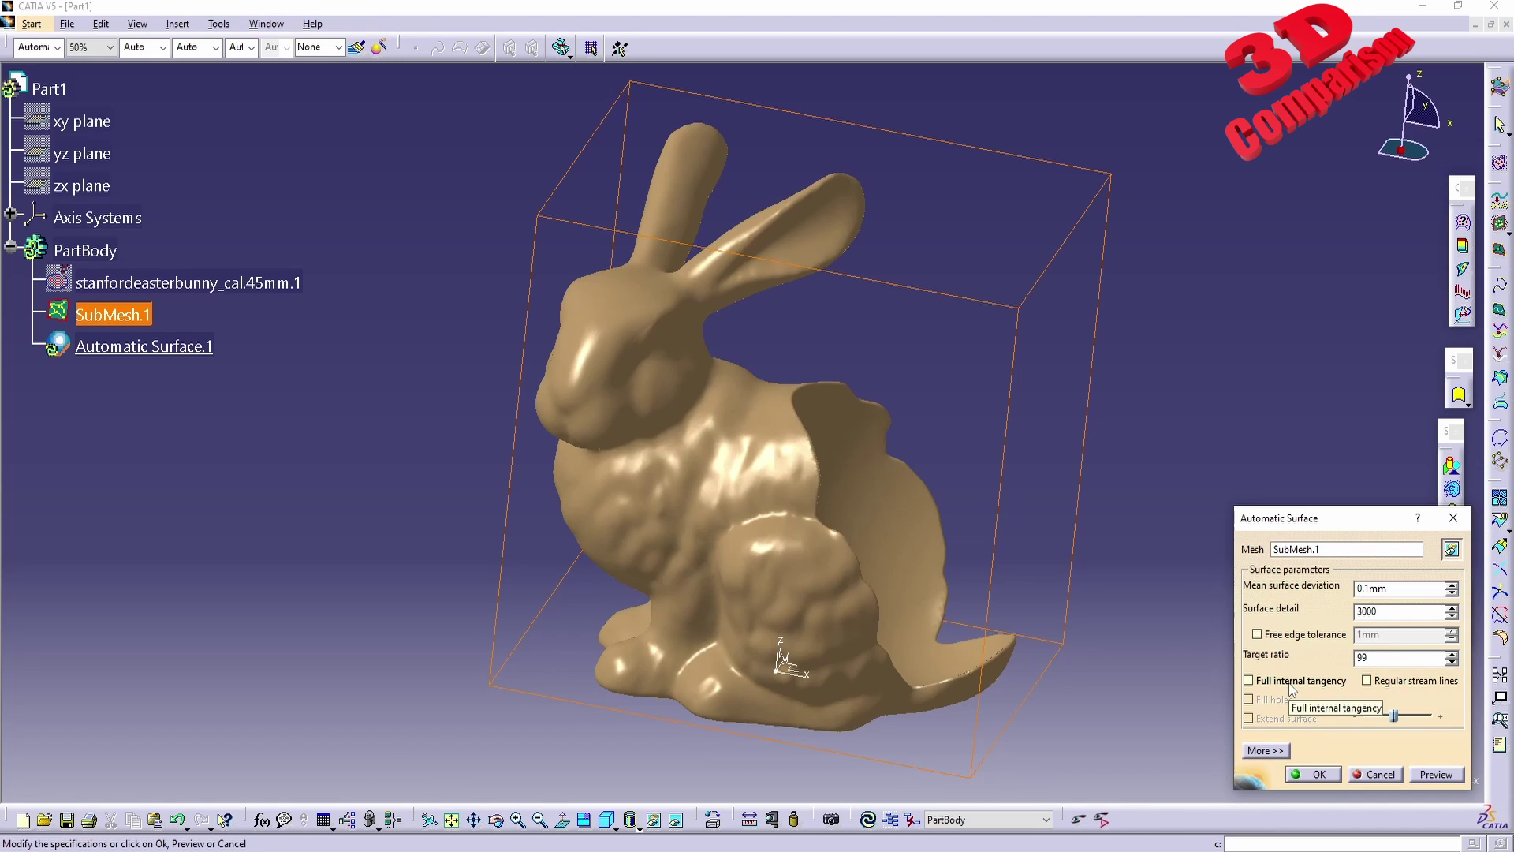
pyautogui.click(1436, 774)
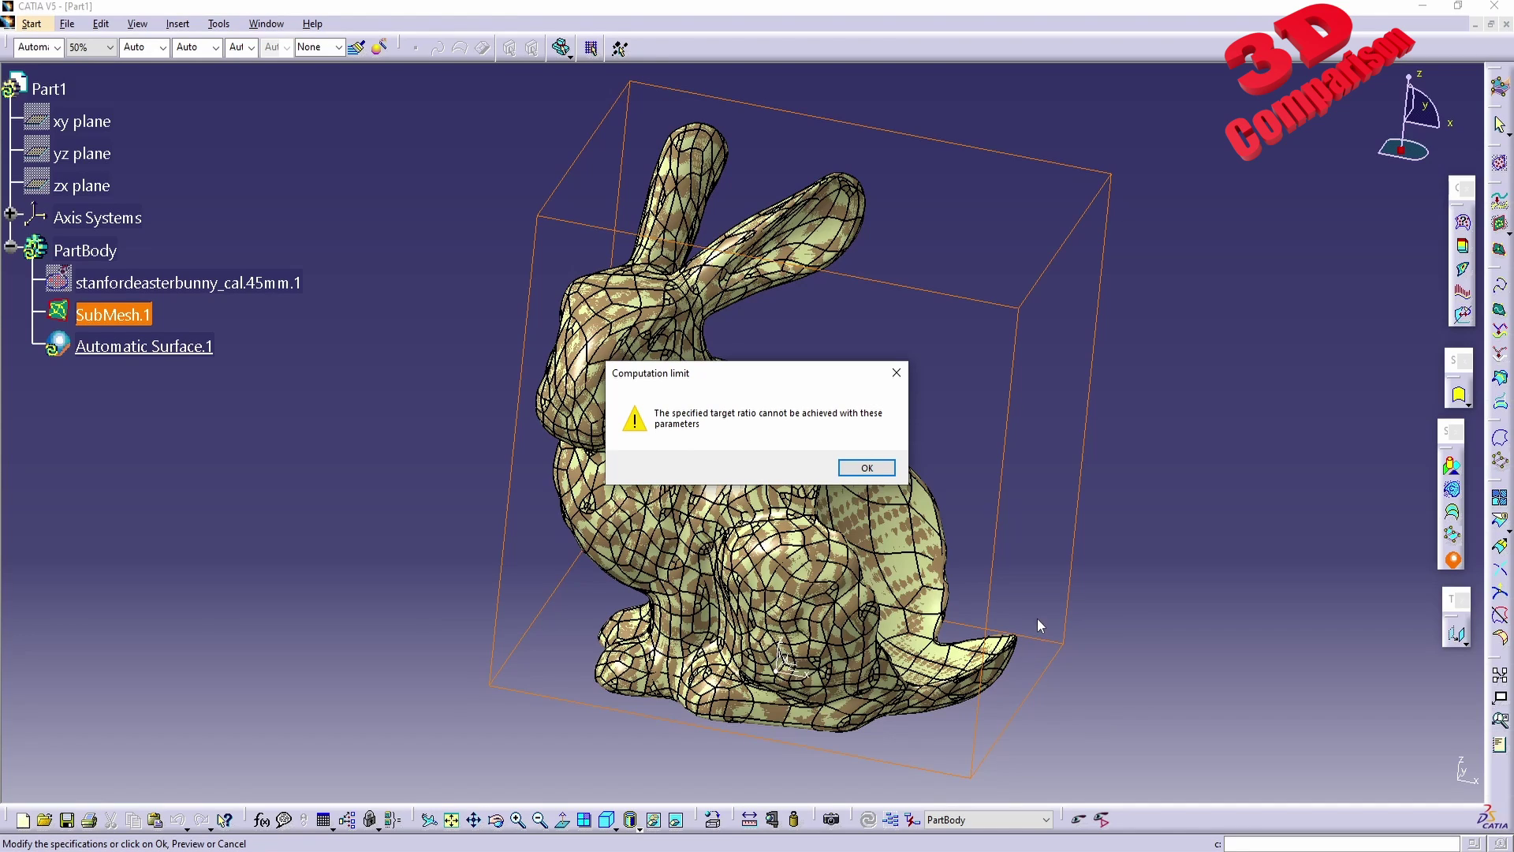
pyautogui.moveTo(724, 378); pyautogui.dragTo(223, 482)
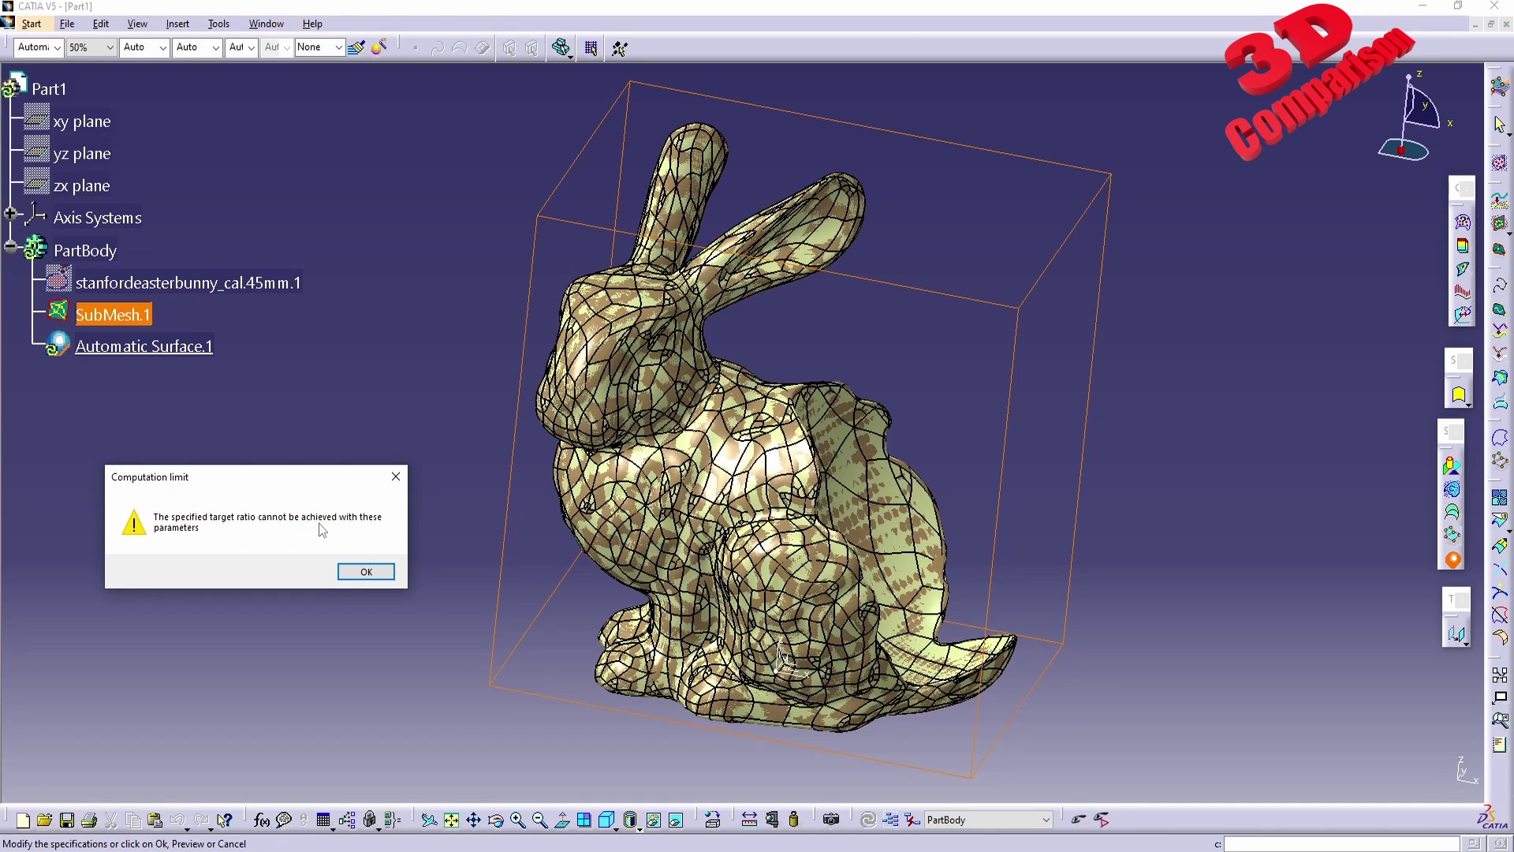
pyautogui.click(367, 572)
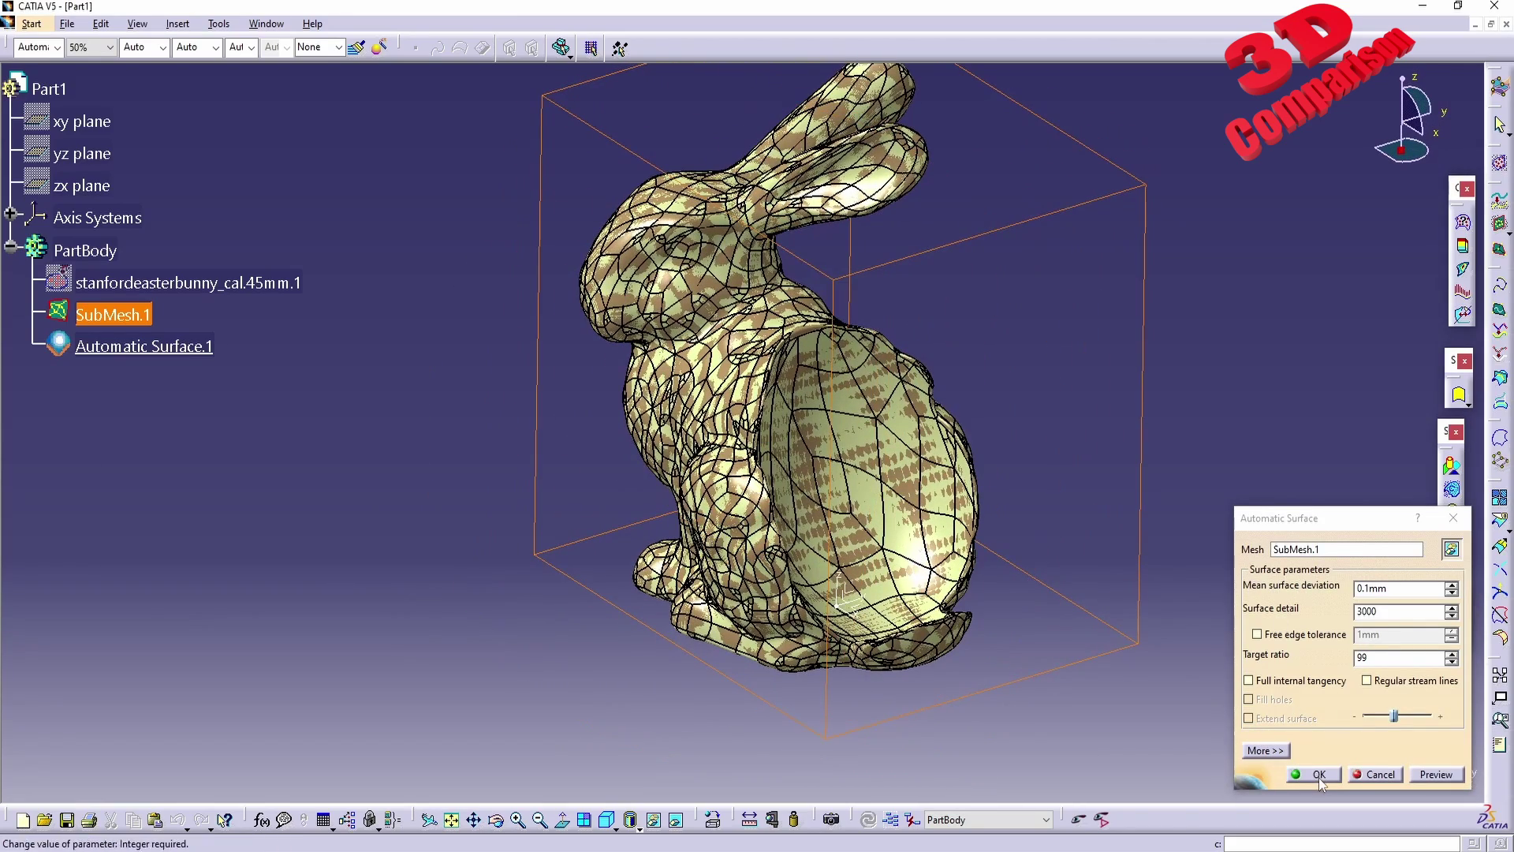
pyautogui.click(1318, 776)
# Hide SubMesh.1 so that only the automatic surface of the bunny is displayed.
pyautogui.rightClick(101, 316)
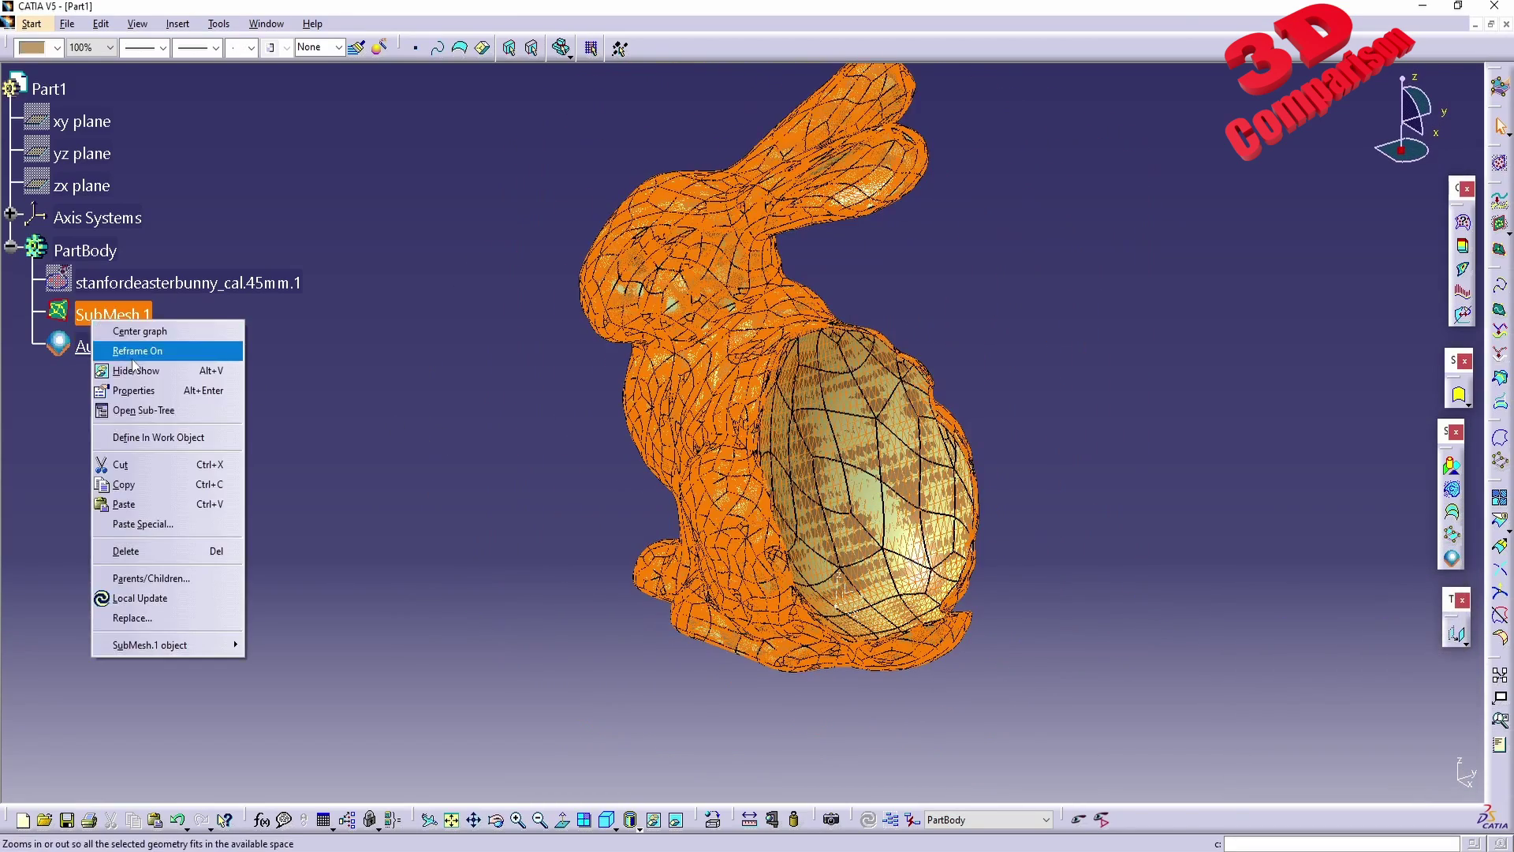
pyautogui.click(136, 371)
pyautogui.moveTo(773, 506); pyautogui.dragTo(798, 645, button='middle')
pyautogui.press('Escape')
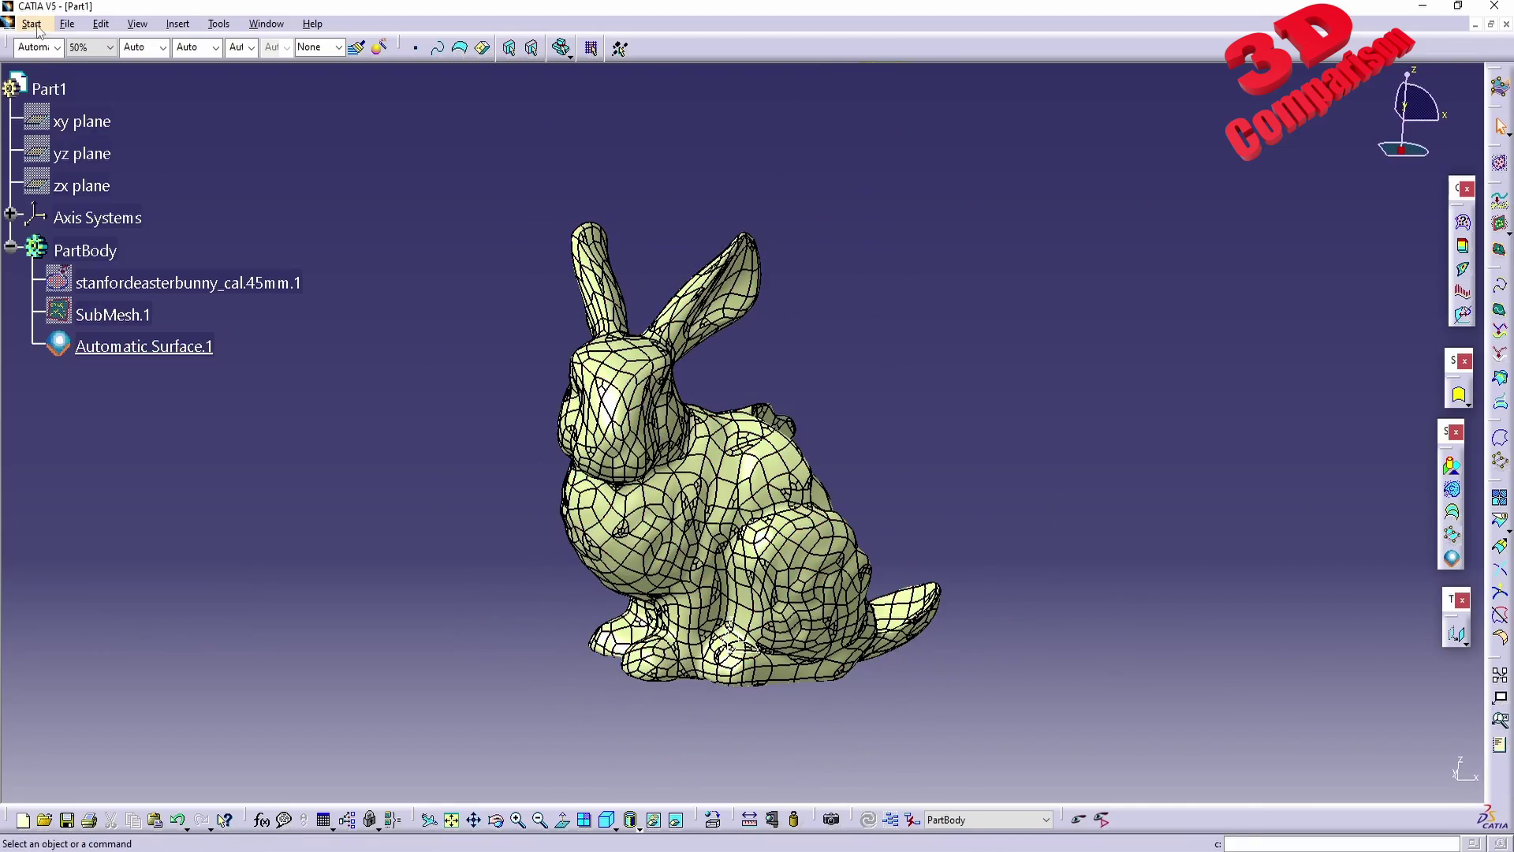
# Switch to the Part Design workbench.
pyautogui.click(32, 24)
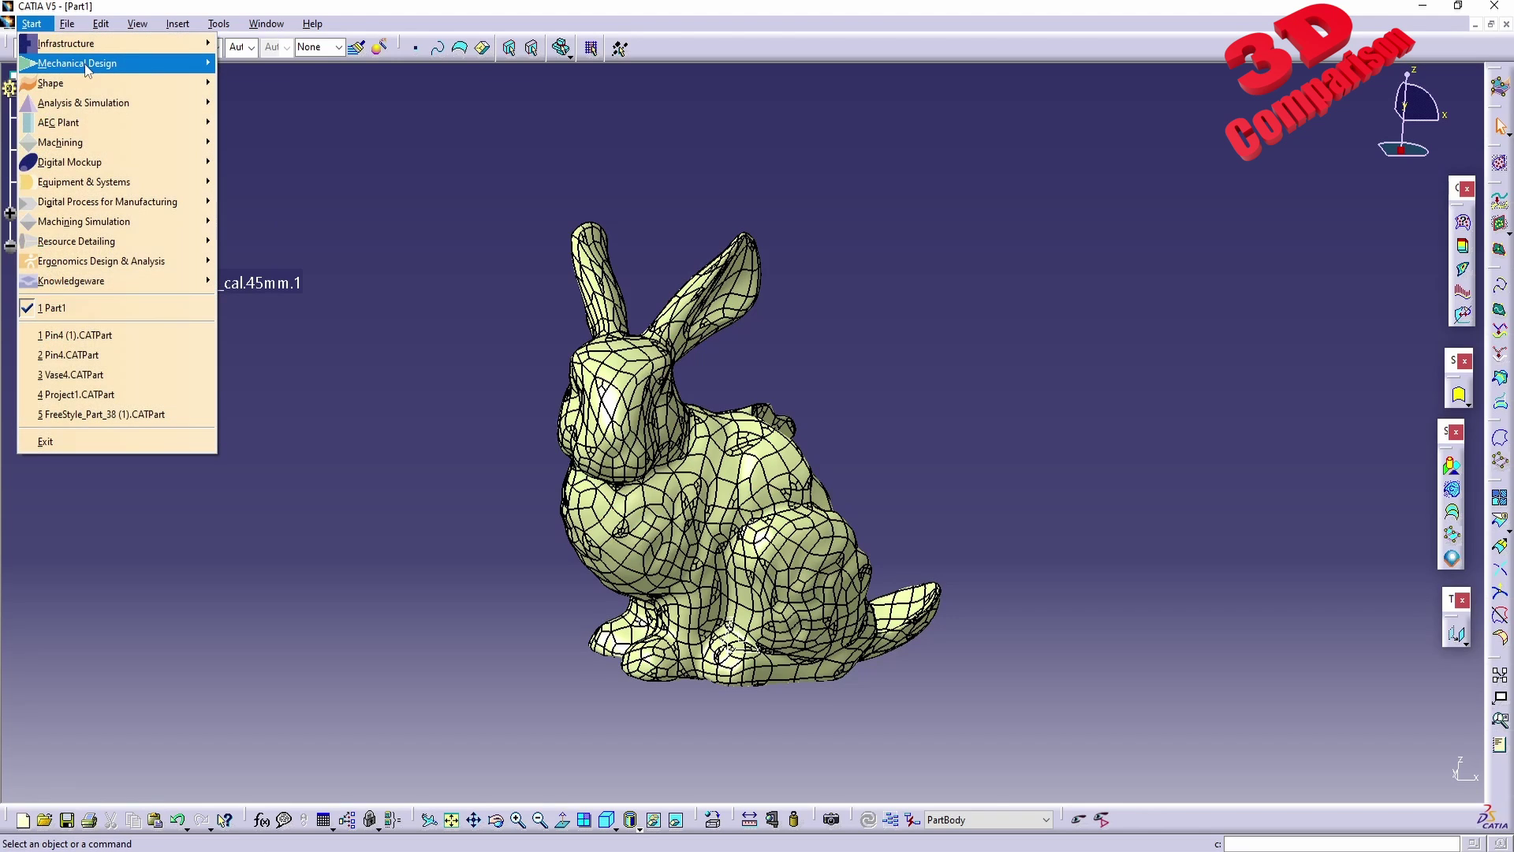
pyautogui.moveTo(86, 66)
pyautogui.click(291, 64)
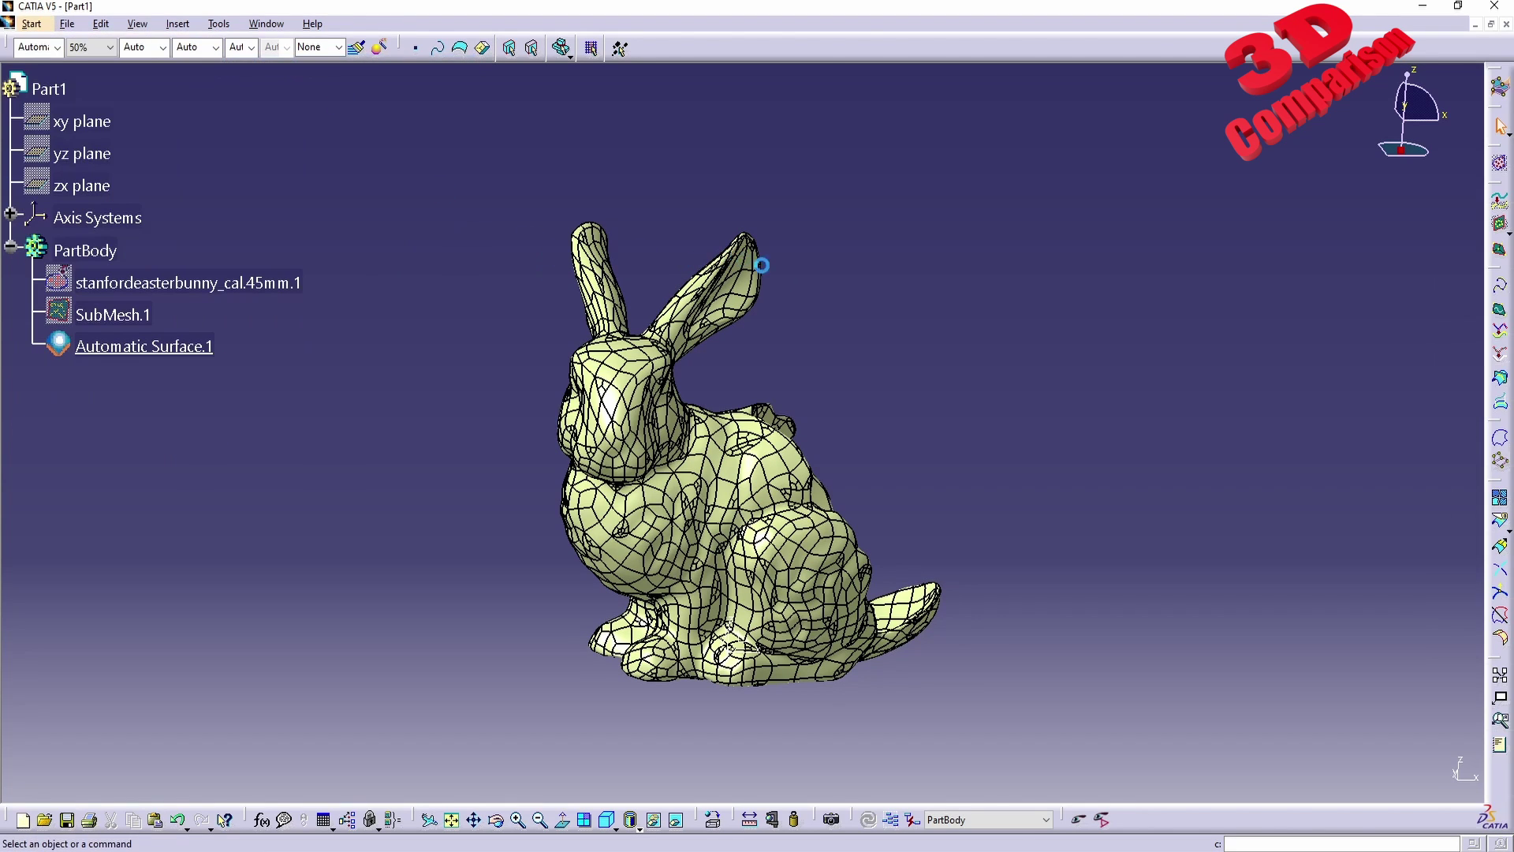
# Turn Automatic Surface.1 into a solid body with the Close Surface command.
pyautogui.click(799, 55)
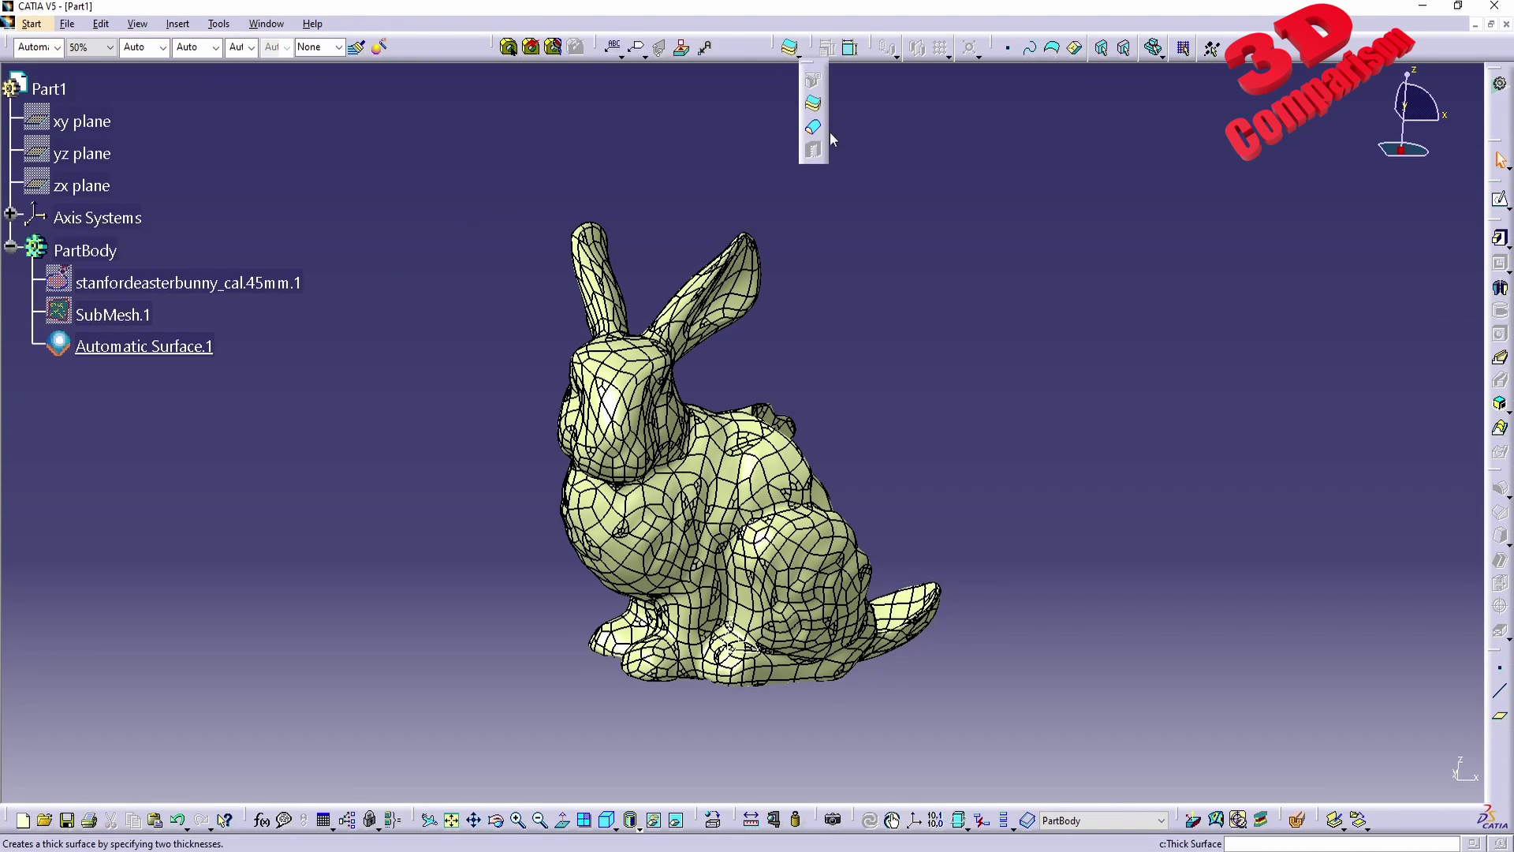
pyautogui.click(817, 129)
pyautogui.click(788, 509)
pyautogui.click(1382, 772)
pyautogui.click(1382, 771)
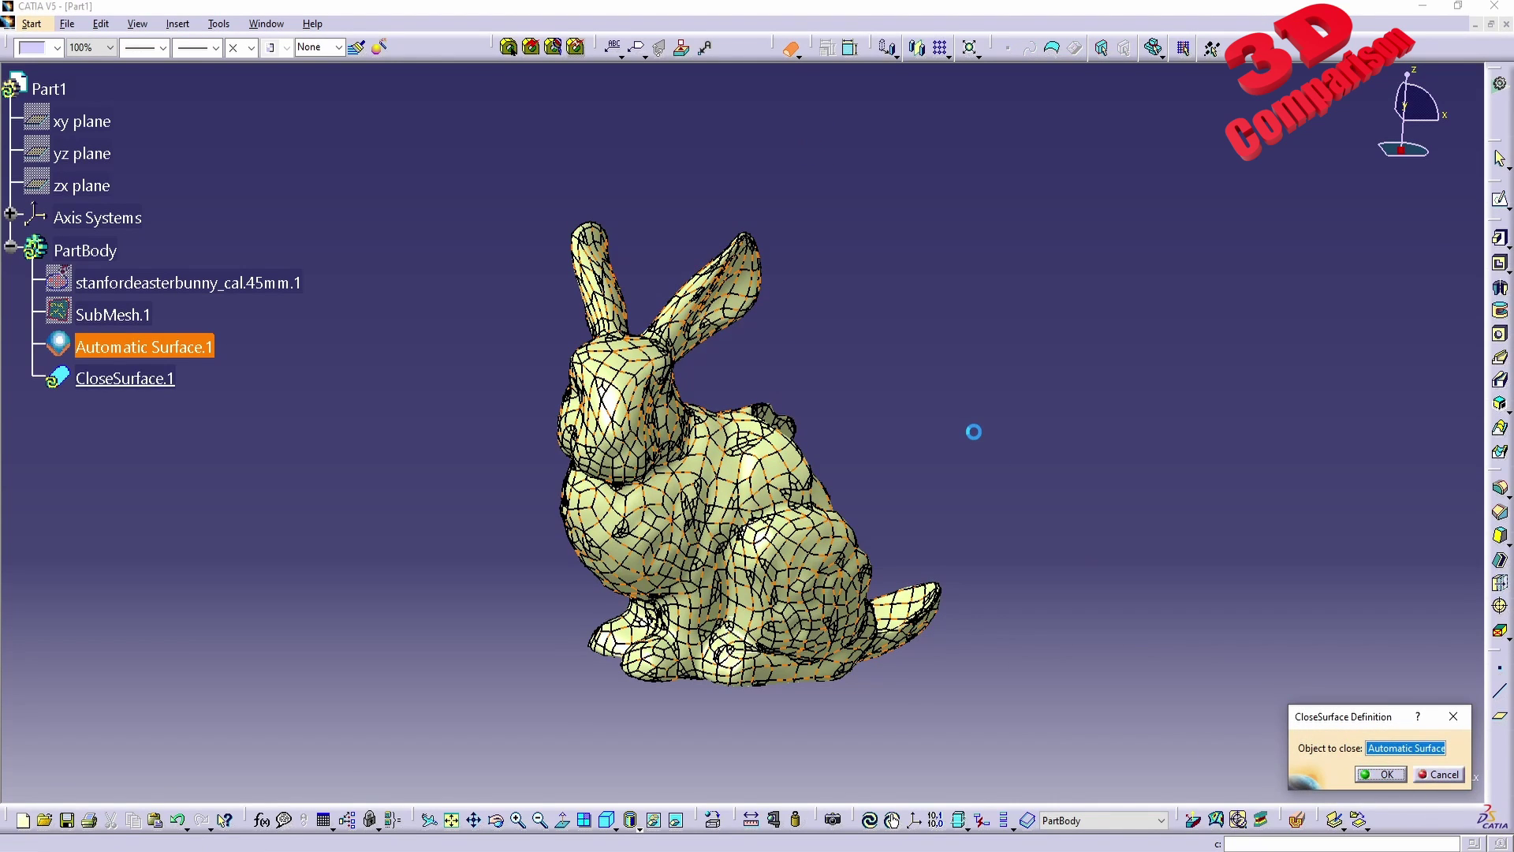
# Hide Automatic Surface.1 so that only the closed solid of the bunny is displayed.
pyautogui.click(239, 398)
pyautogui.click(143, 347)
pyautogui.rightClick(152, 344)
pyautogui.click(189, 397)
pyautogui.moveTo(919, 514); pyautogui.dragTo(861, 527, button='middle')
# Display the bunny solid in plain shading without edges.
pyautogui.click(635, 826)
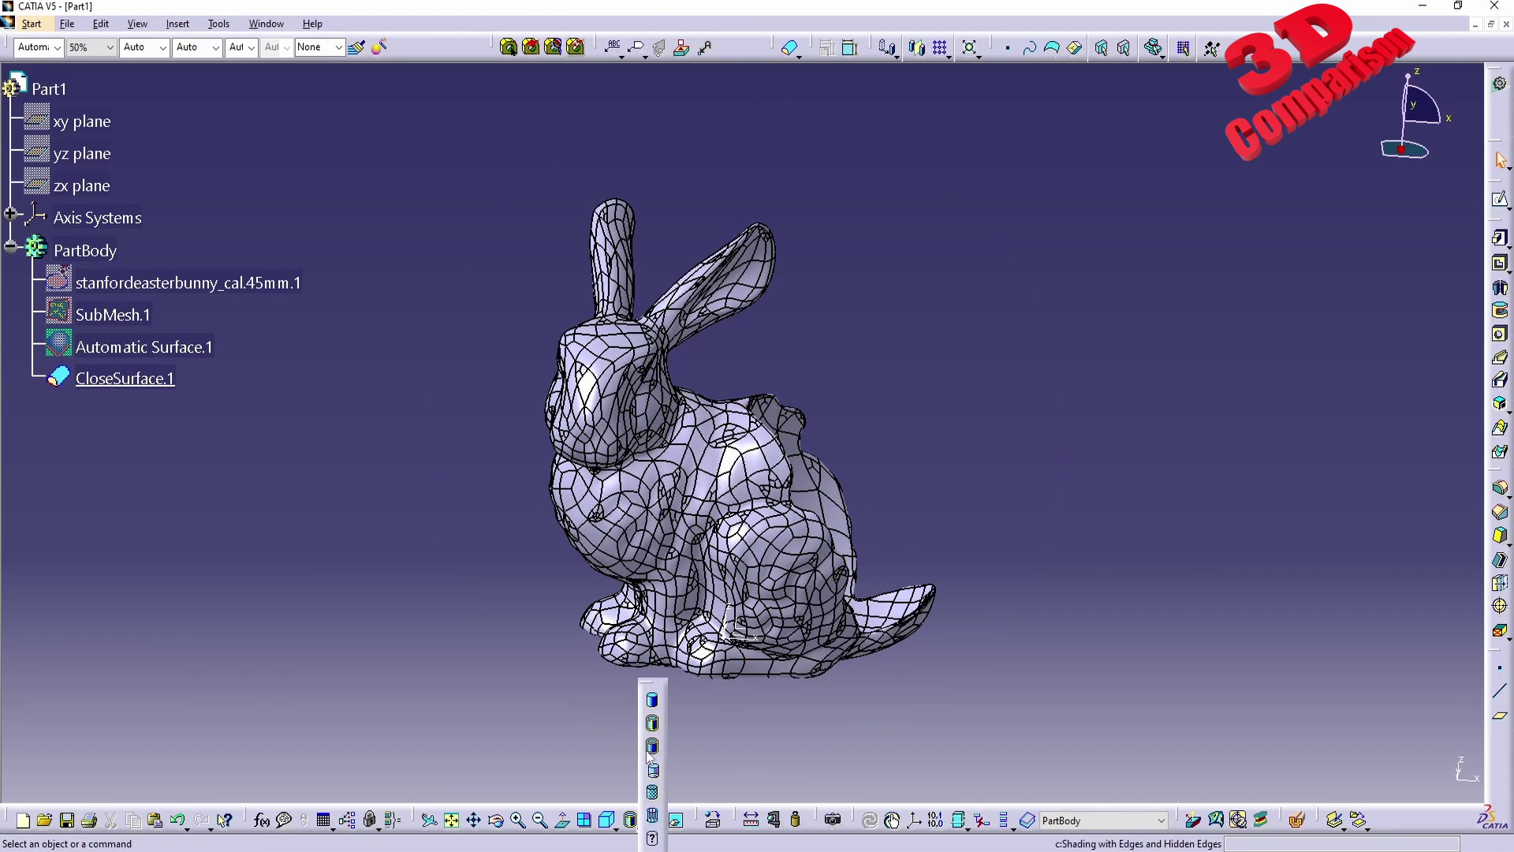
pyautogui.click(654, 700)
pyautogui.moveTo(717, 654)
pyautogui.mouseDown(button='middle')
pyautogui.moveTo(831, 601)
pyautogui.moveTo(720, 556)
pyautogui.moveTo(721, 464)
pyautogui.mouseUp(button='middle')
pyautogui.moveTo(710, 519); pyautogui.dragTo(774, 608, button='middle')
# Inspect the inside of the bunny solid with Dynamic Sectioning, moving and tilting the cutting plane through the body.
pyautogui.click(1298, 820)
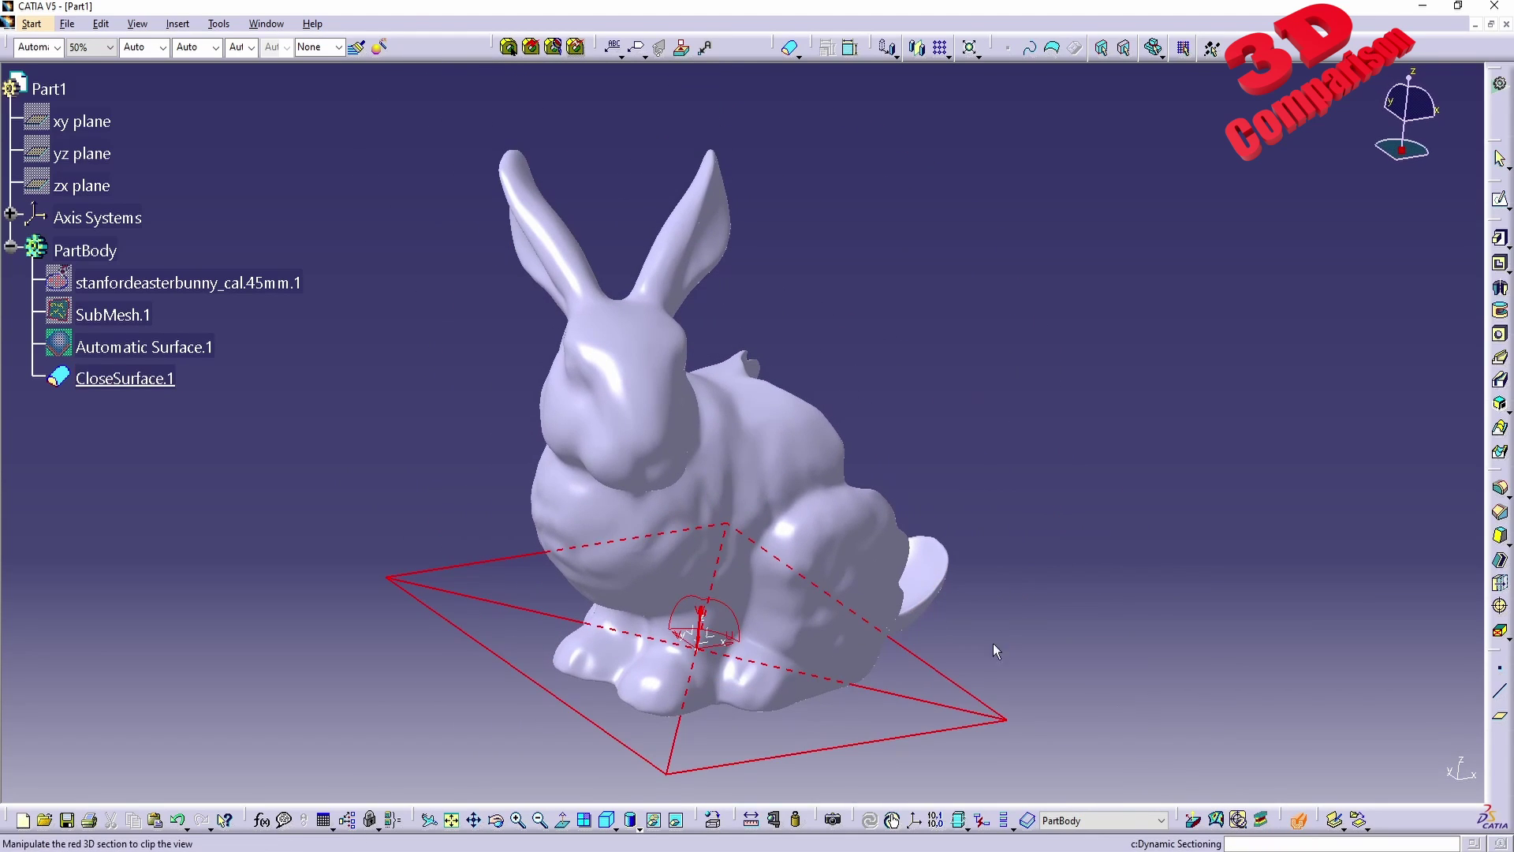
pyautogui.click(732, 591)
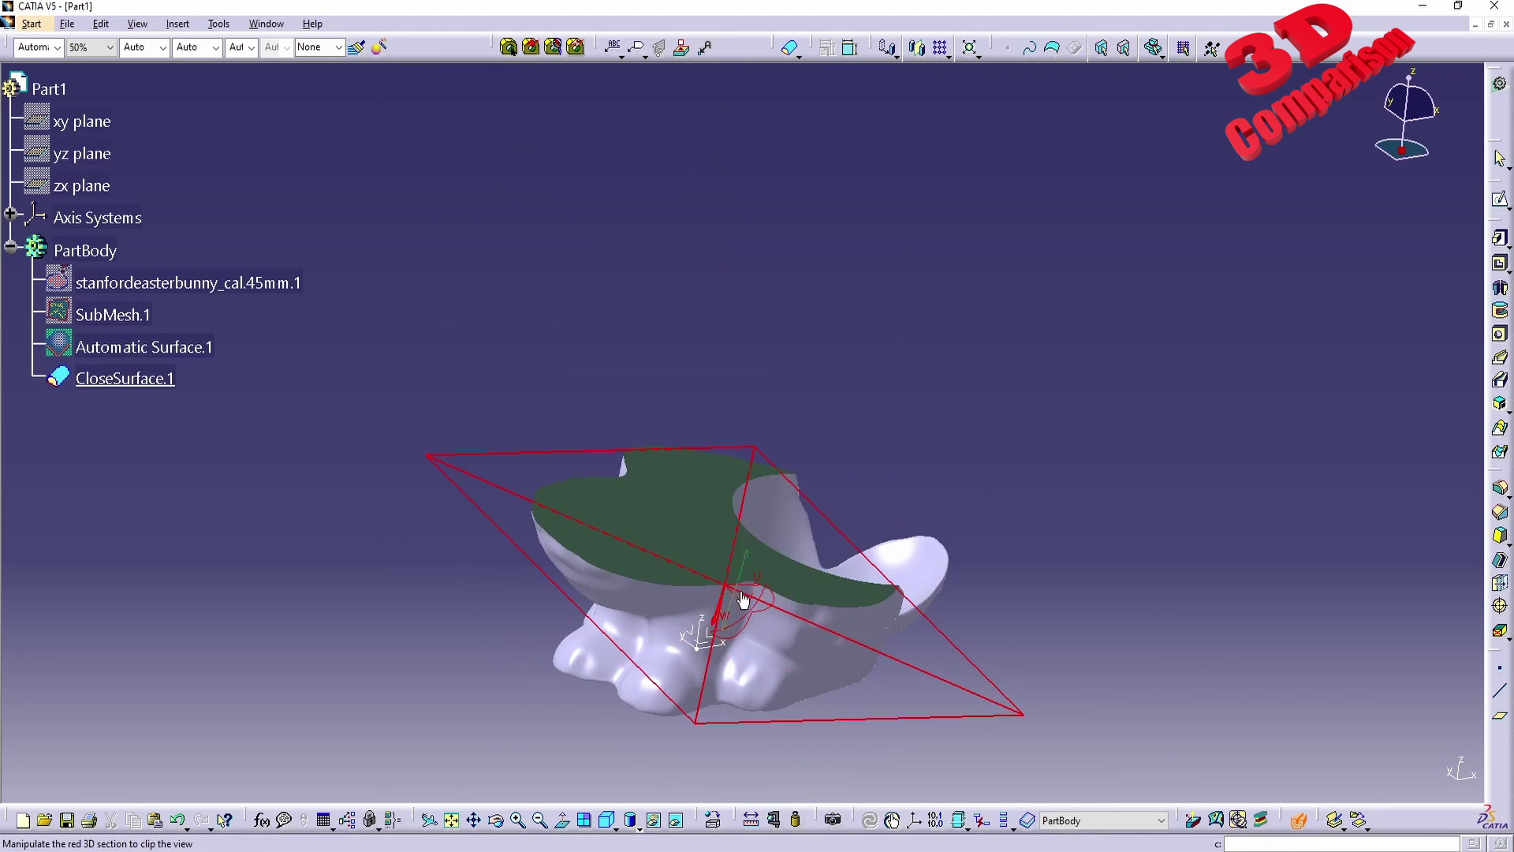
pyautogui.moveTo(806, 547); pyautogui.dragTo(709, 570, button='middle')
pyautogui.moveTo(852, 514); pyautogui.dragTo(915, 542)
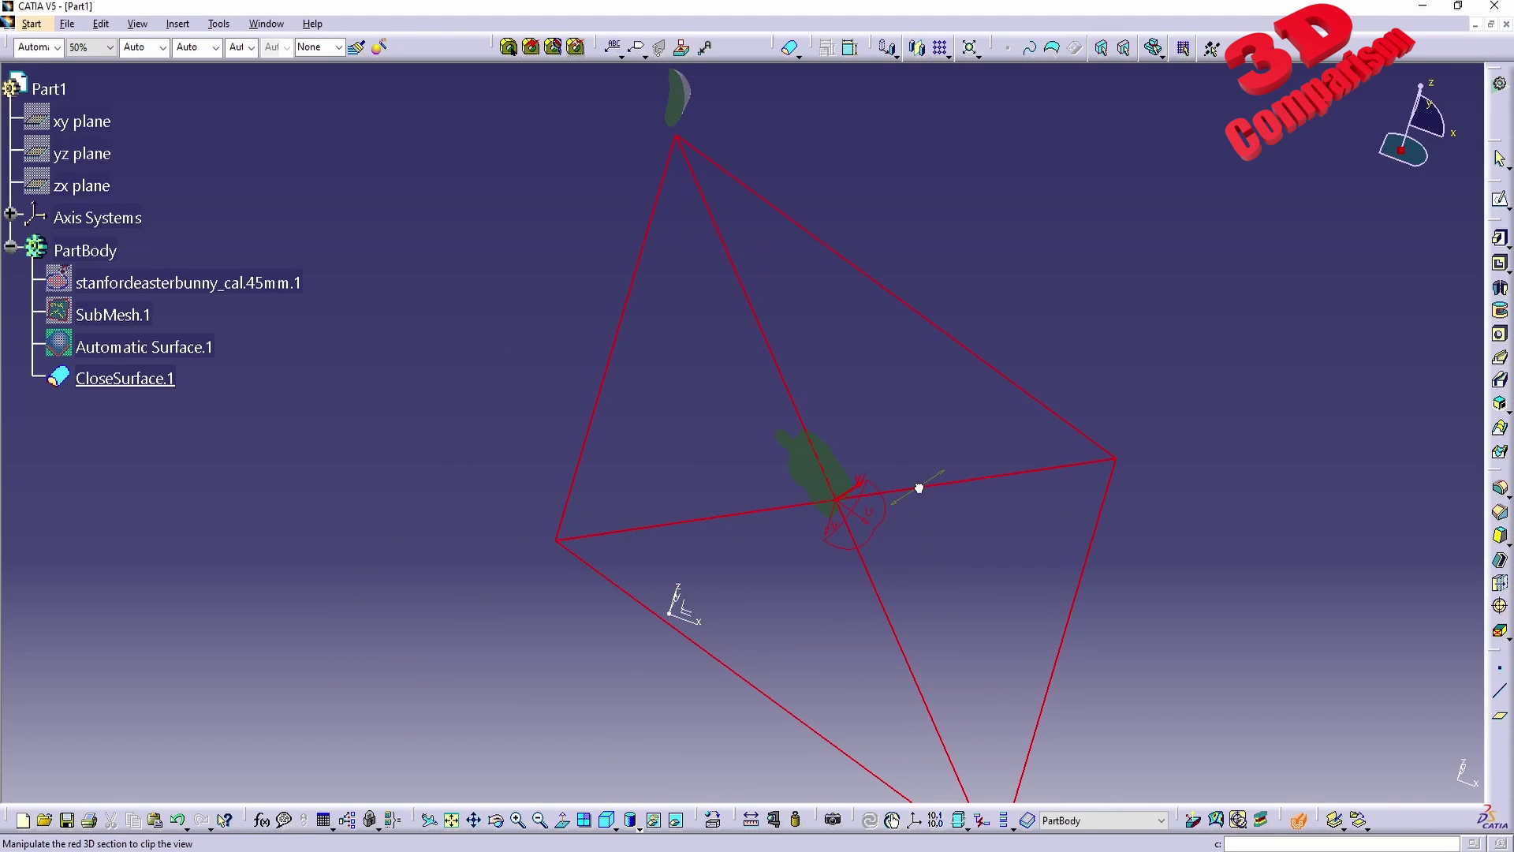
pyautogui.moveTo(909, 484); pyautogui.dragTo(686, 605)
pyautogui.moveTo(895, 597); pyautogui.dragTo(862, 492, button='middle')
pyautogui.moveTo(797, 416); pyautogui.dragTo(763, 465)
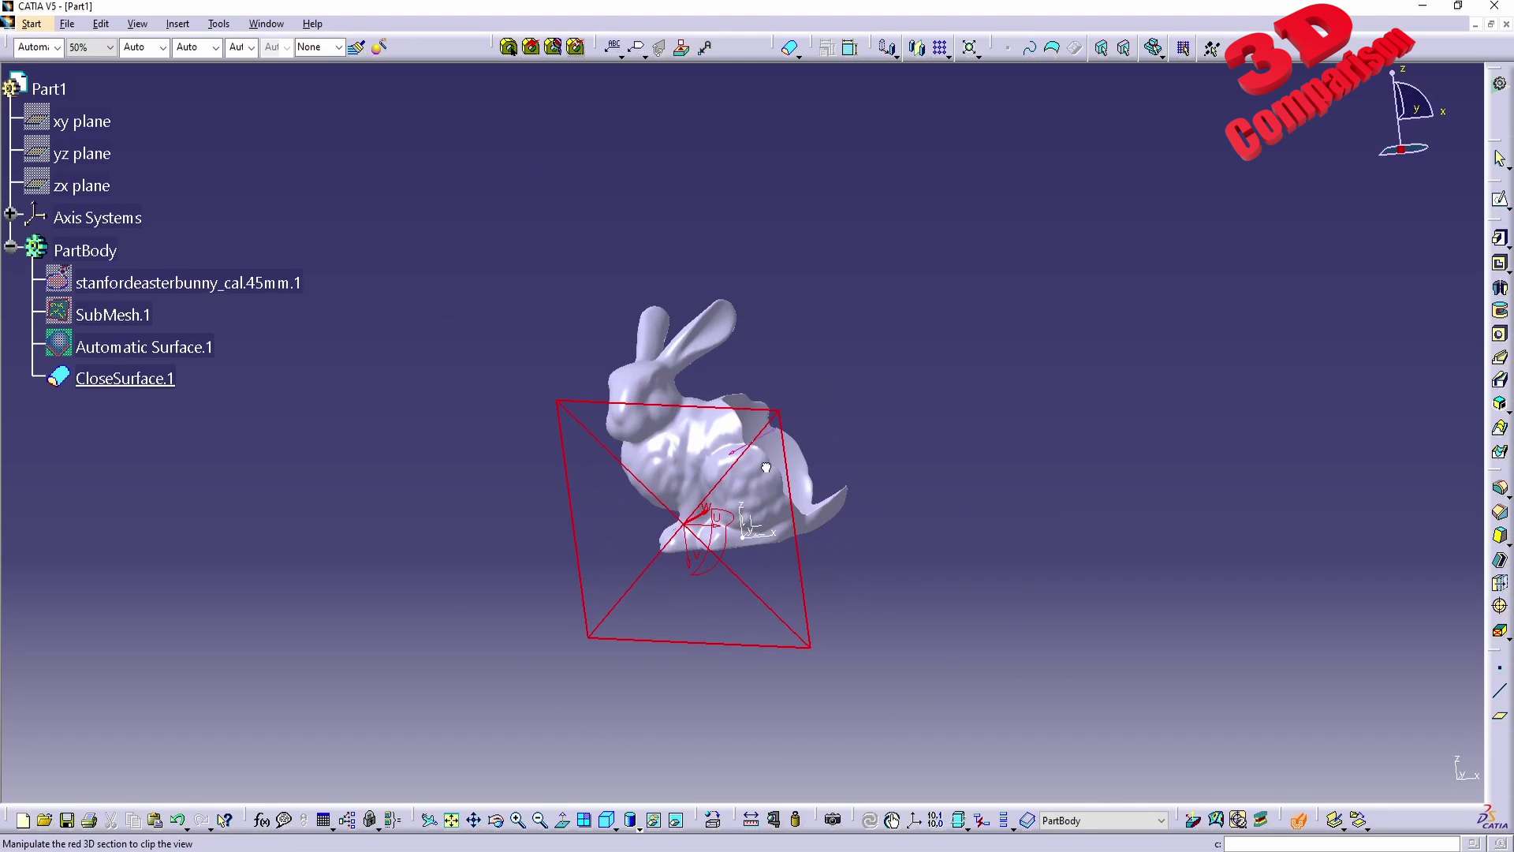
# Switch to Chrome and view the YouTube Studio comment about non manifold vertices in Automatic Surface.
pyautogui.click(401, 850)
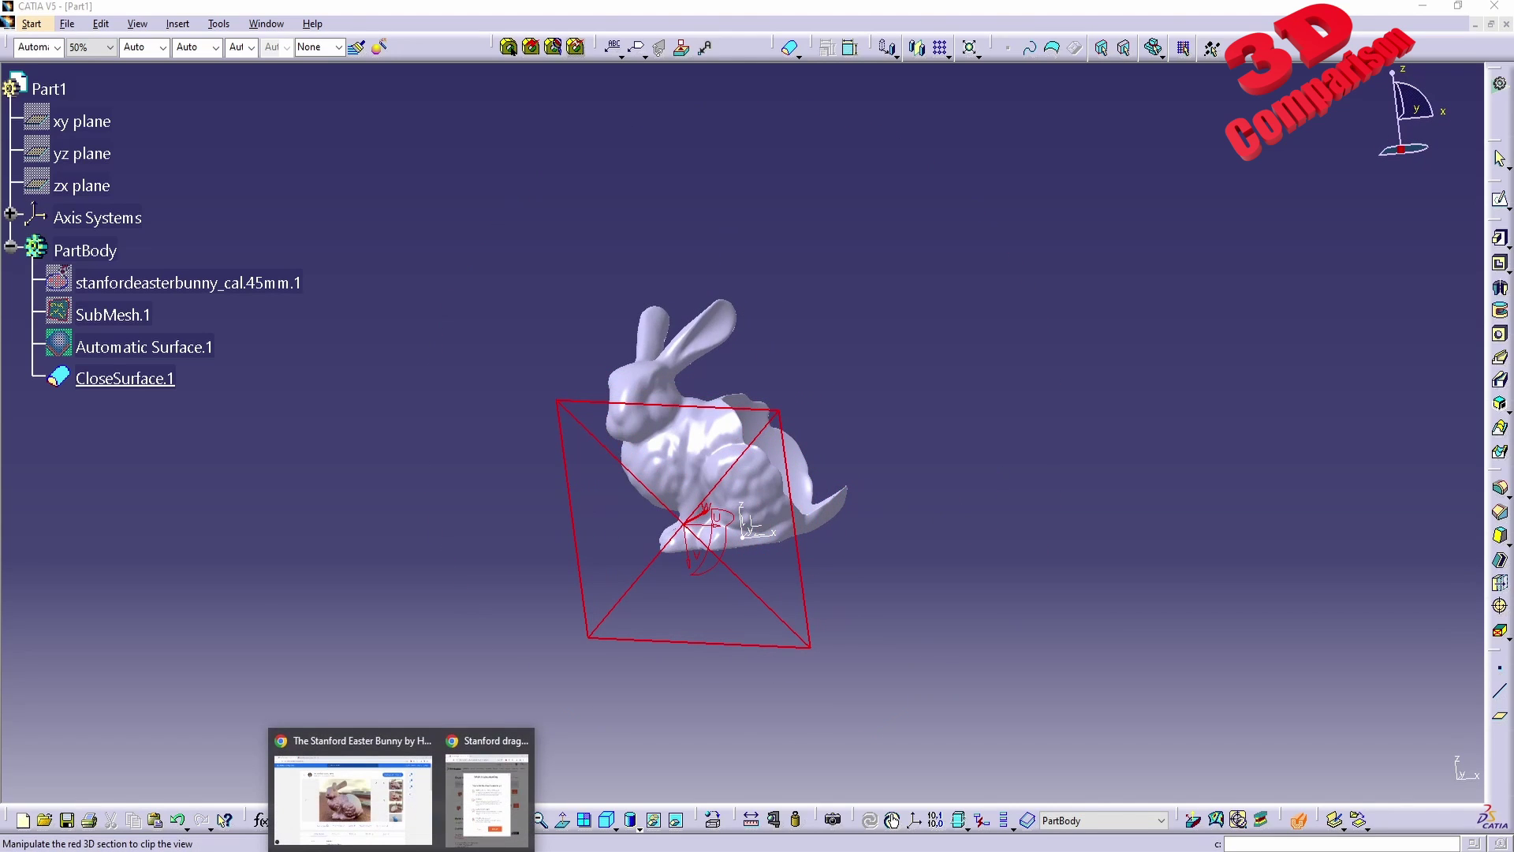
pyautogui.click(354, 792)
pyautogui.click(299, 14)
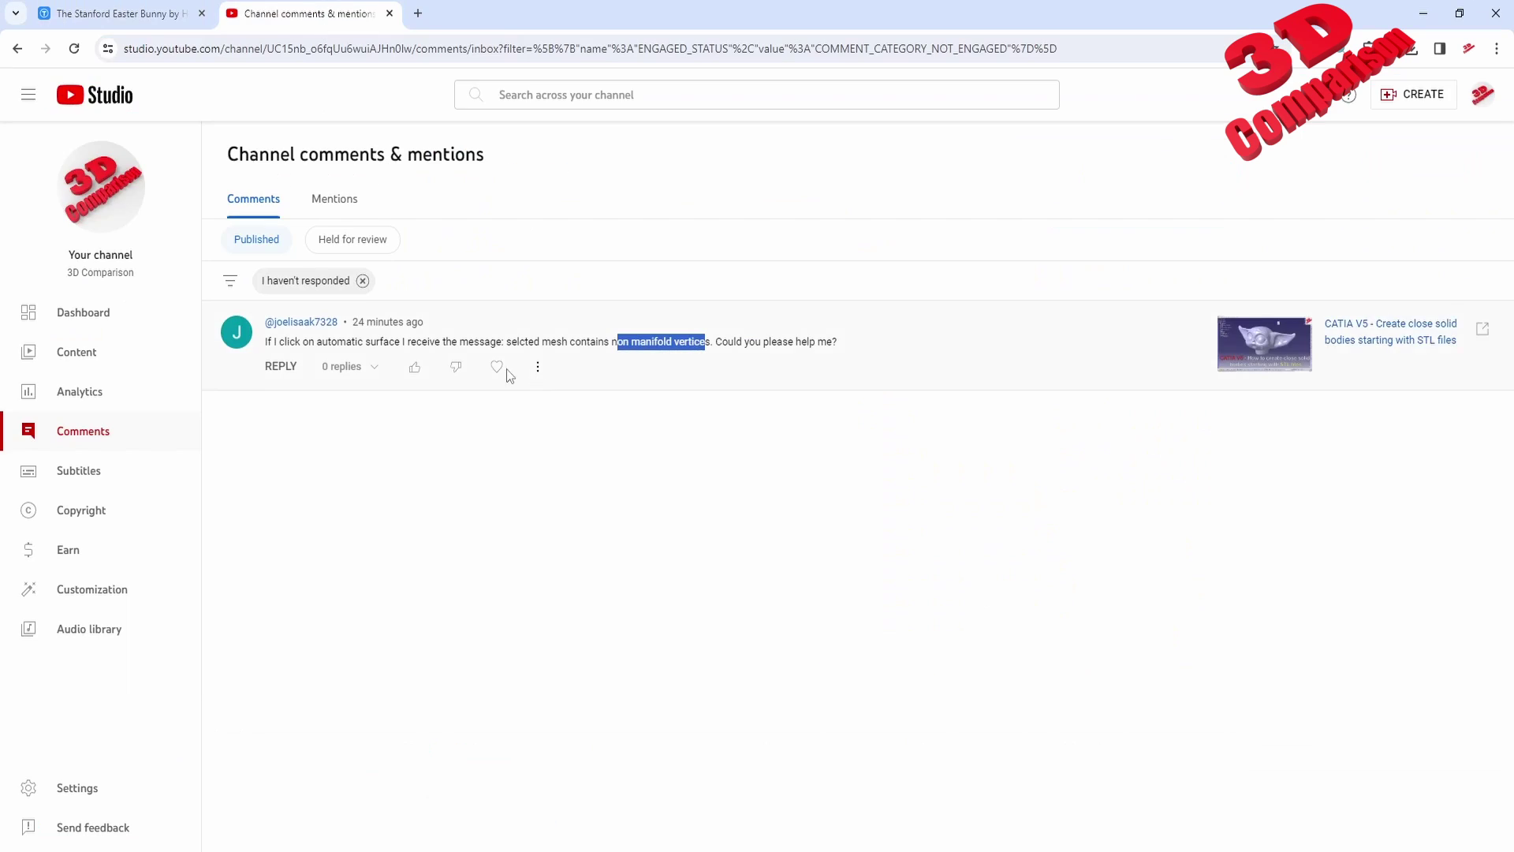